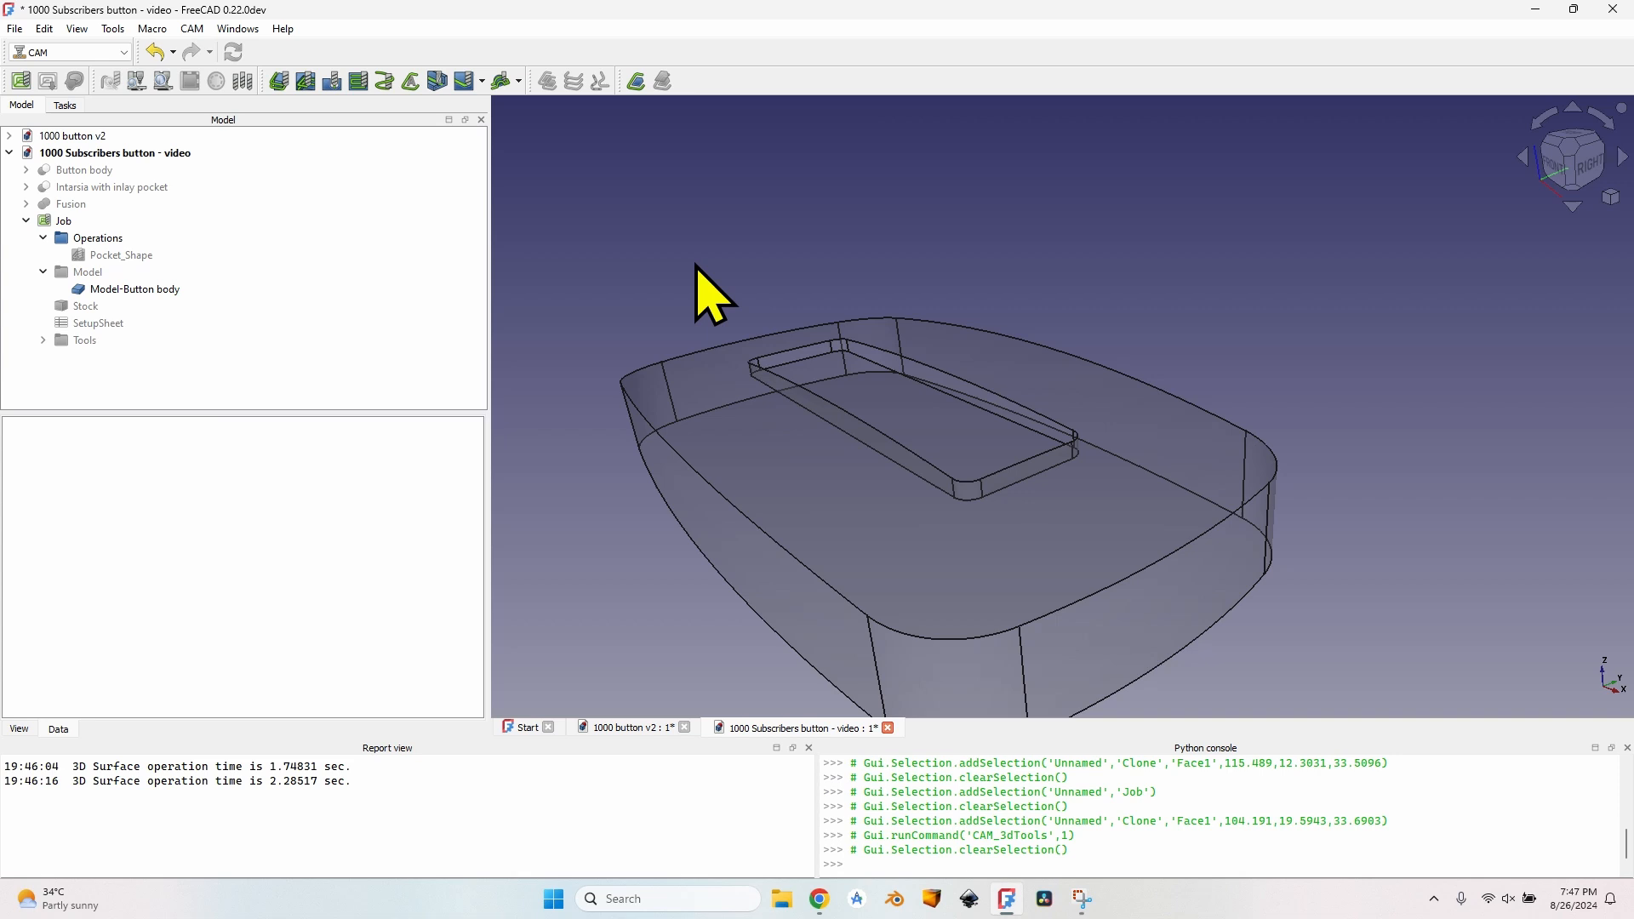
- Try a 3D Surface operation on the curved top face of Model-Button body, check its base geometry and toolpath, and cancel it
{"action": "middle_click_drag", "start_coordinate": [748, 273], "coordinate": [928, 213]}
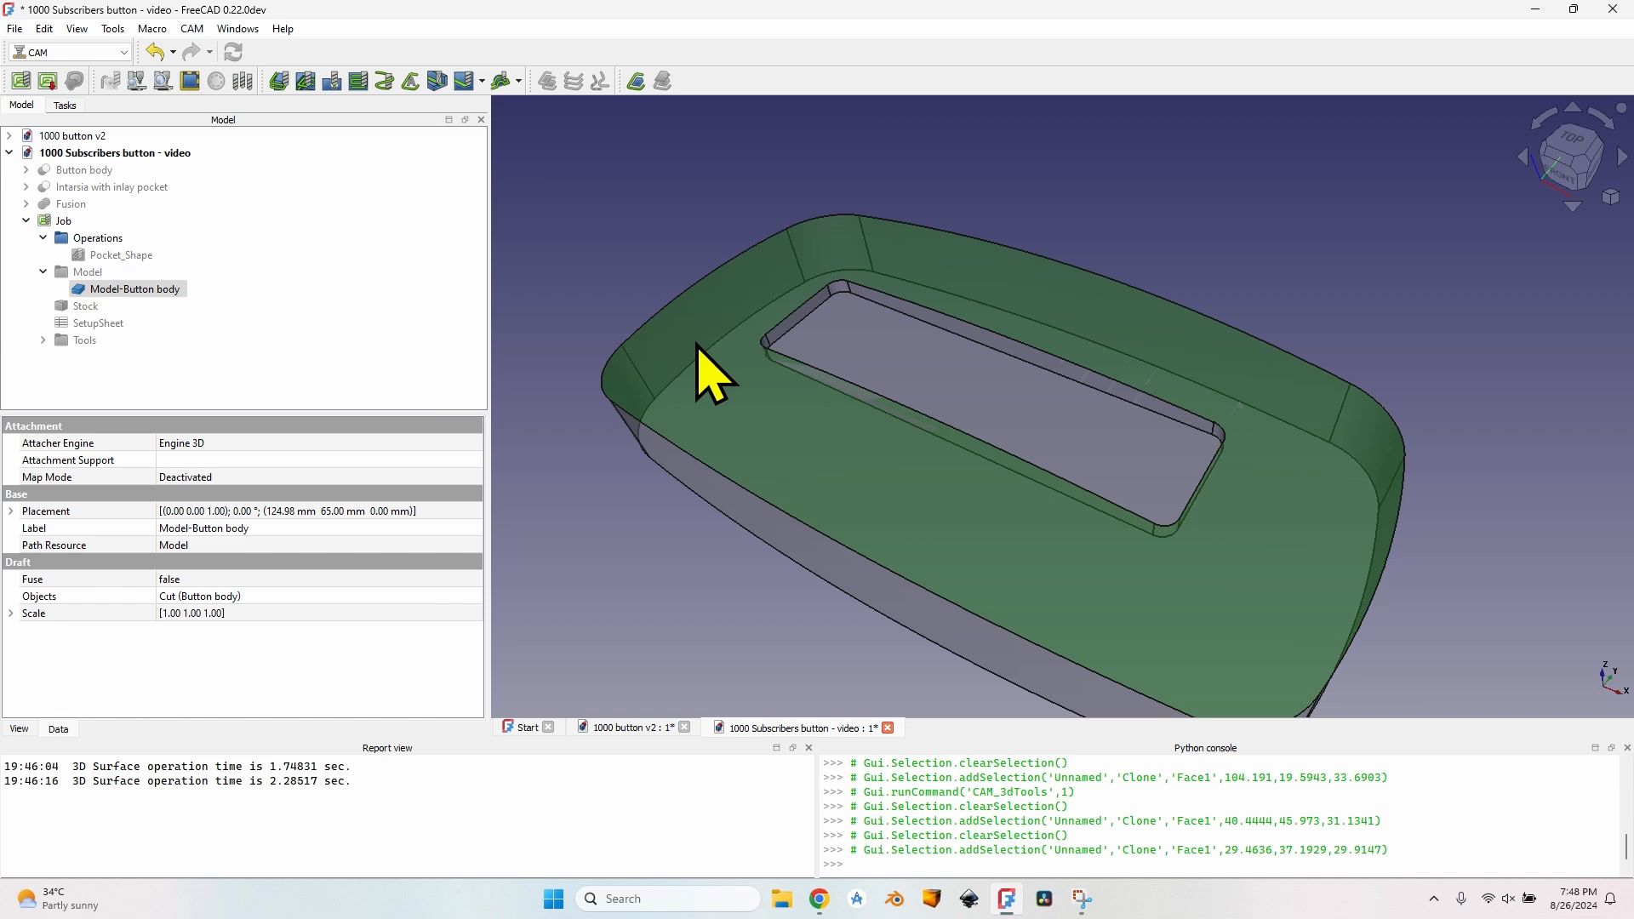
{"action": "left_click", "coordinate": [739, 430]}
{"action": "left_click", "coordinate": [688, 450]}
{"action": "left_click", "coordinate": [732, 425]}
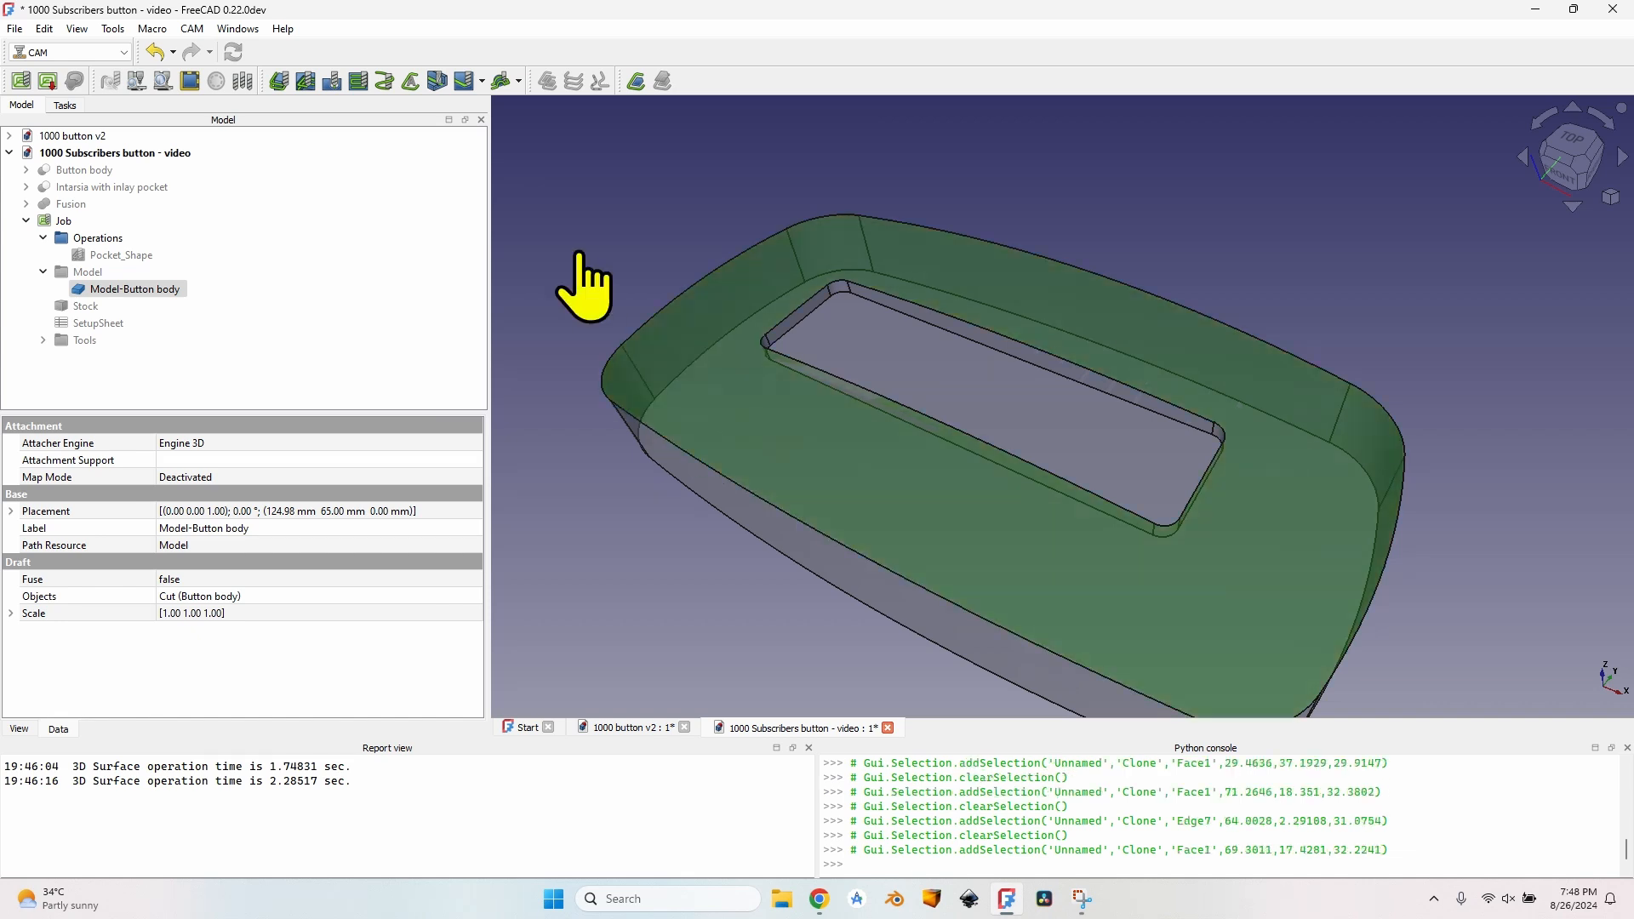
{"action": "left_click", "coordinate": [576, 253]}
{"action": "left_click", "coordinate": [792, 435]}
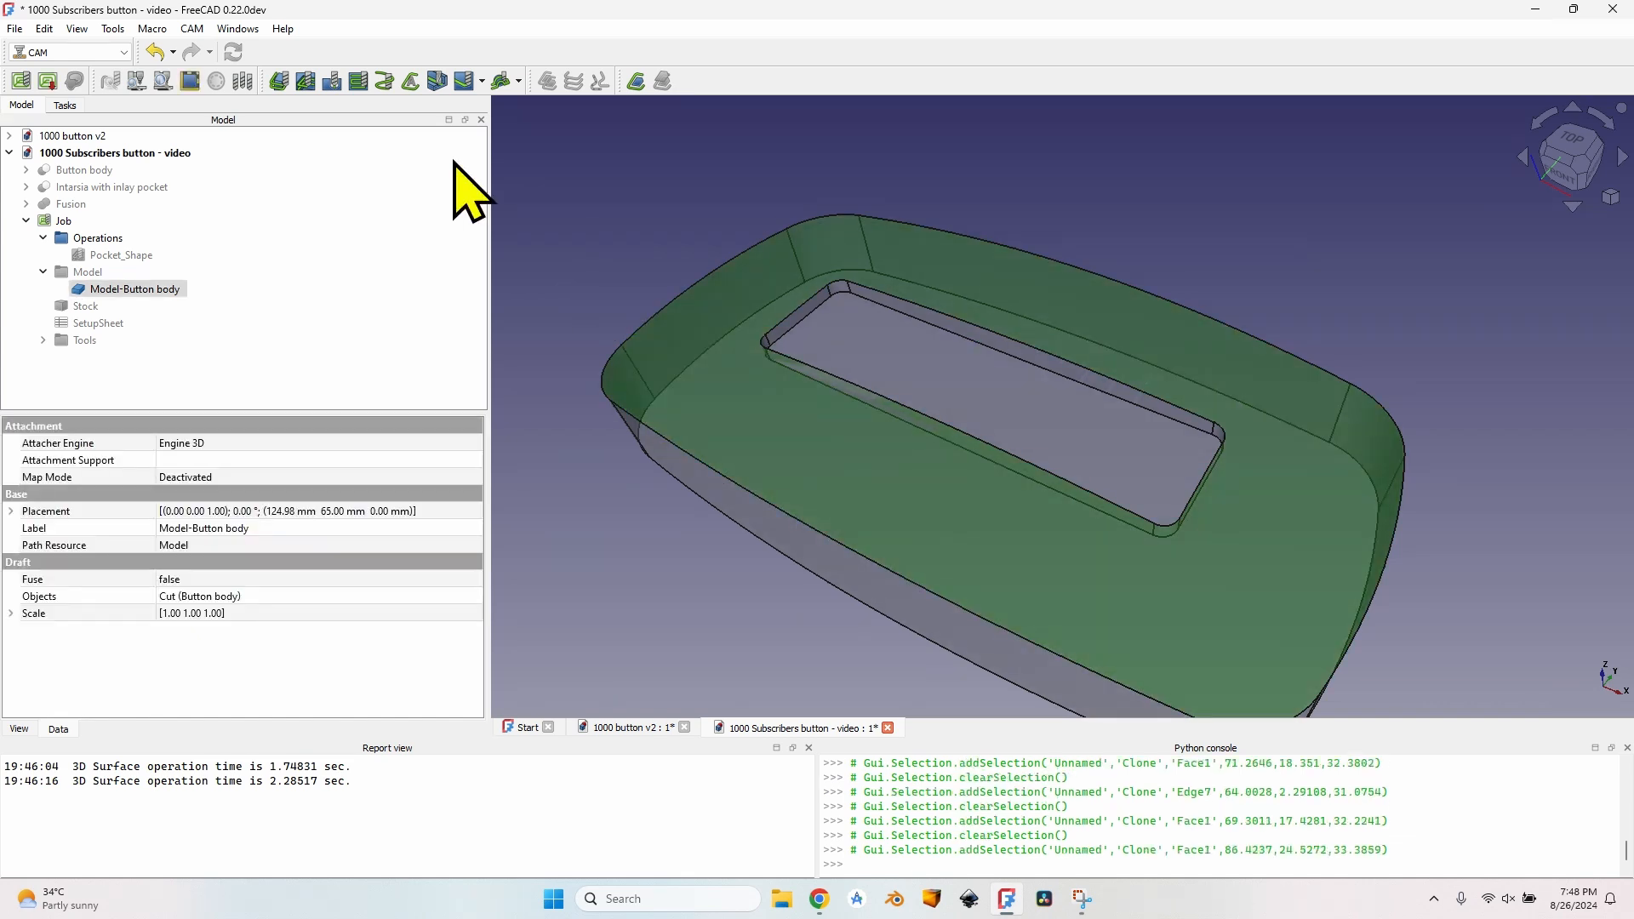
{"action": "left_click", "coordinate": [519, 81]}
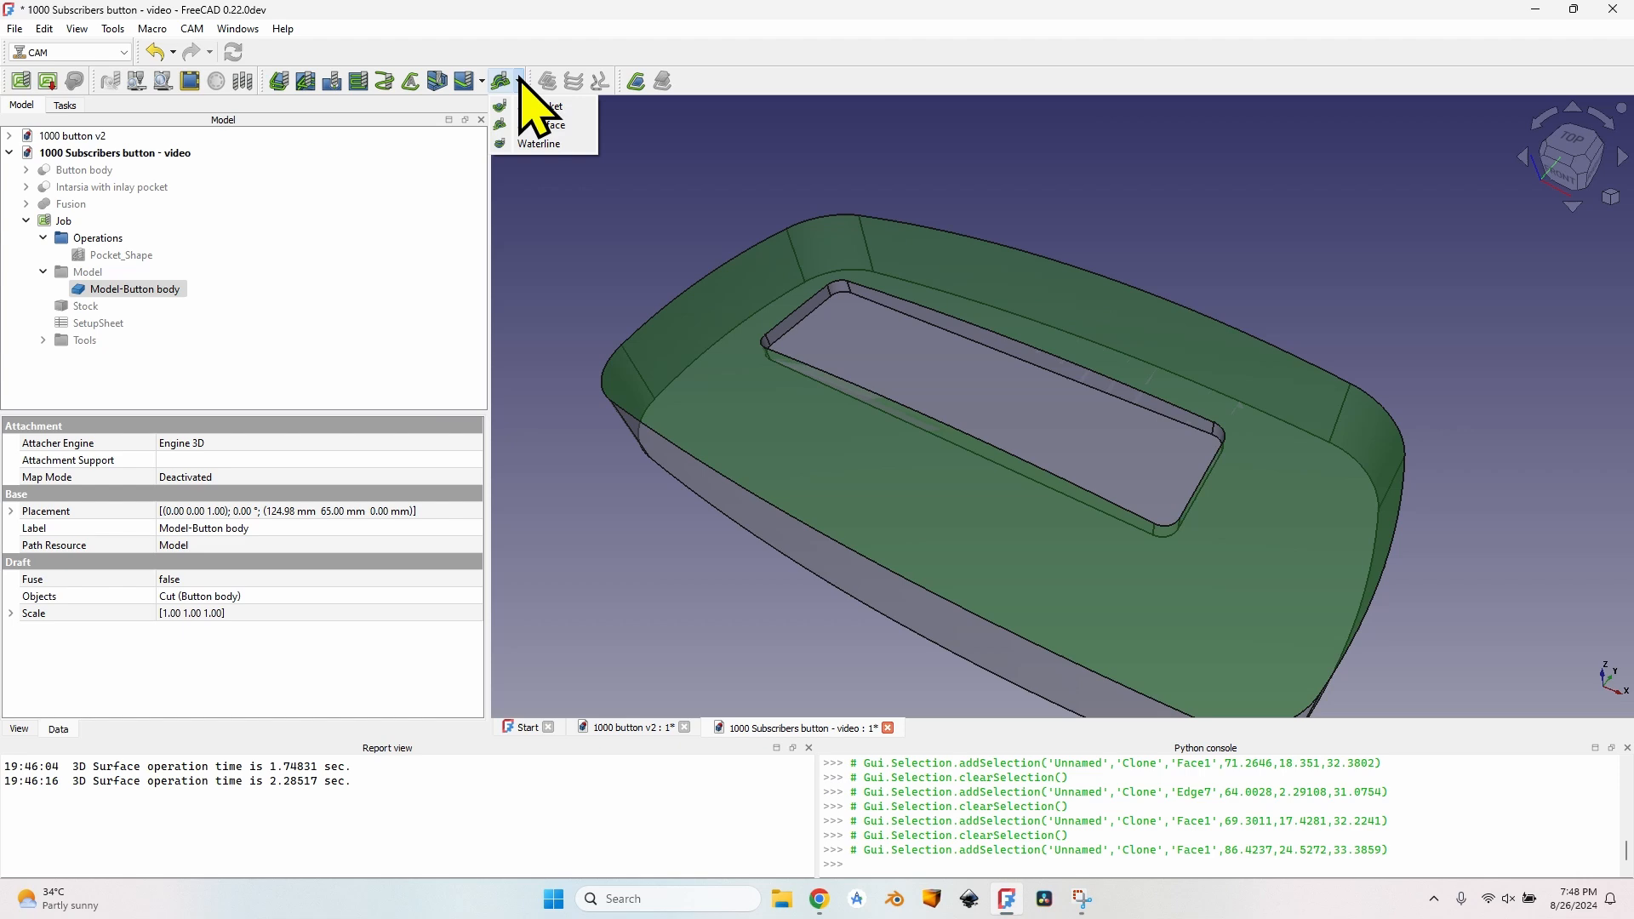
{"action": "left_click", "coordinate": [541, 126]}
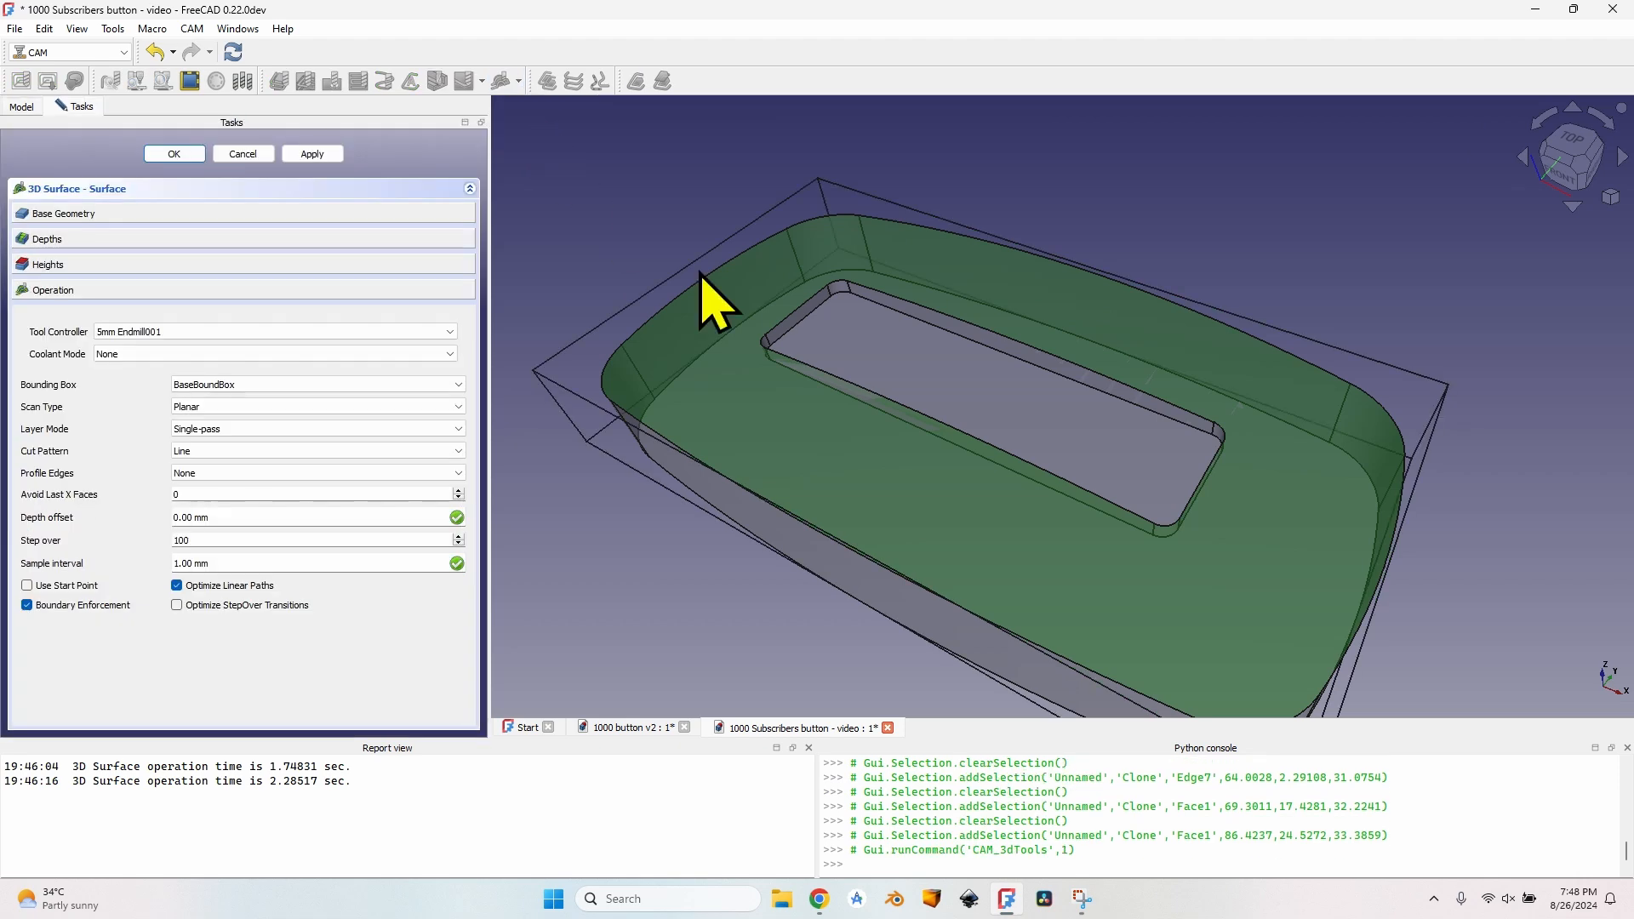
{"action": "left_click", "coordinate": [113, 213]}
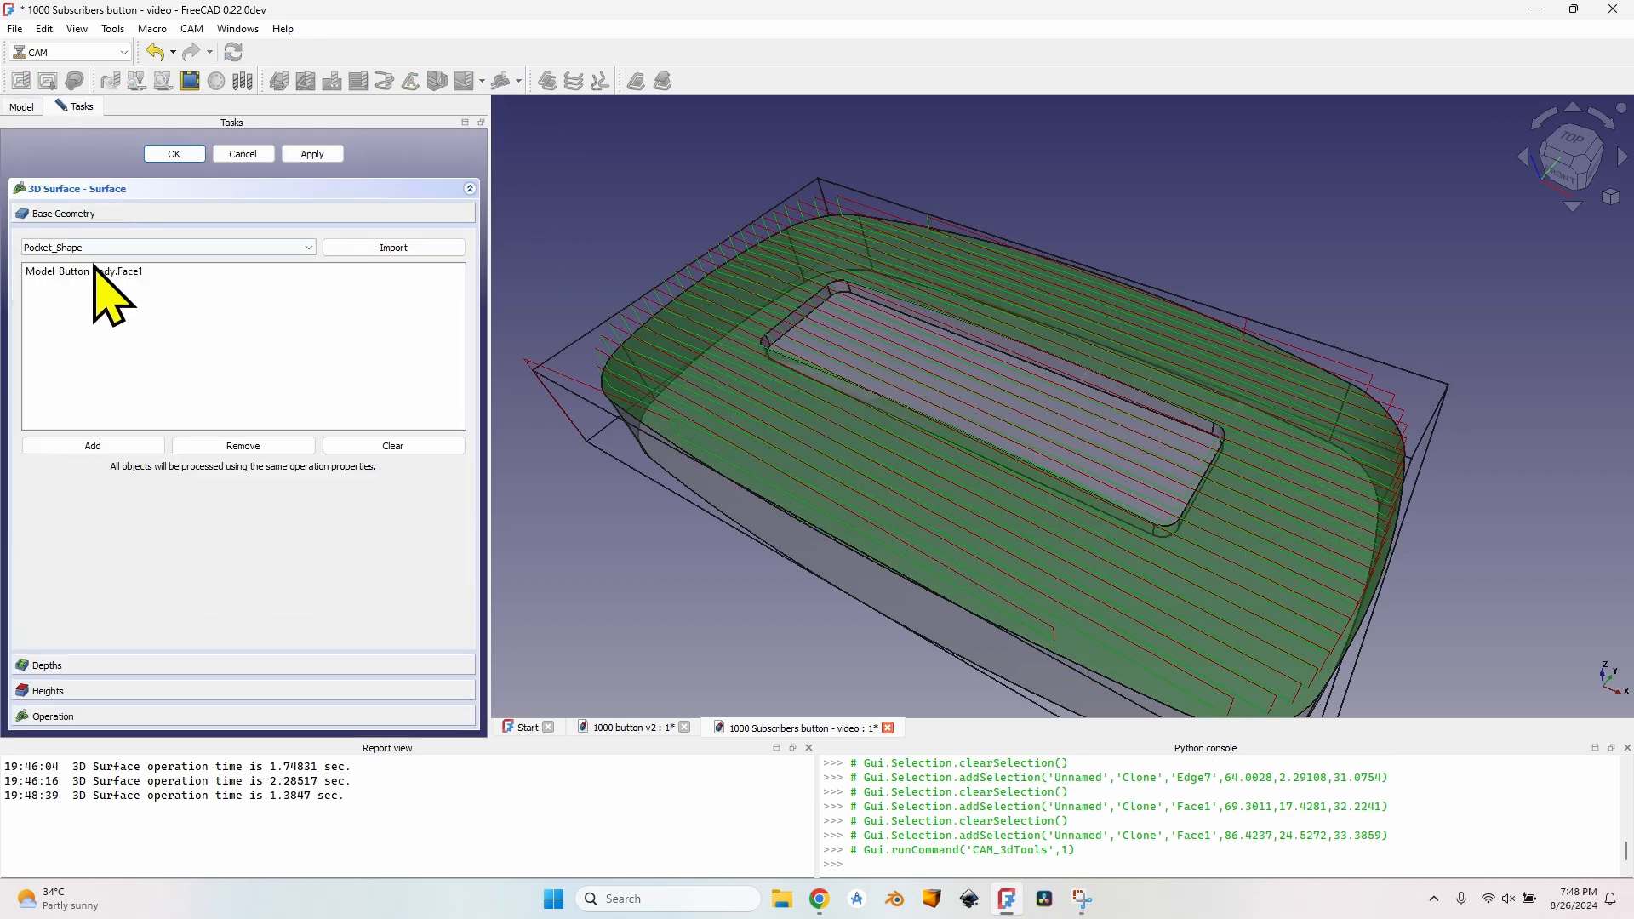
{"action": "scroll", "coordinate": [859, 326], "scroll_direction": "up", "scroll_amount": 3}
{"action": "scroll", "coordinate": [859, 330], "scroll_direction": "up", "scroll_amount": 1}
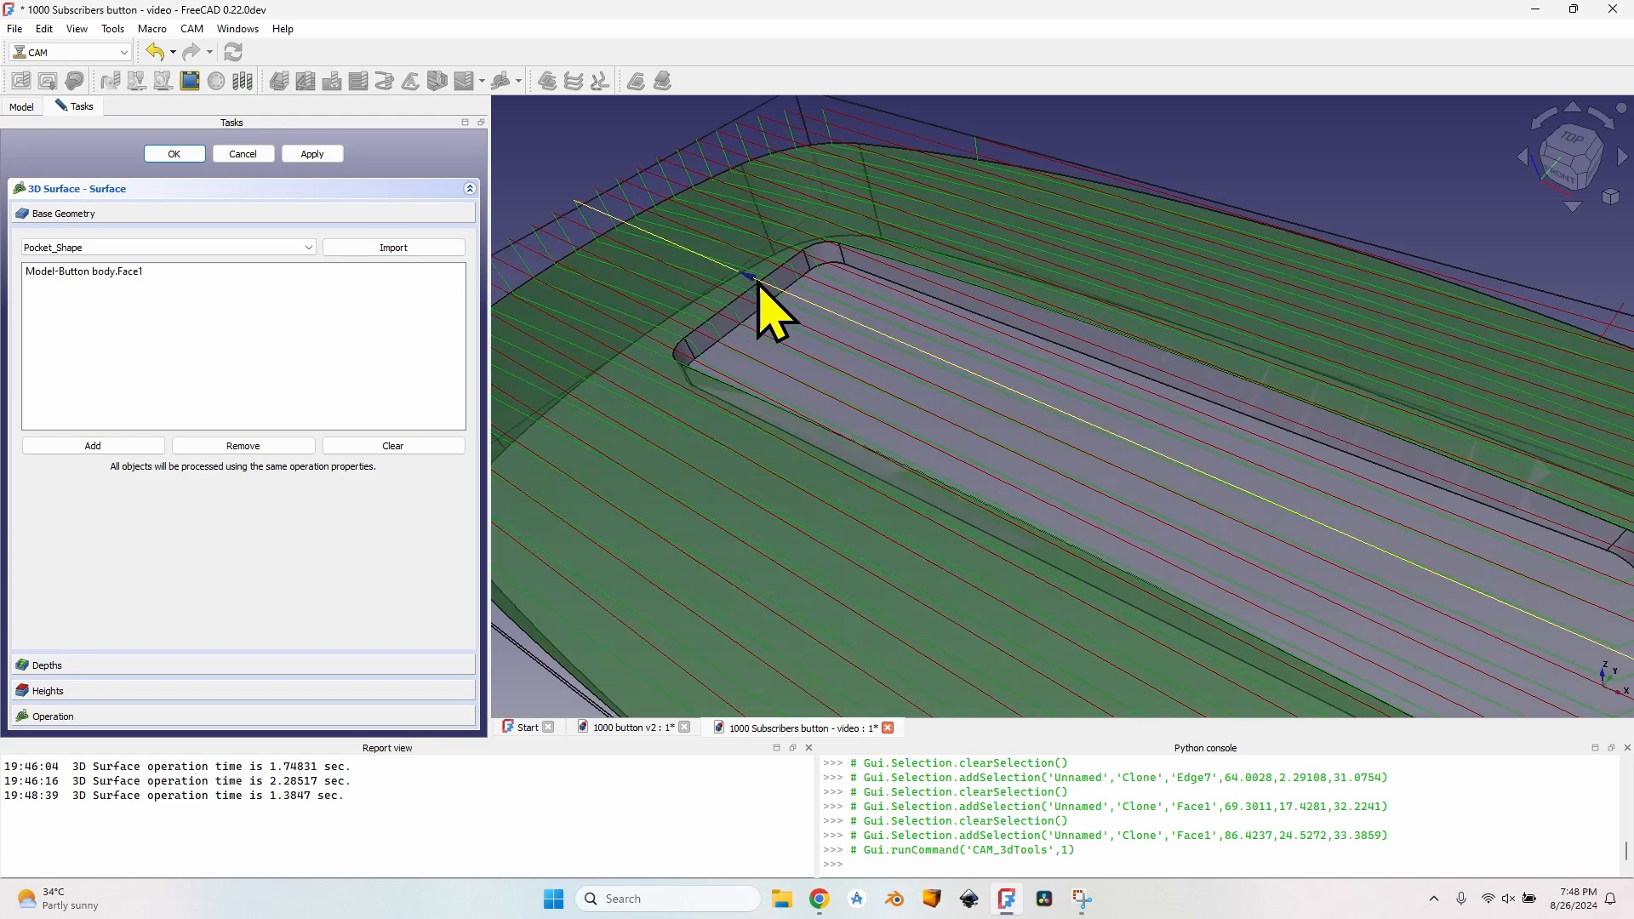
{"action": "left_click", "coordinate": [242, 153]}
- Try a 3D Pocket operation on the curved top face of Model-Button body, inspect the model, and cancel it
{"action": "left_click", "coordinate": [518, 81]}
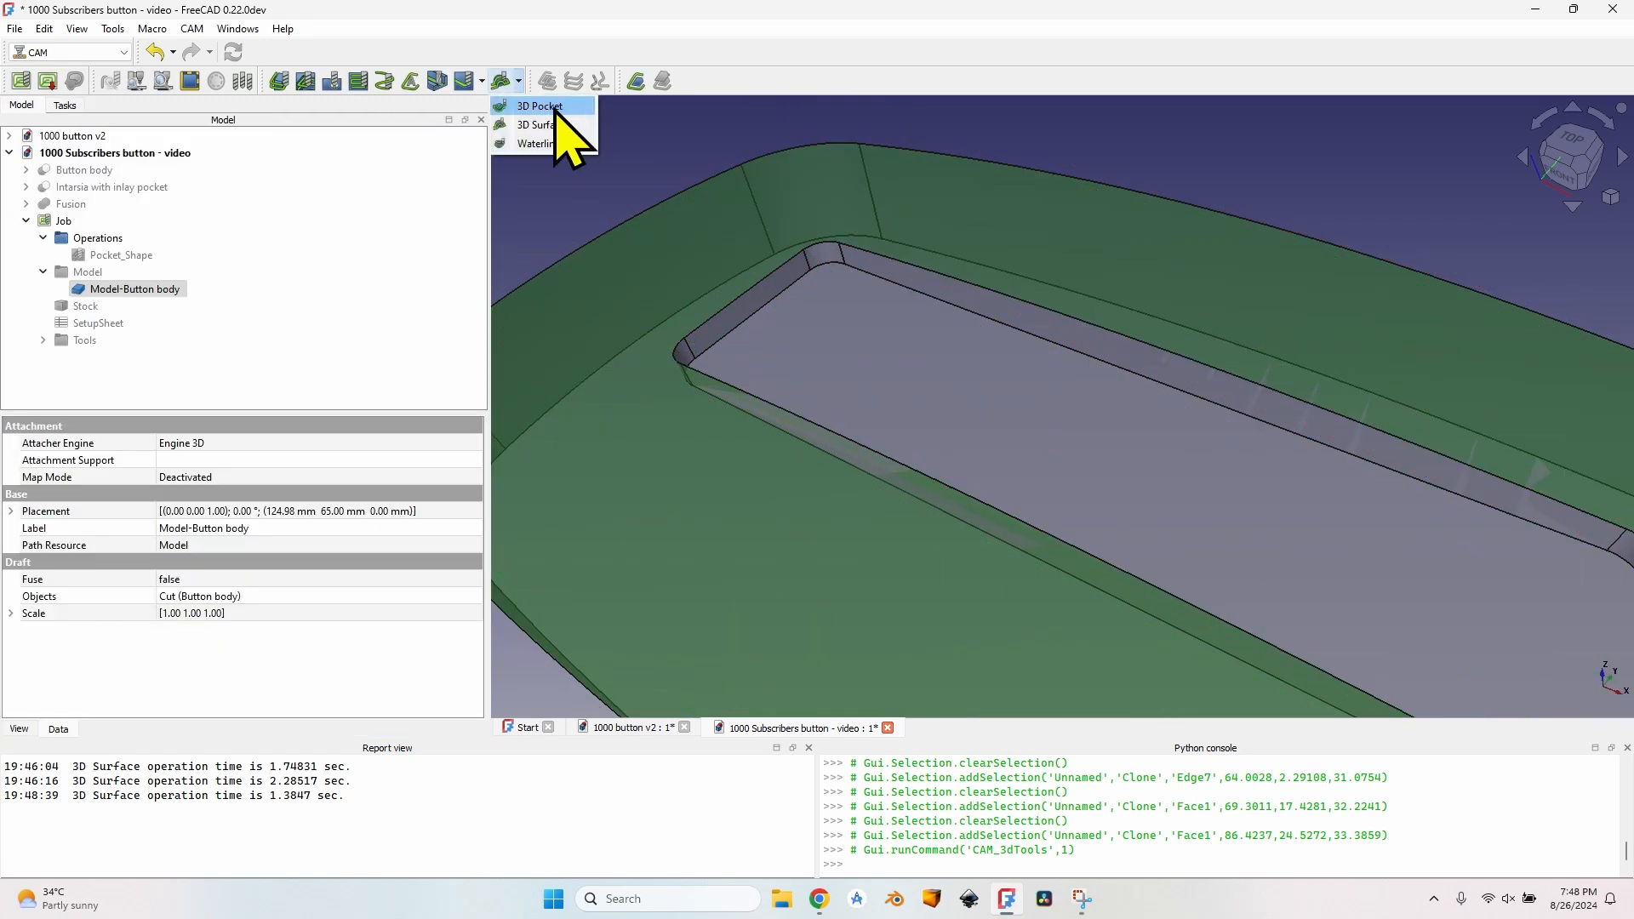
{"action": "left_click", "coordinate": [554, 106]}
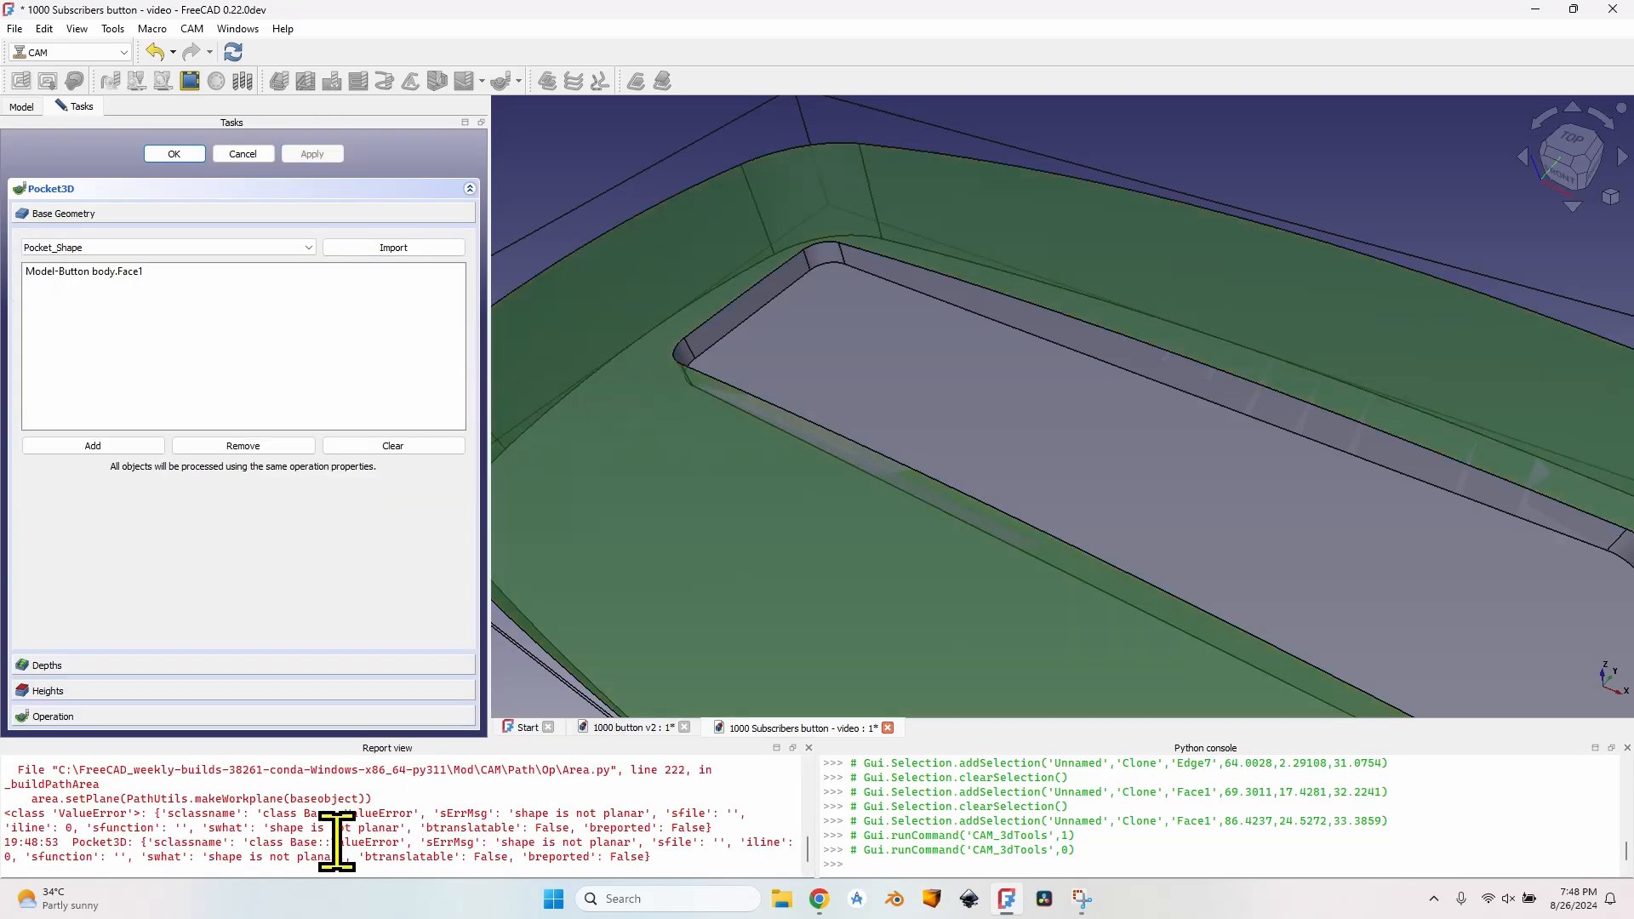
{"action": "scroll", "coordinate": [806, 536], "scroll_direction": "down", "scroll_amount": 3}
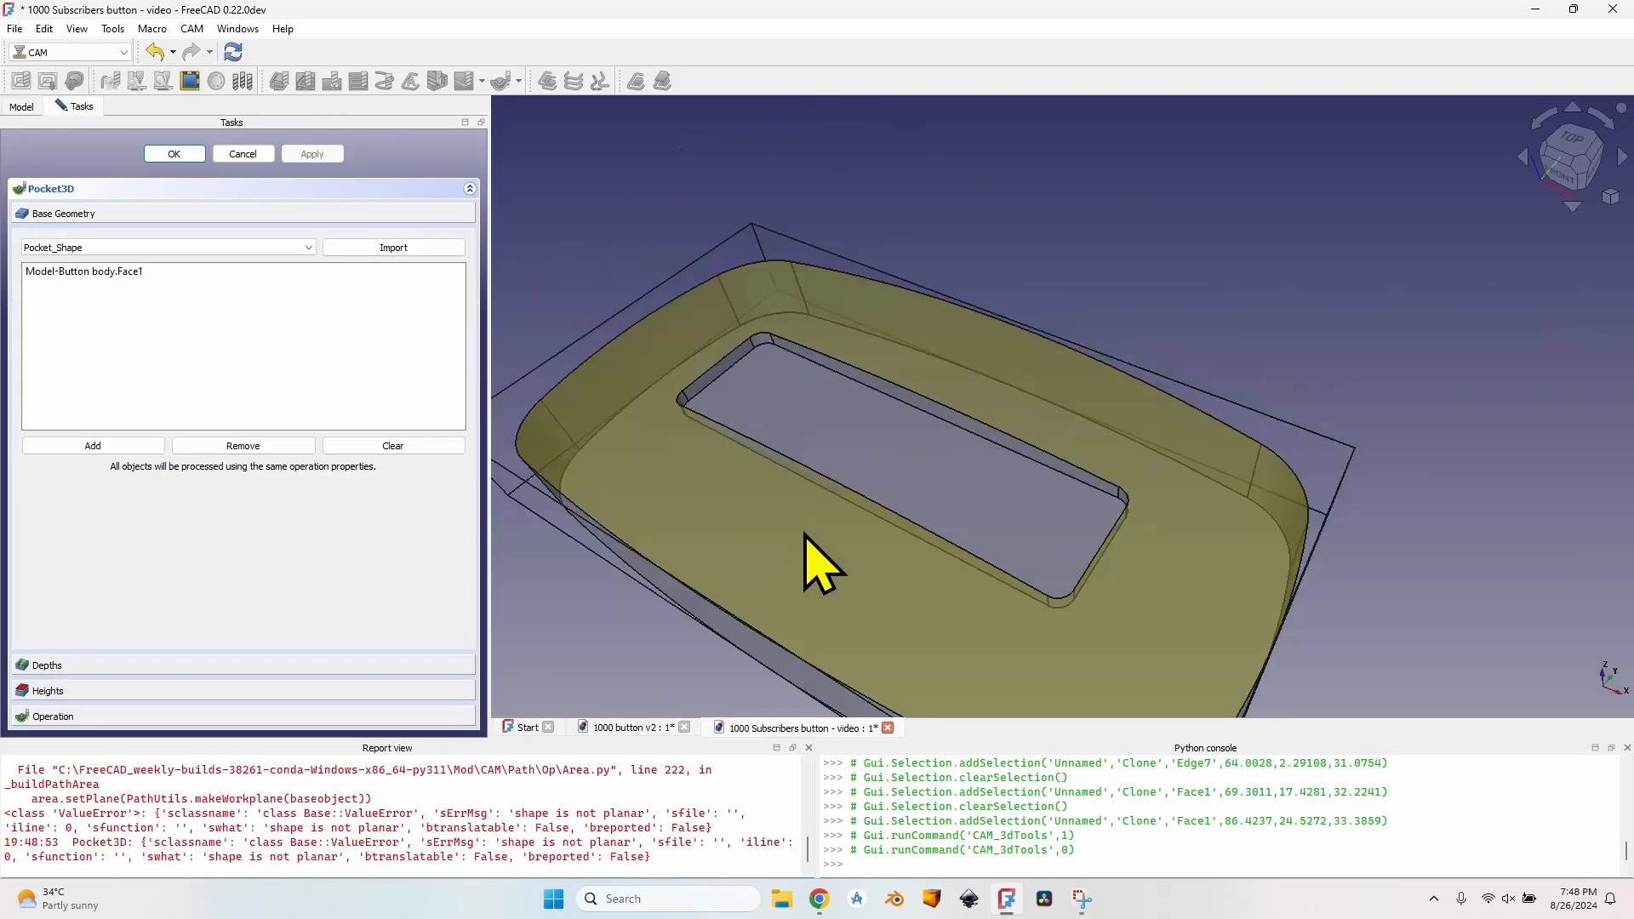
{"action": "middle_click_drag", "start_coordinate": [806, 536], "coordinate": [896, 517]}
{"action": "middle_click_drag", "start_coordinate": [993, 566], "coordinate": [953, 519]}
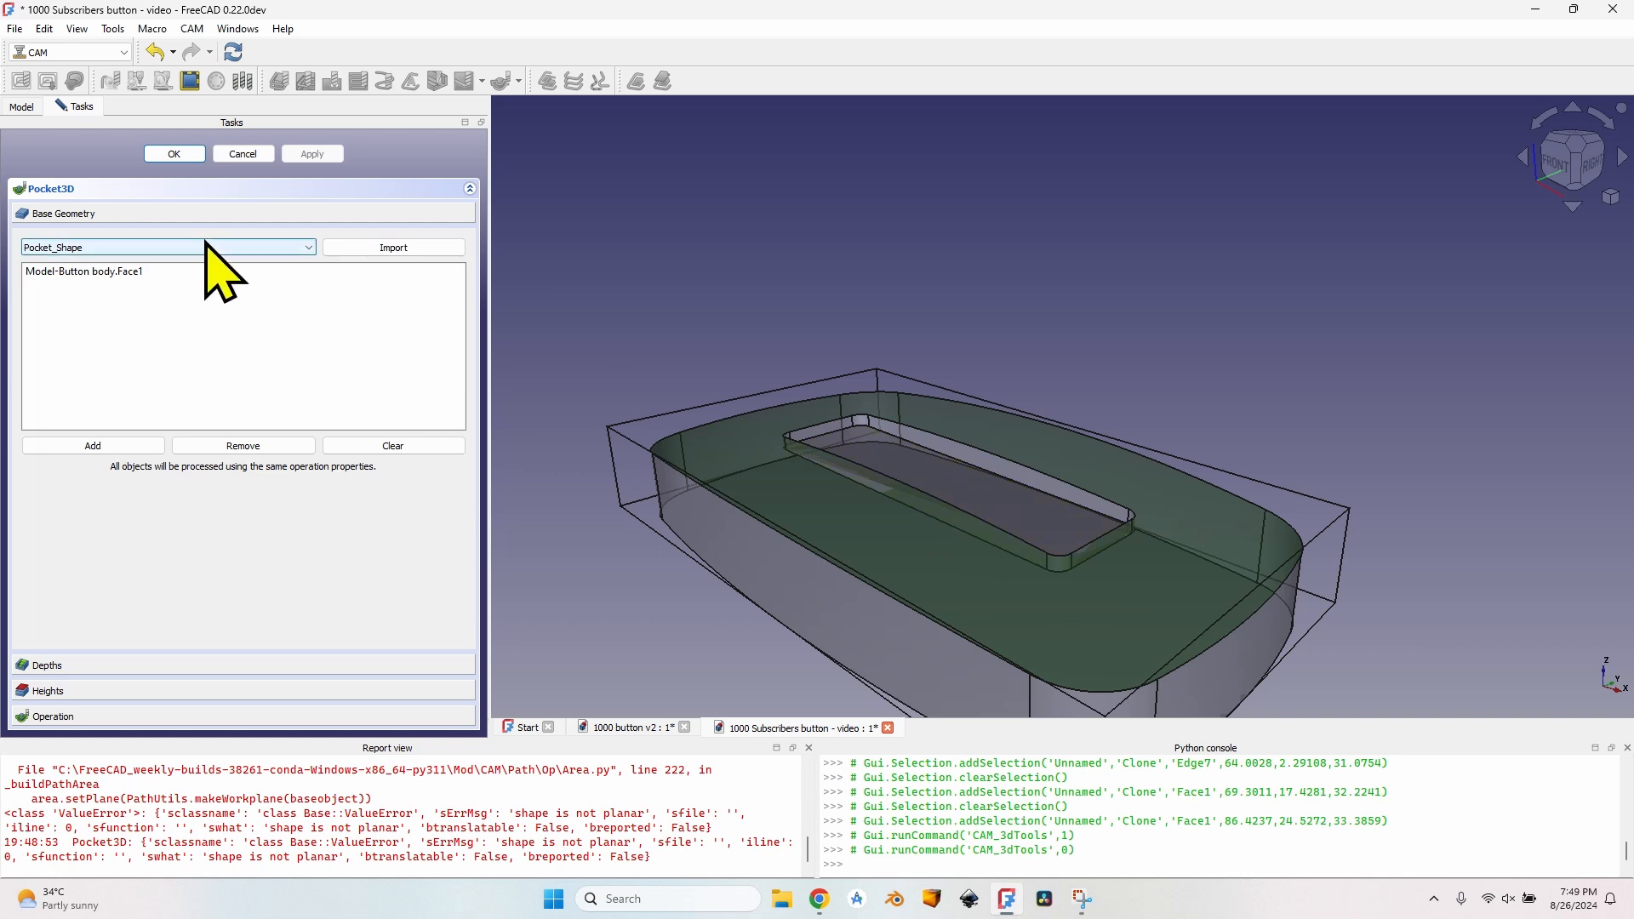
{"action": "left_click", "coordinate": [242, 153]}
{"action": "left_click", "coordinate": [629, 374]}
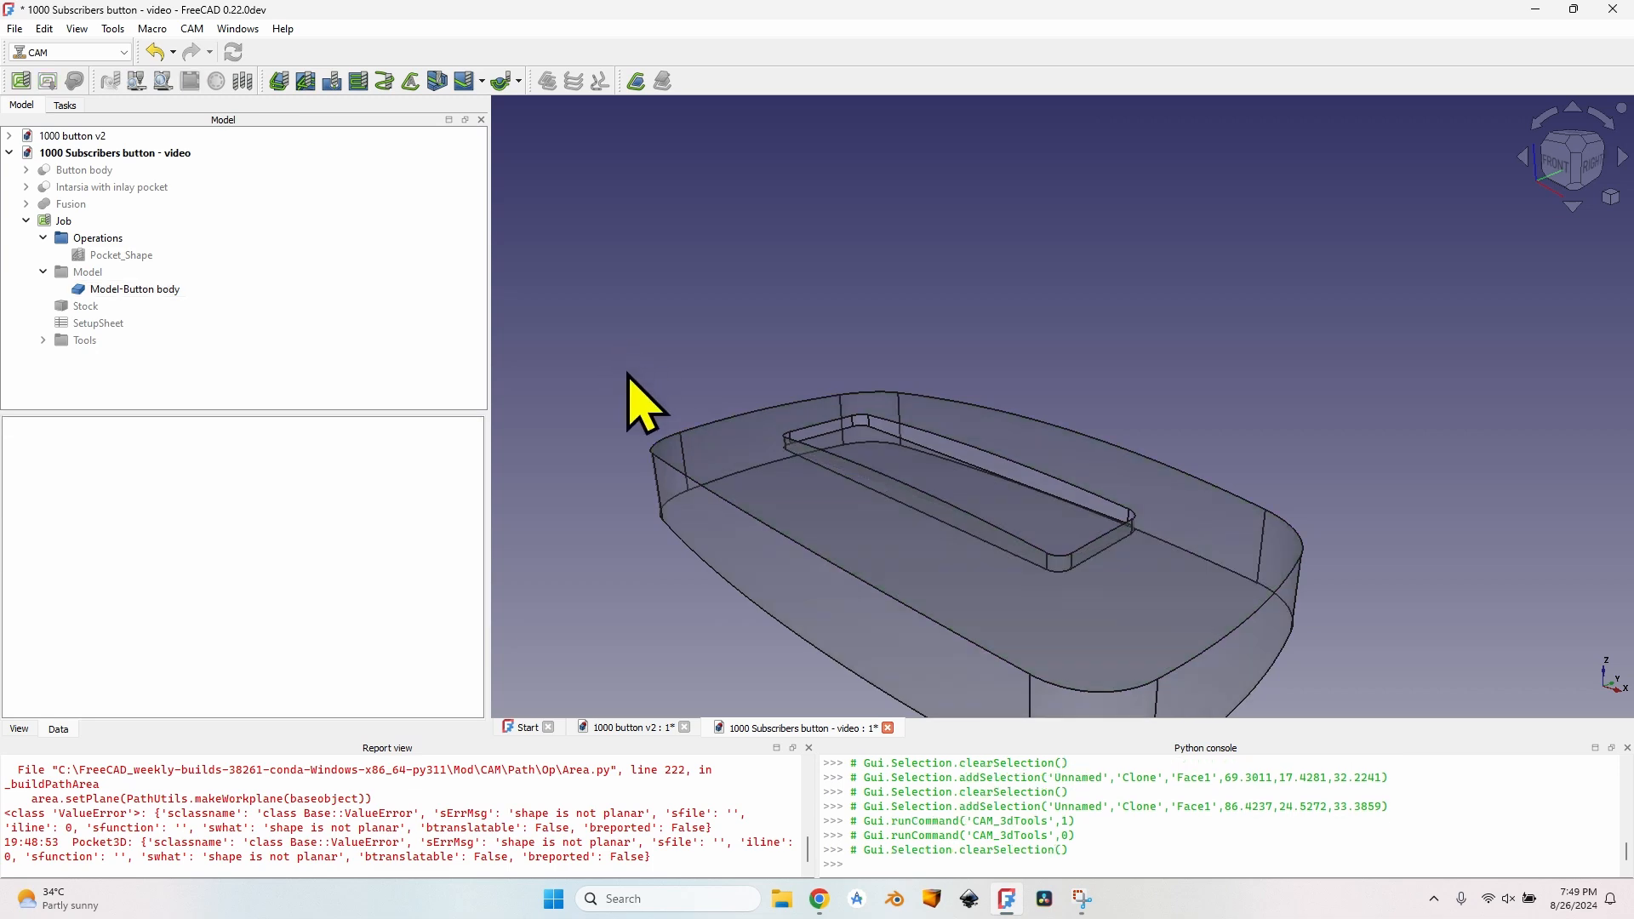
- Switch to the Draft workbench and set an orthographic top view of the button body
{"action": "left_click", "coordinate": [70, 52]}
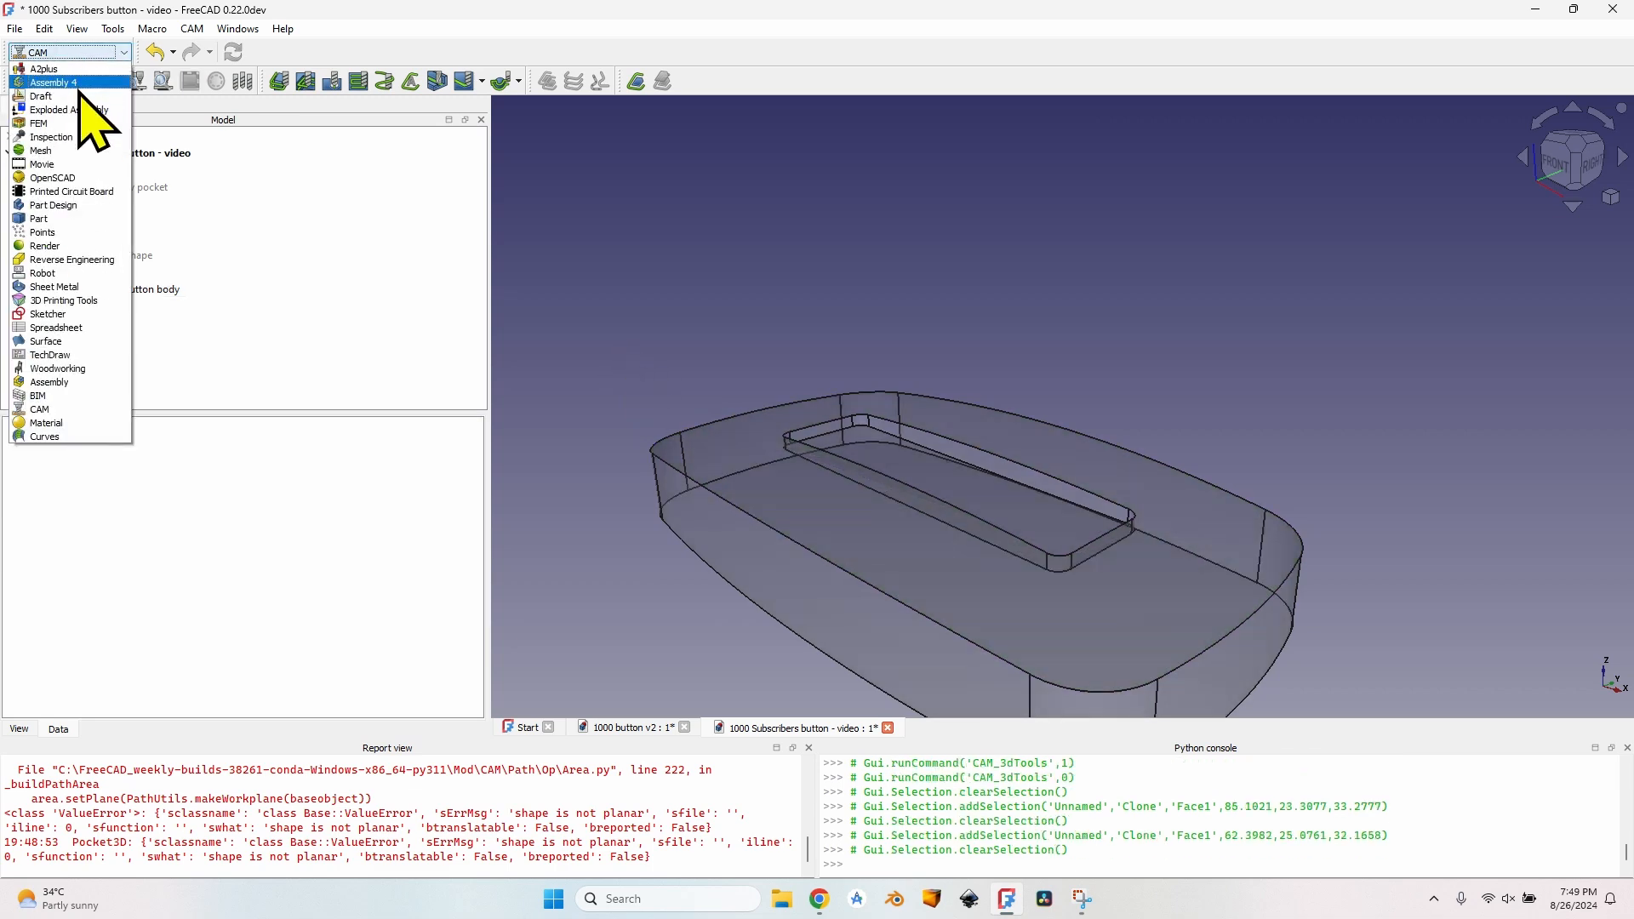
{"action": "left_click", "coordinate": [68, 96]}
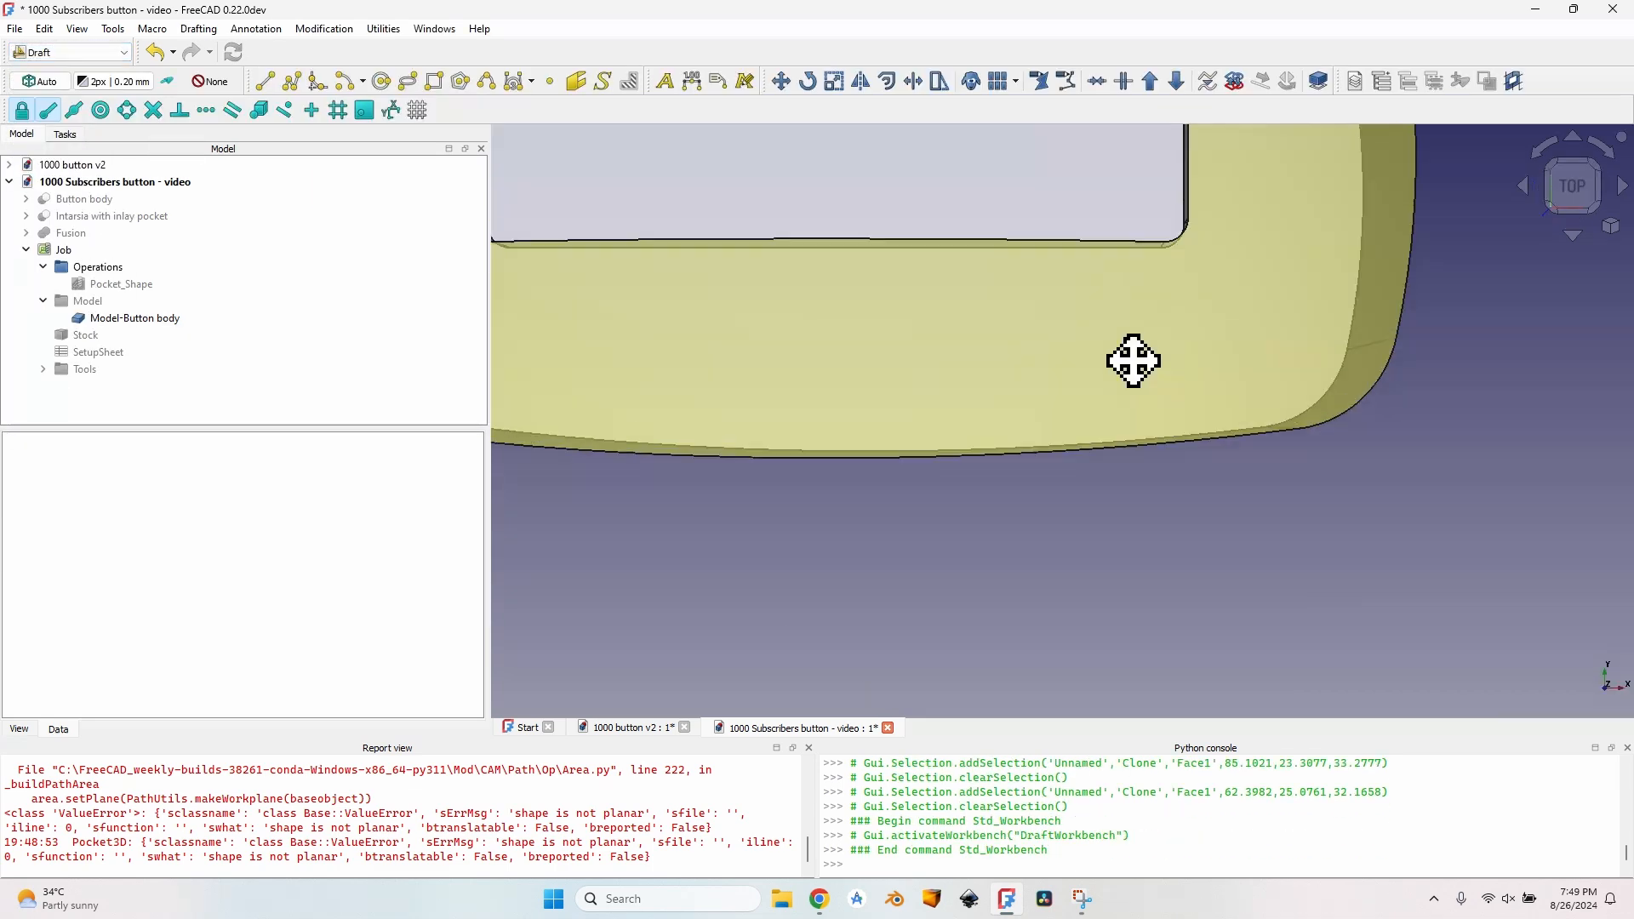
{"action": "middle_click_drag", "start_coordinate": [1134, 361], "coordinate": [1251, 489]}
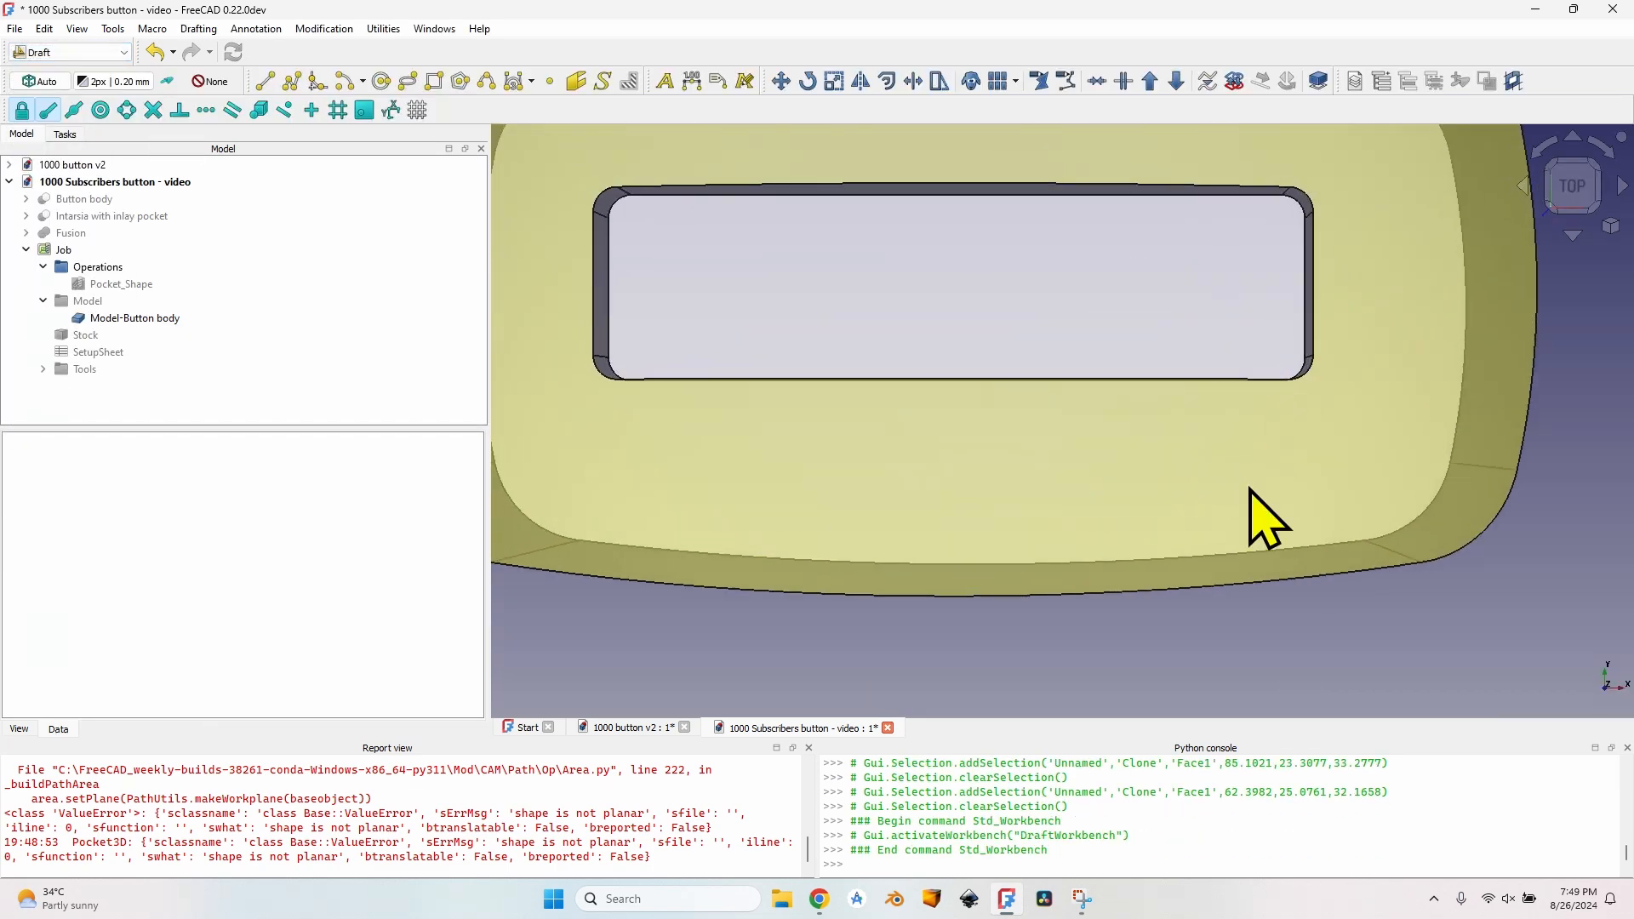
{"action": "scroll", "coordinate": [1149, 375], "scroll_direction": "down", "scroll_amount": 5}
{"action": "scroll", "coordinate": [1133, 375], "scroll_direction": "up", "scroll_amount": 3}
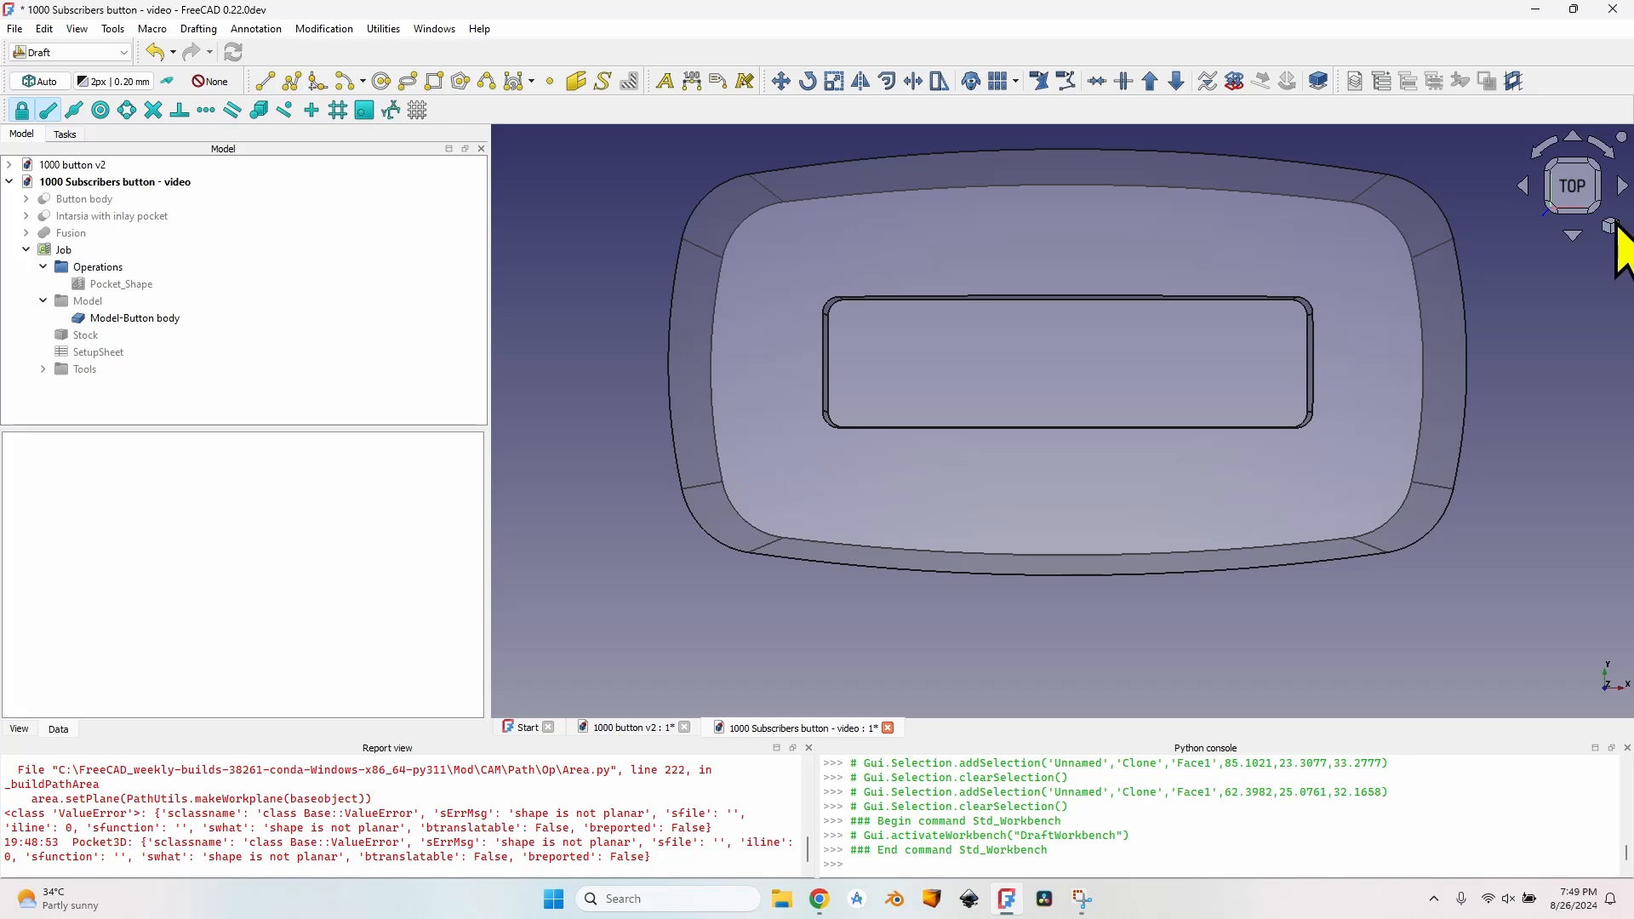
{"action": "left_click", "coordinate": [1611, 227]}
{"action": "left_click", "coordinate": [1576, 227]}
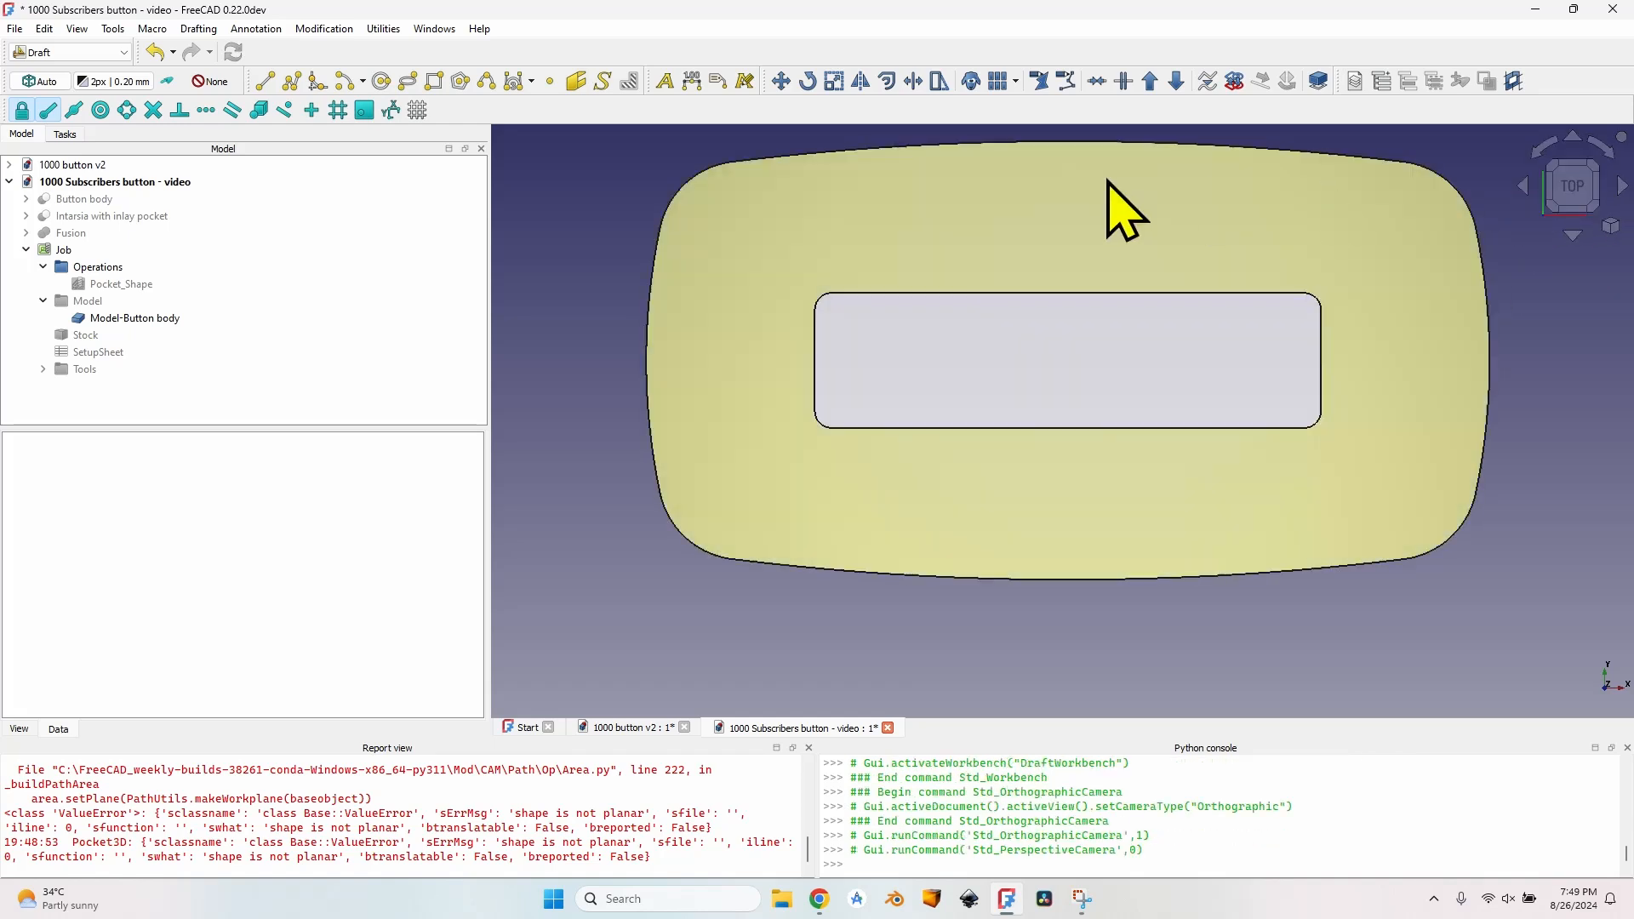
- Project the button body's curved top face into a flat Shape 2D View and hide Model-Button body
{"action": "left_click", "coordinate": [883, 228]}
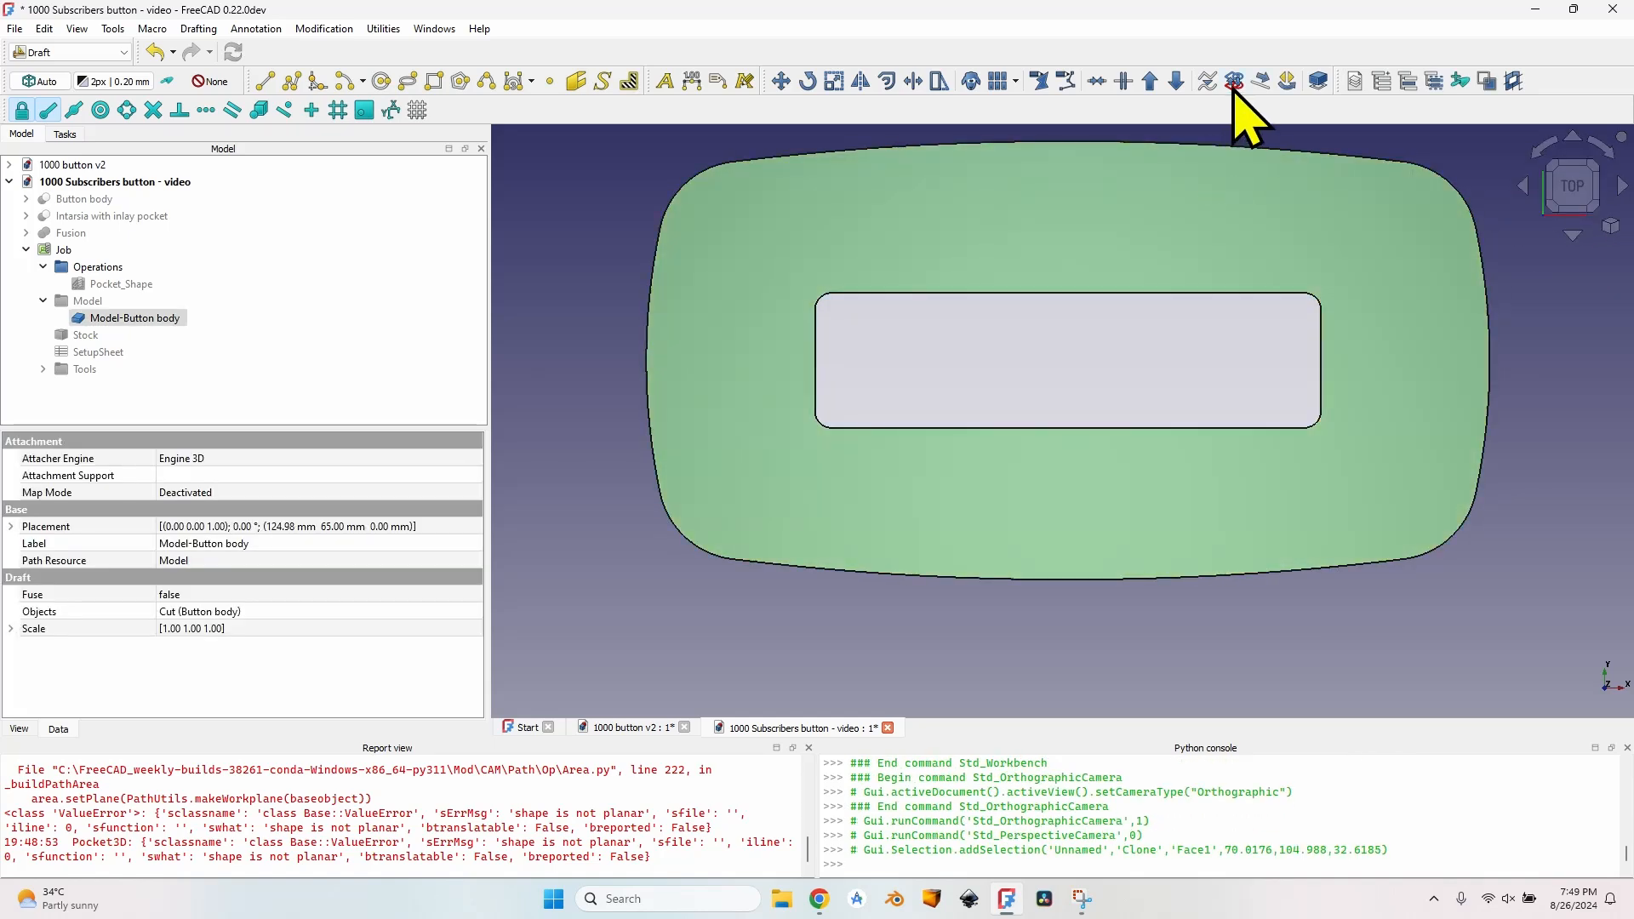
{"action": "left_click", "coordinate": [1320, 81]}
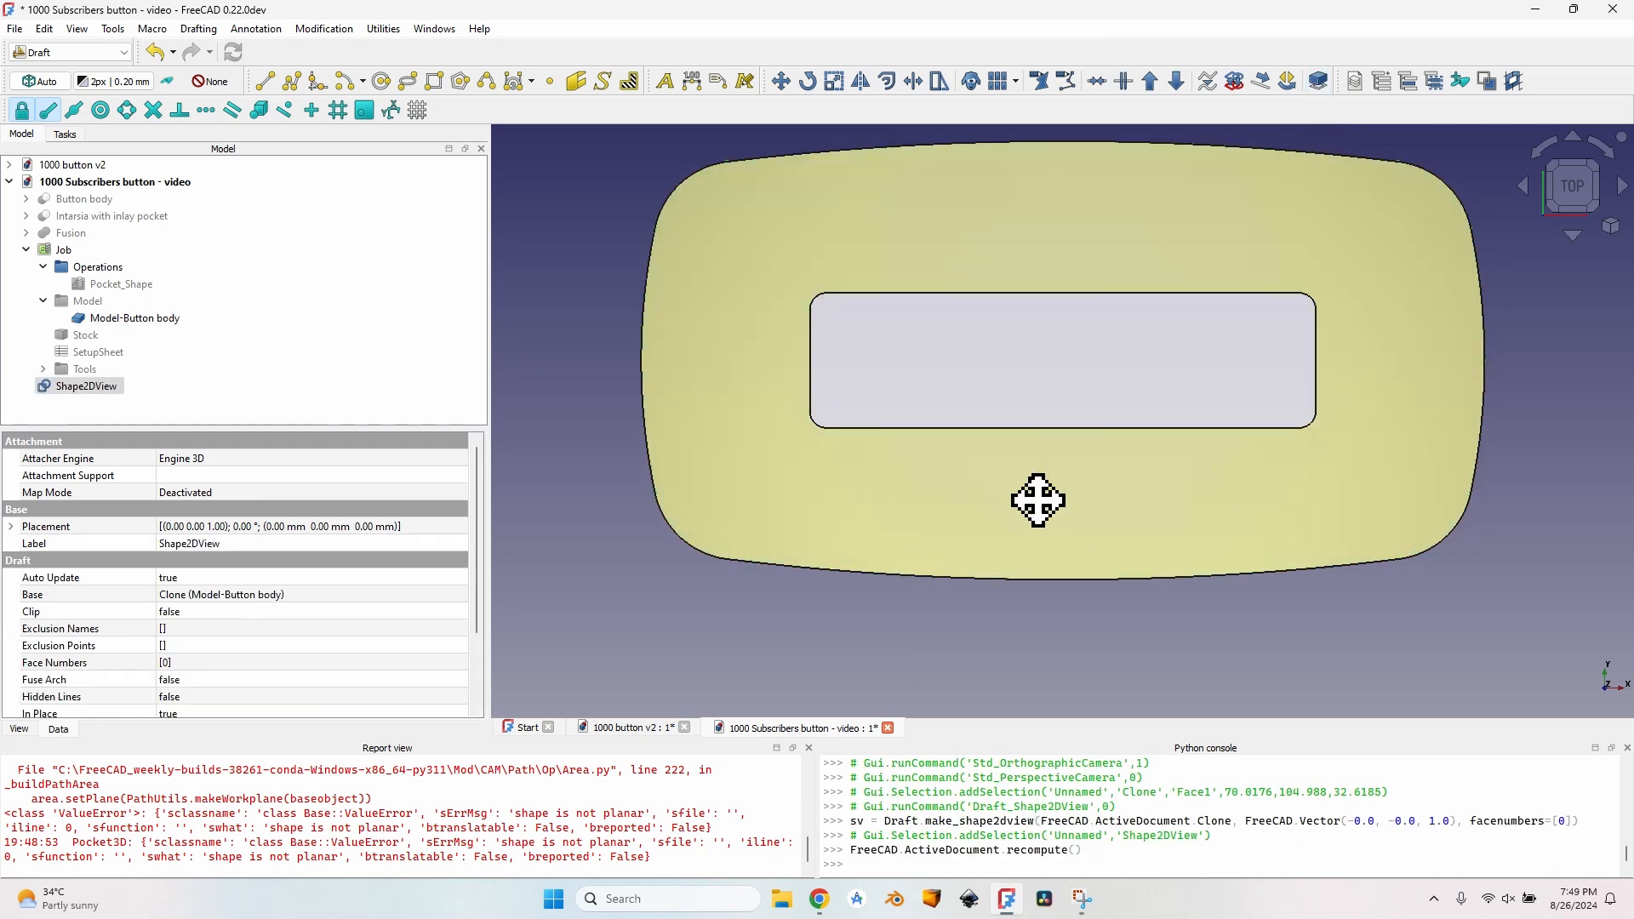
{"action": "middle_click_drag", "start_coordinate": [1040, 500], "coordinate": [973, 302]}
{"action": "left_click", "coordinate": [565, 554]}
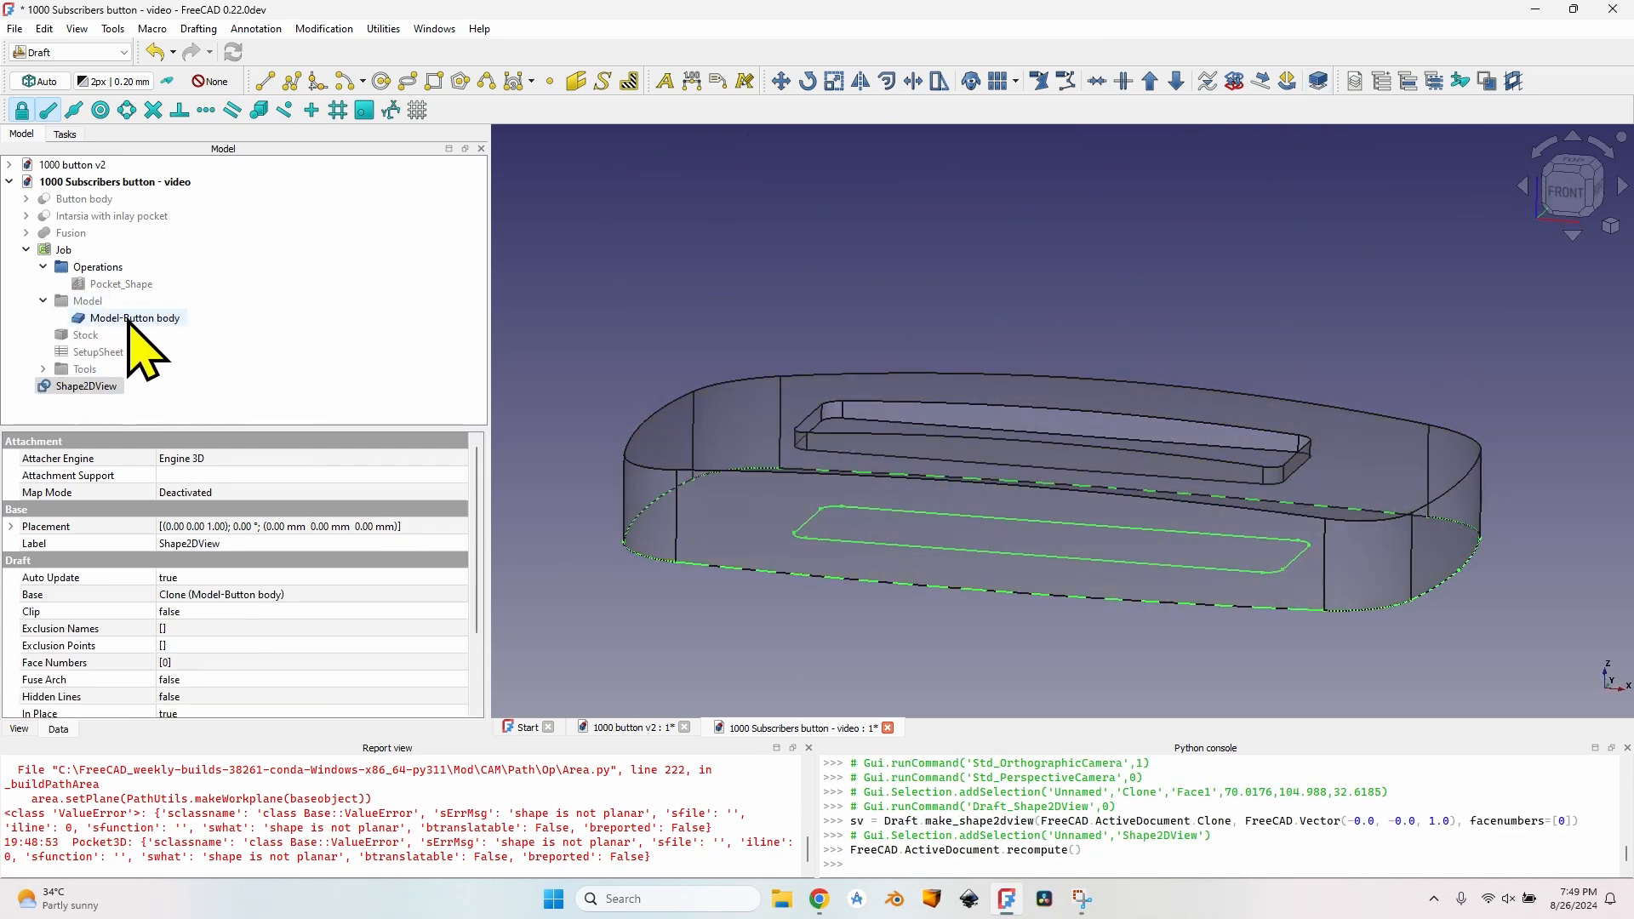
{"action": "left_click", "coordinate": [167, 320]}
{"action": "key", "text": "space"}
{"action": "middle_click_drag", "start_coordinate": [993, 504], "coordinate": [668, 552]}
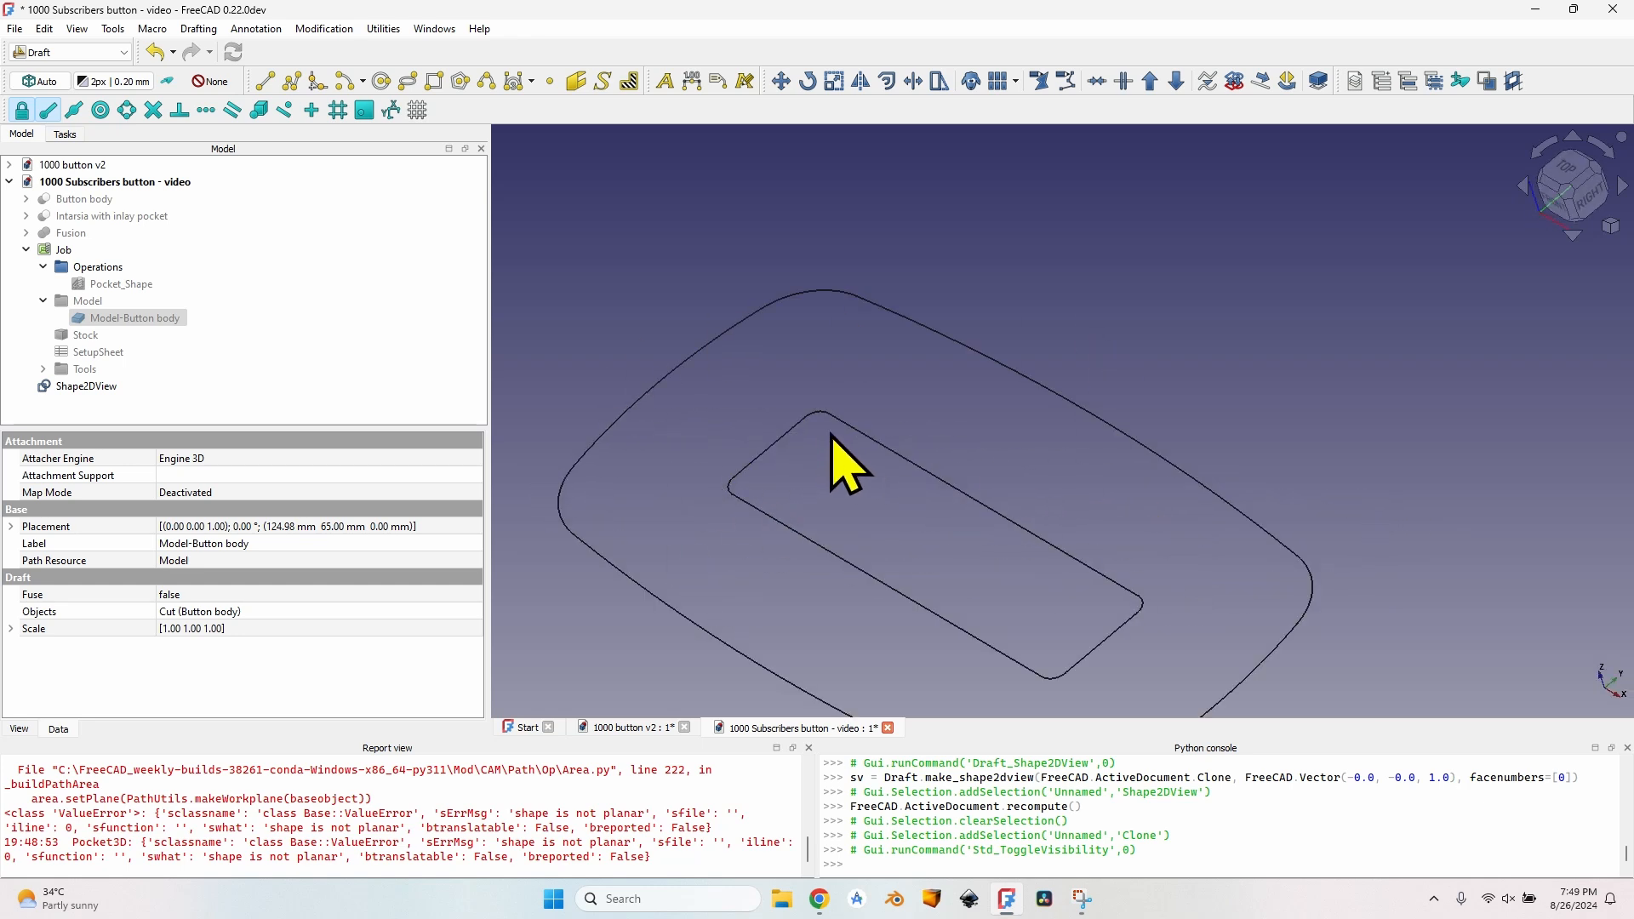
- Try to make a face directly from Shape2DView's wires in the Part workbench, and delete the resulting Face object
{"action": "left_click", "coordinate": [81, 387]}
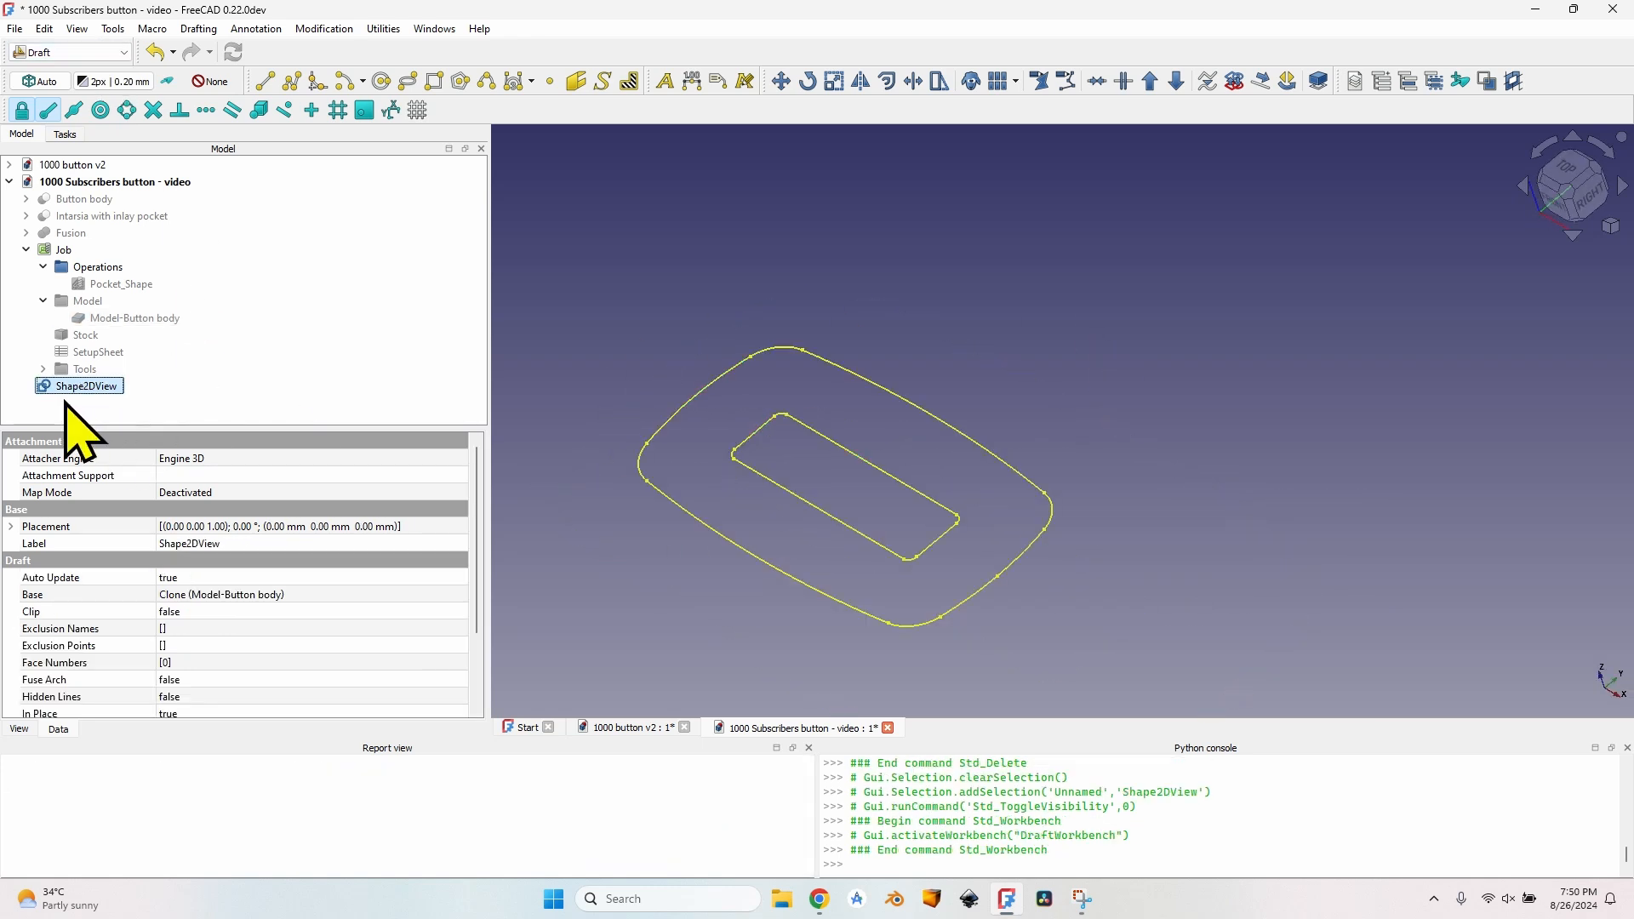
{"action": "left_click", "coordinate": [67, 407]}
{"action": "left_click", "coordinate": [101, 53]}
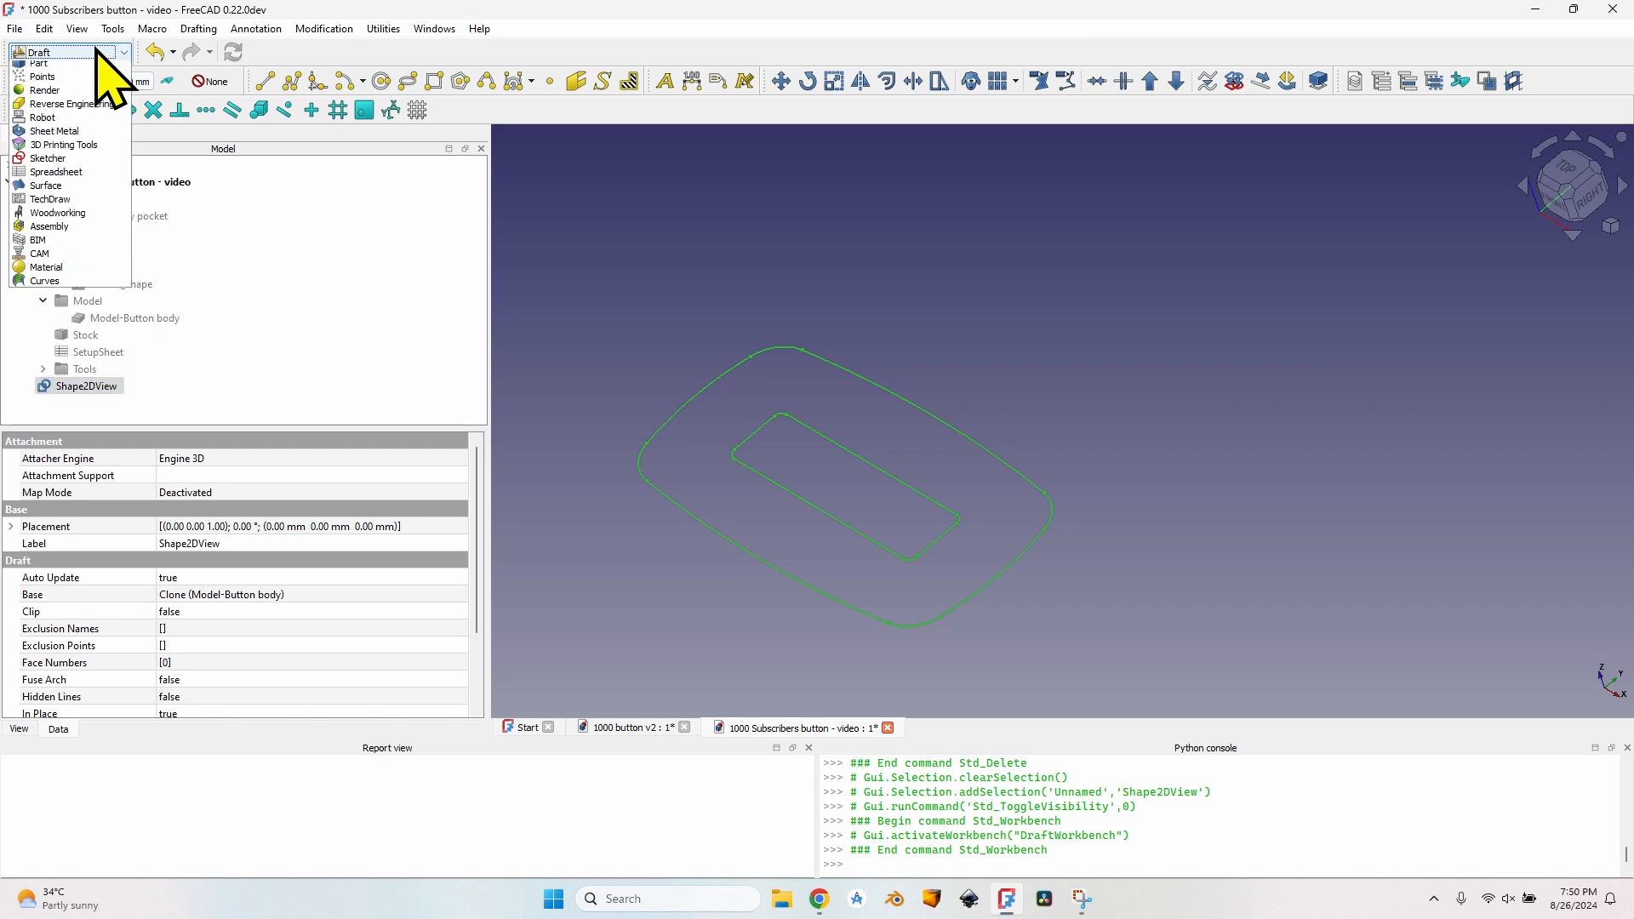
{"action": "left_click", "coordinate": [44, 219]}
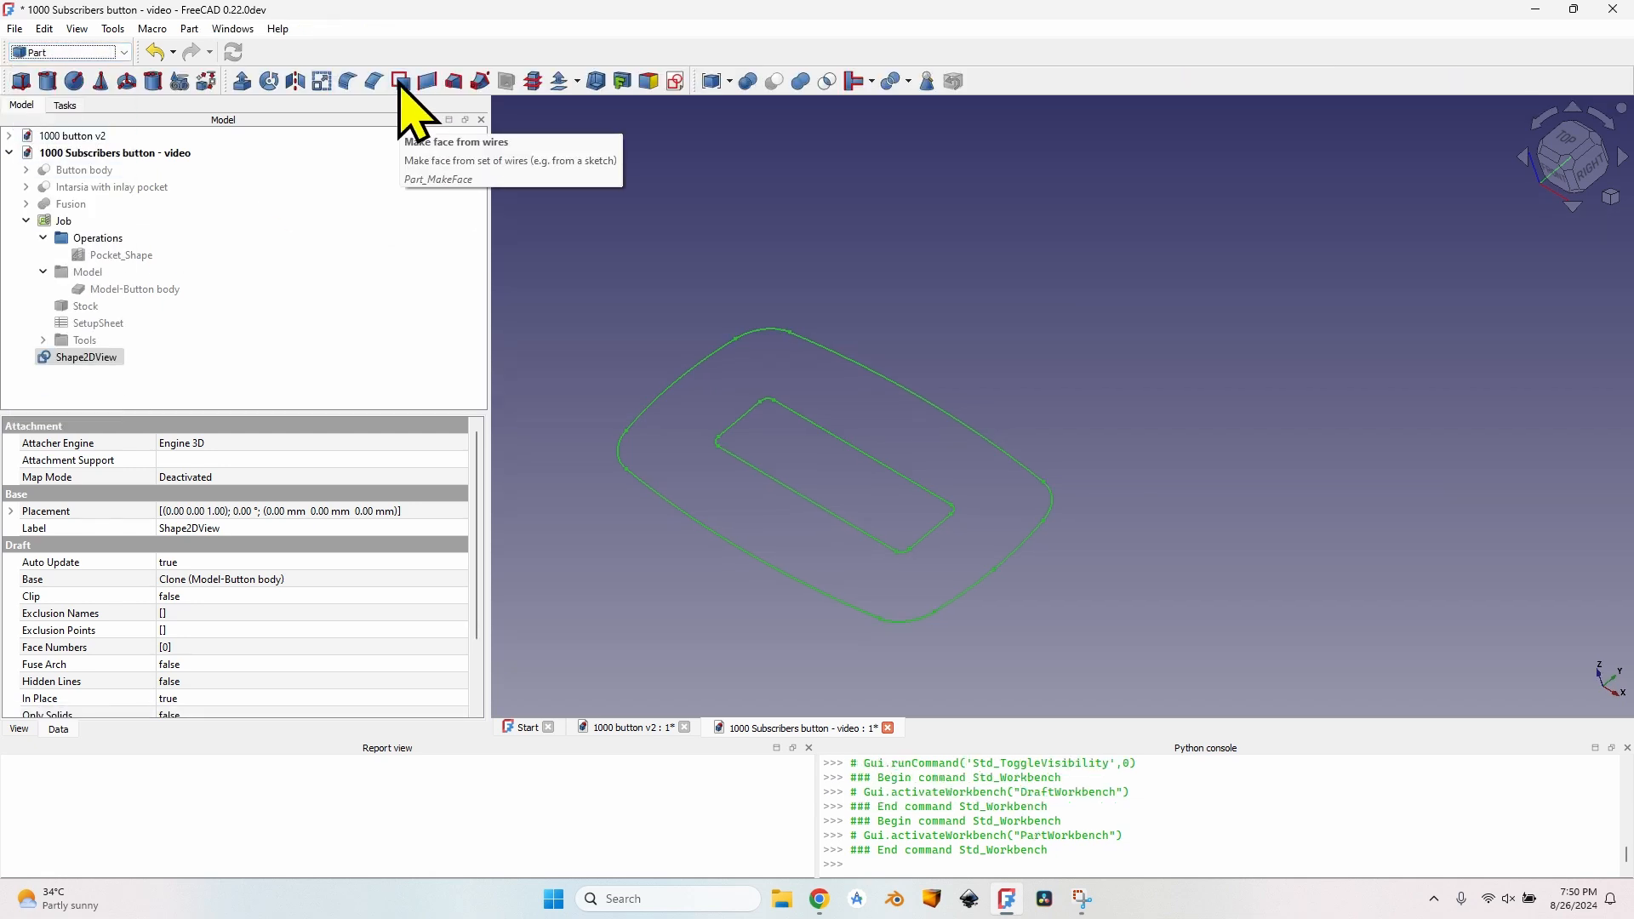
{"action": "left_click", "coordinate": [400, 82]}
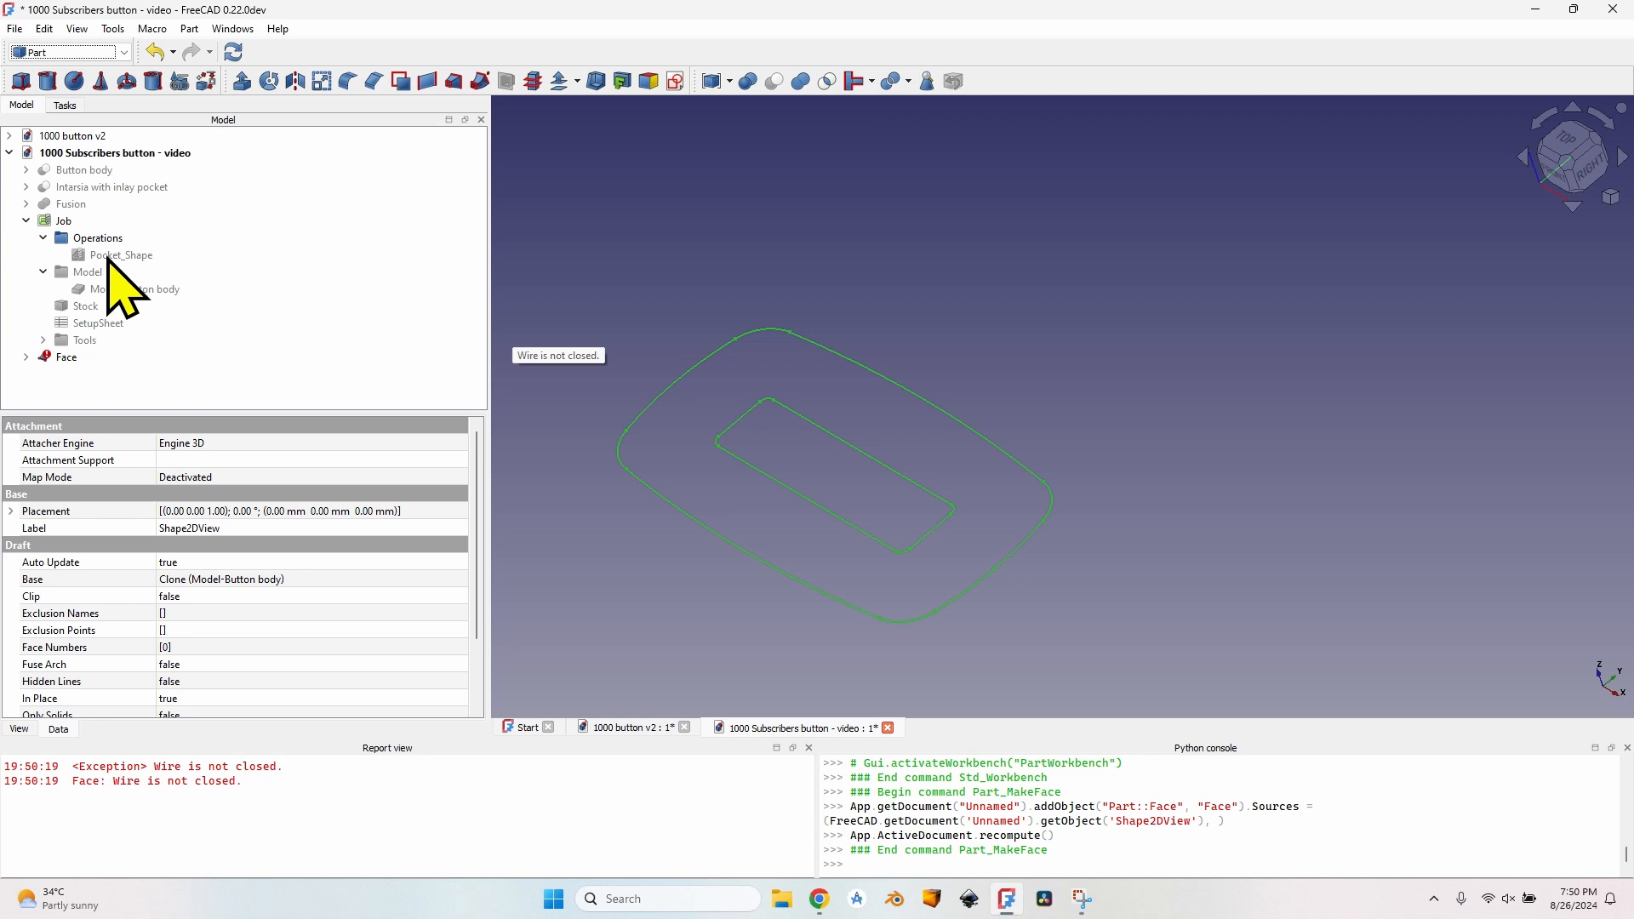
{"action": "left_click", "coordinate": [64, 358]}
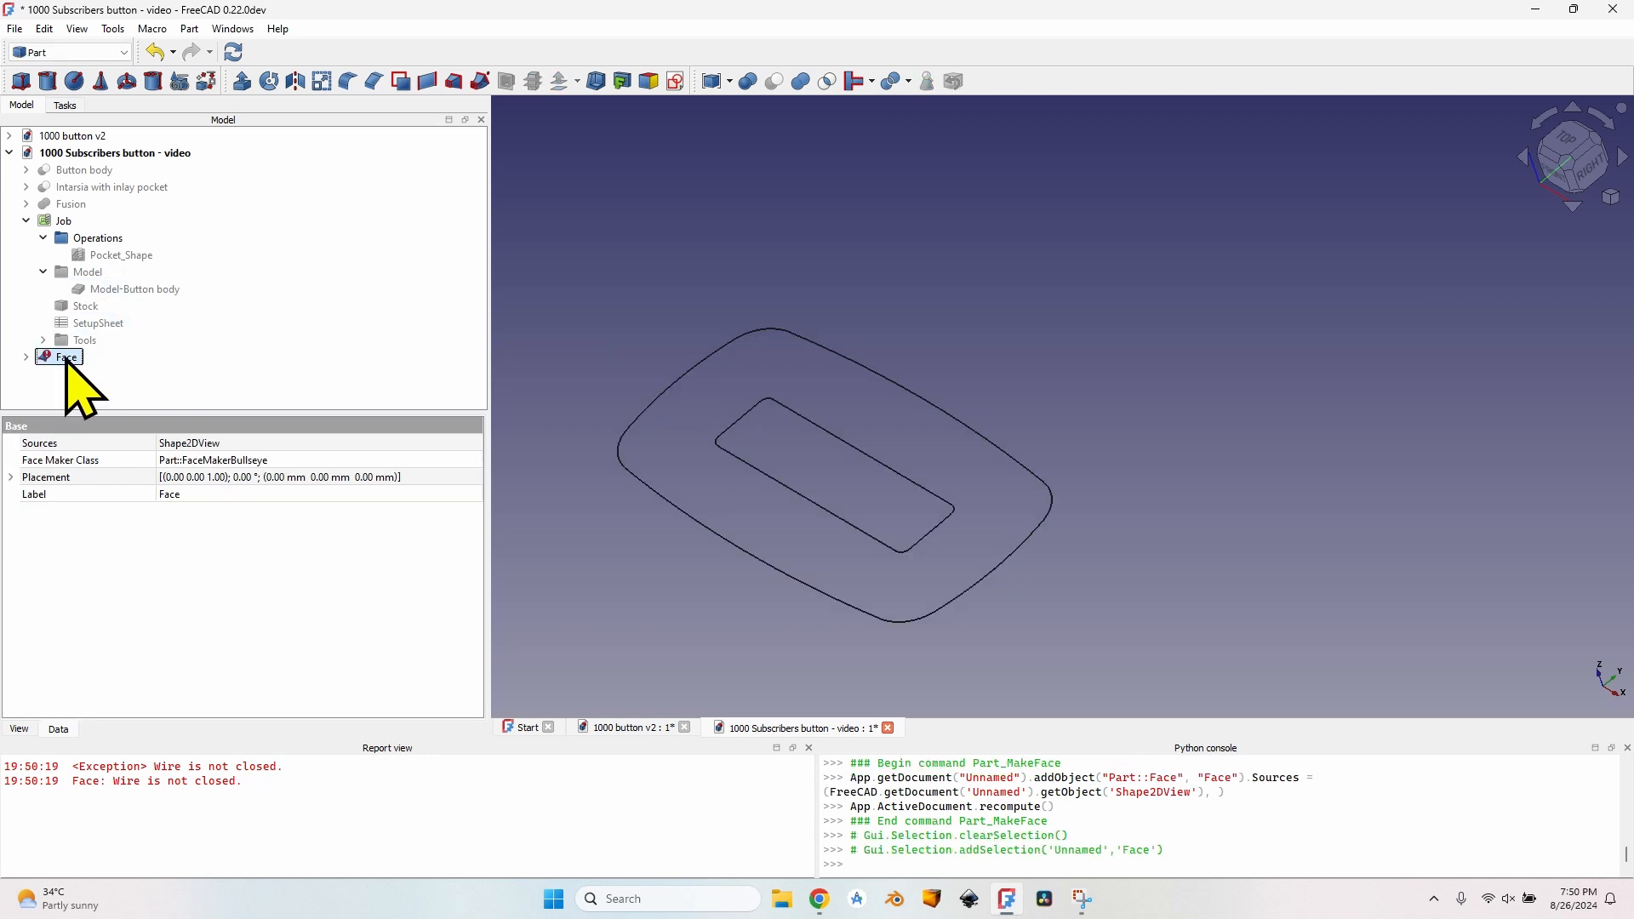
{"action": "key", "text": "Delete"}
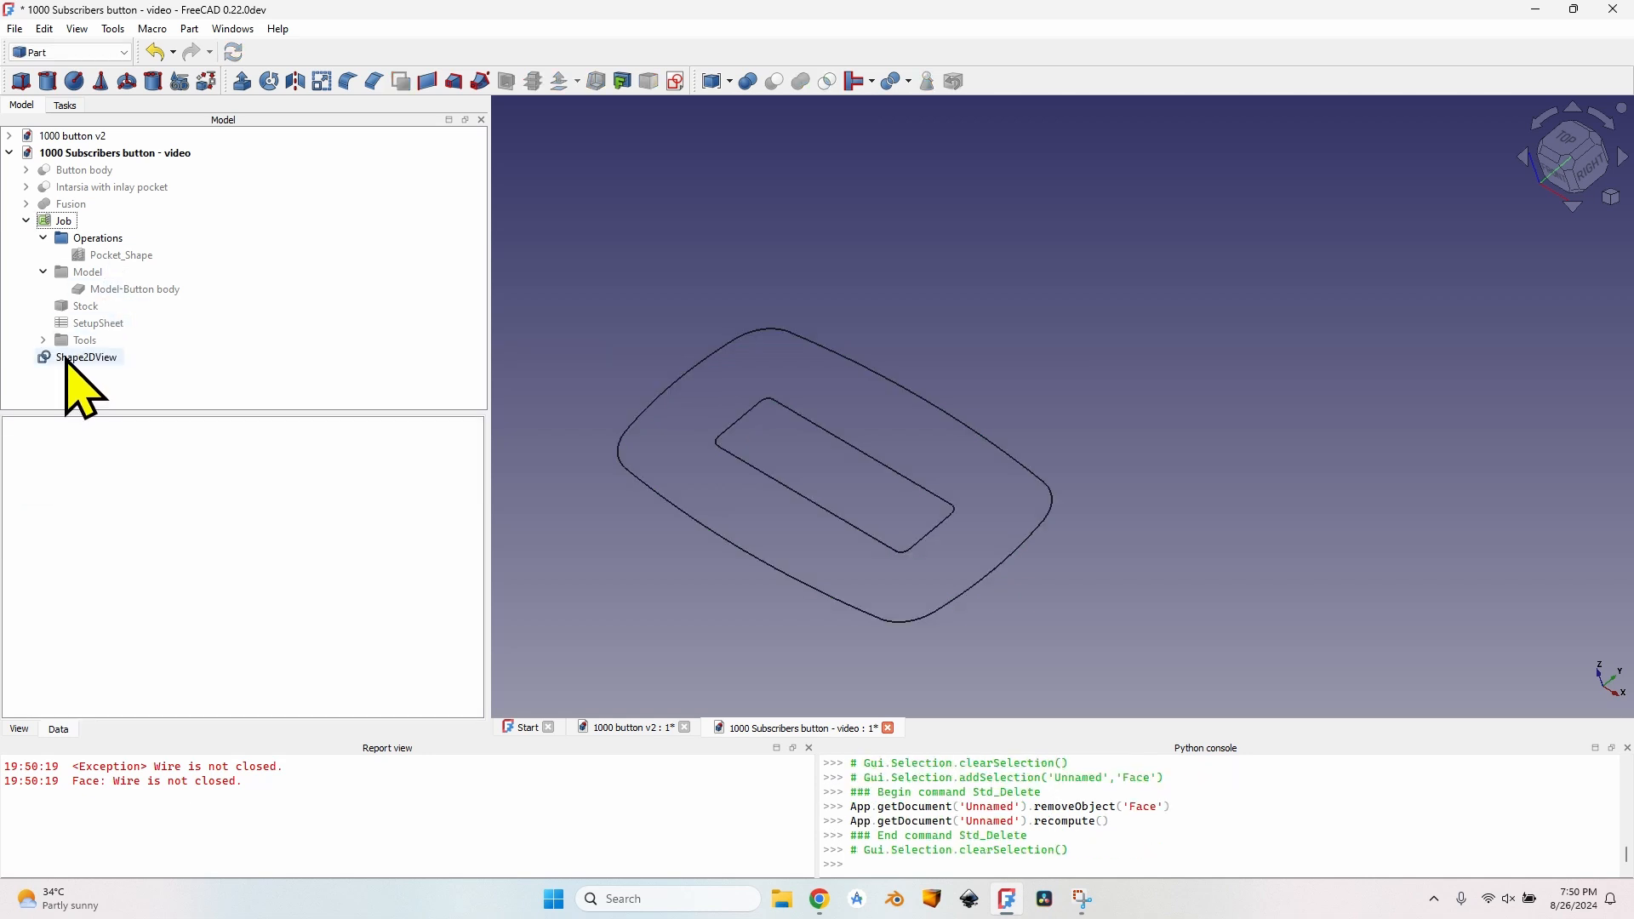
- Convert Shape2DView into a sketch with the Draft workbench and delete the original Shape2DView
{"action": "left_click", "coordinate": [68, 358]}
{"action": "left_click", "coordinate": [81, 53]}
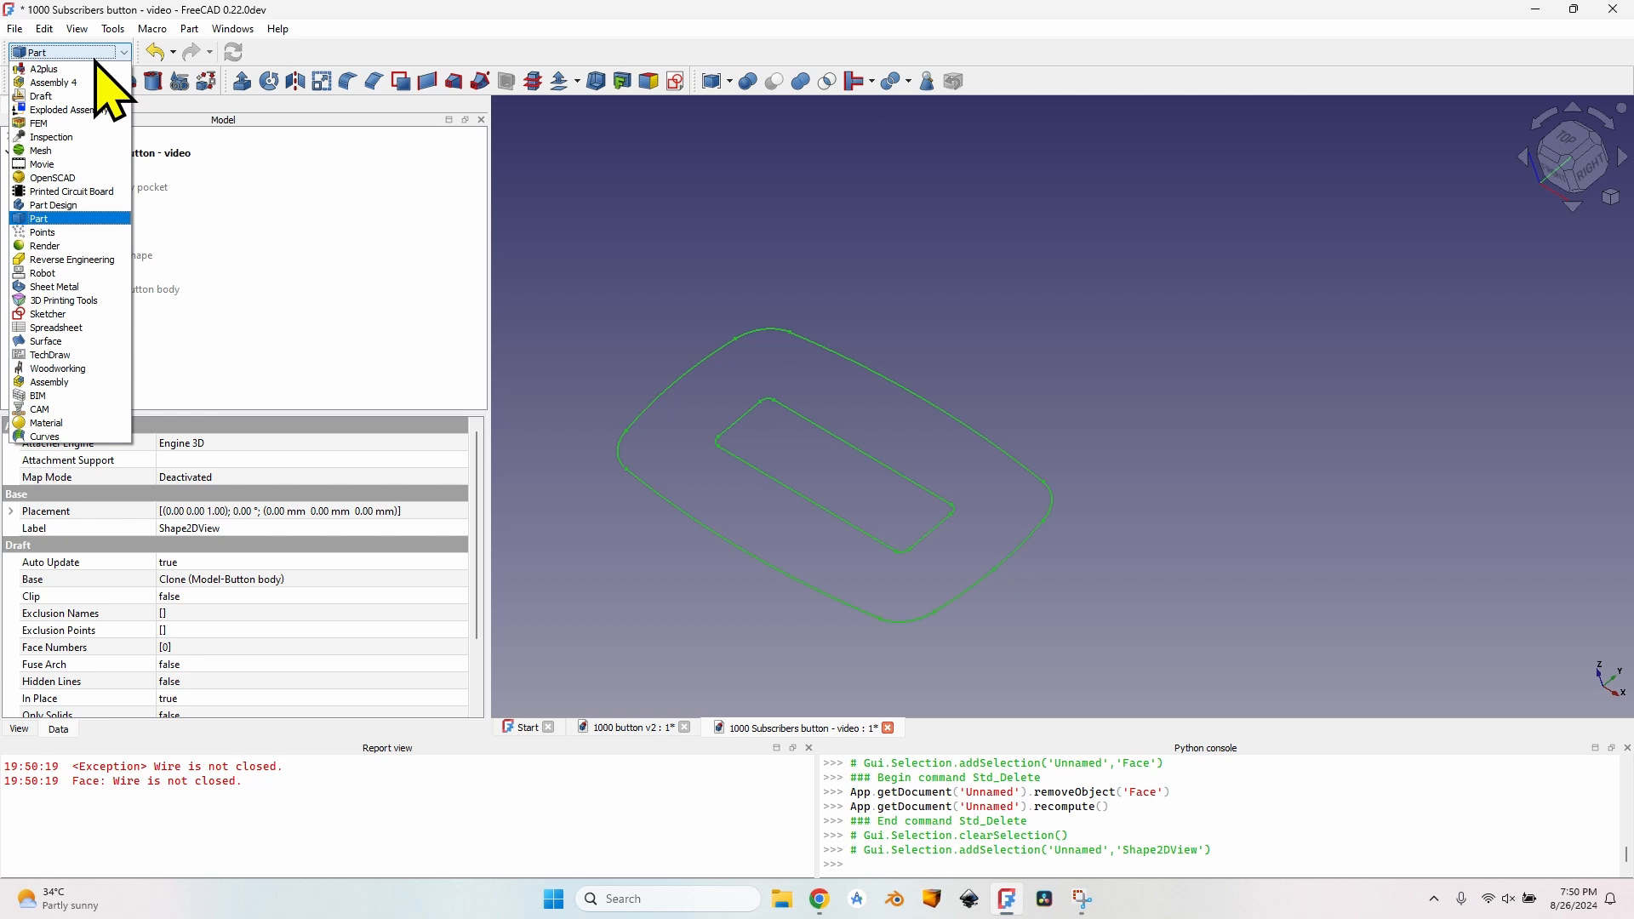
{"action": "left_click", "coordinate": [66, 96]}
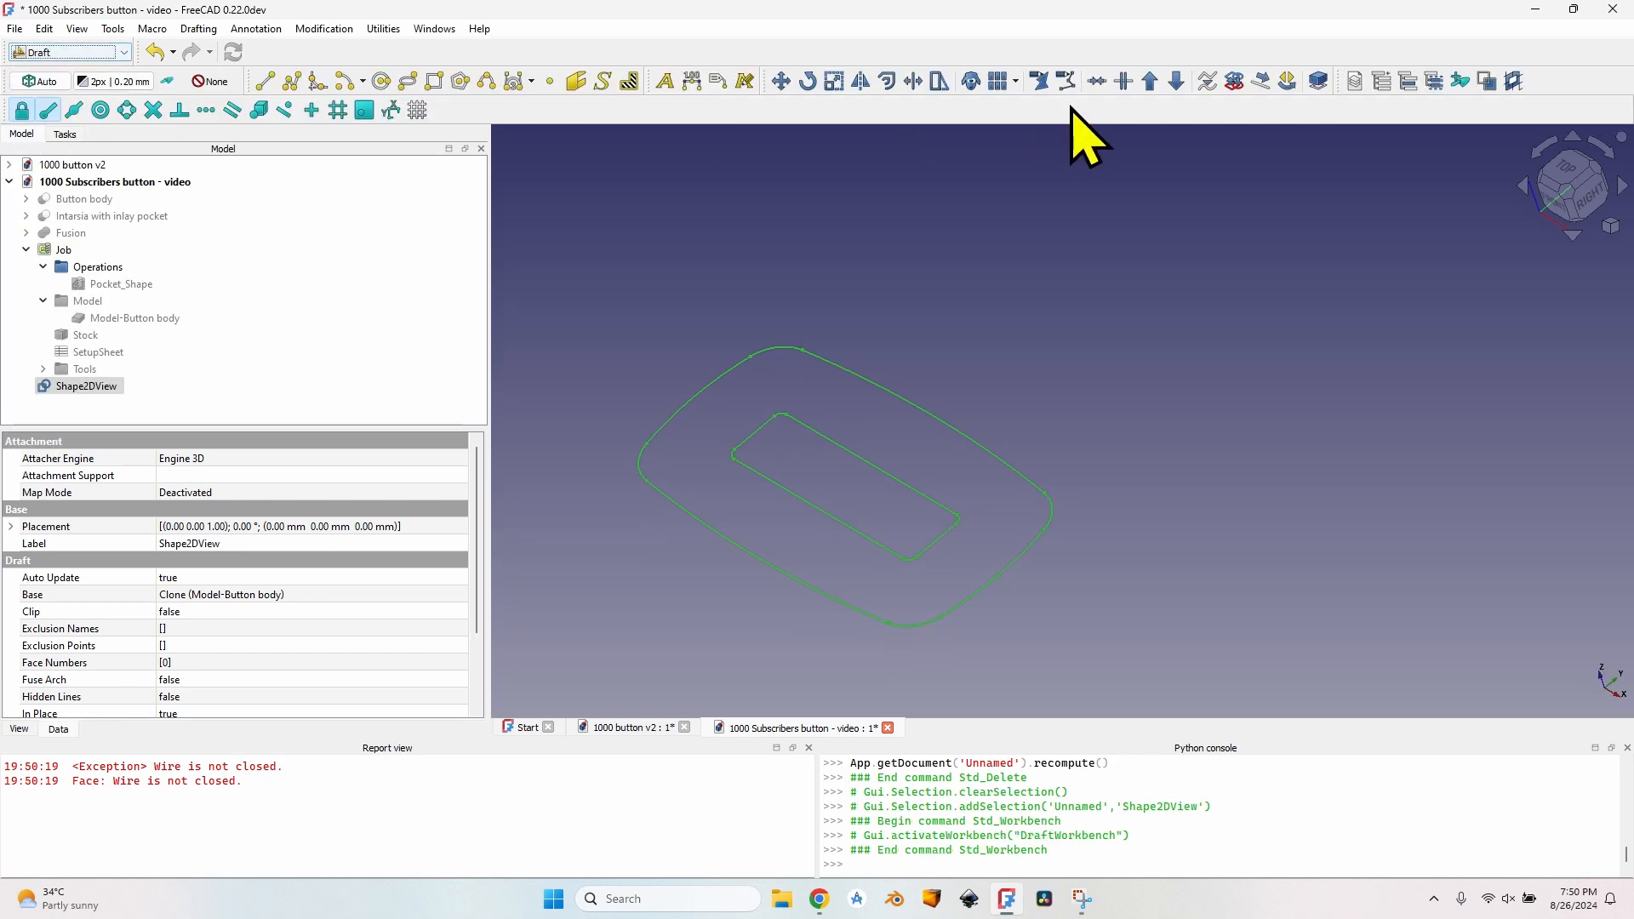
{"action": "left_click", "coordinate": [1234, 81]}
{"action": "left_click", "coordinate": [77, 403]}
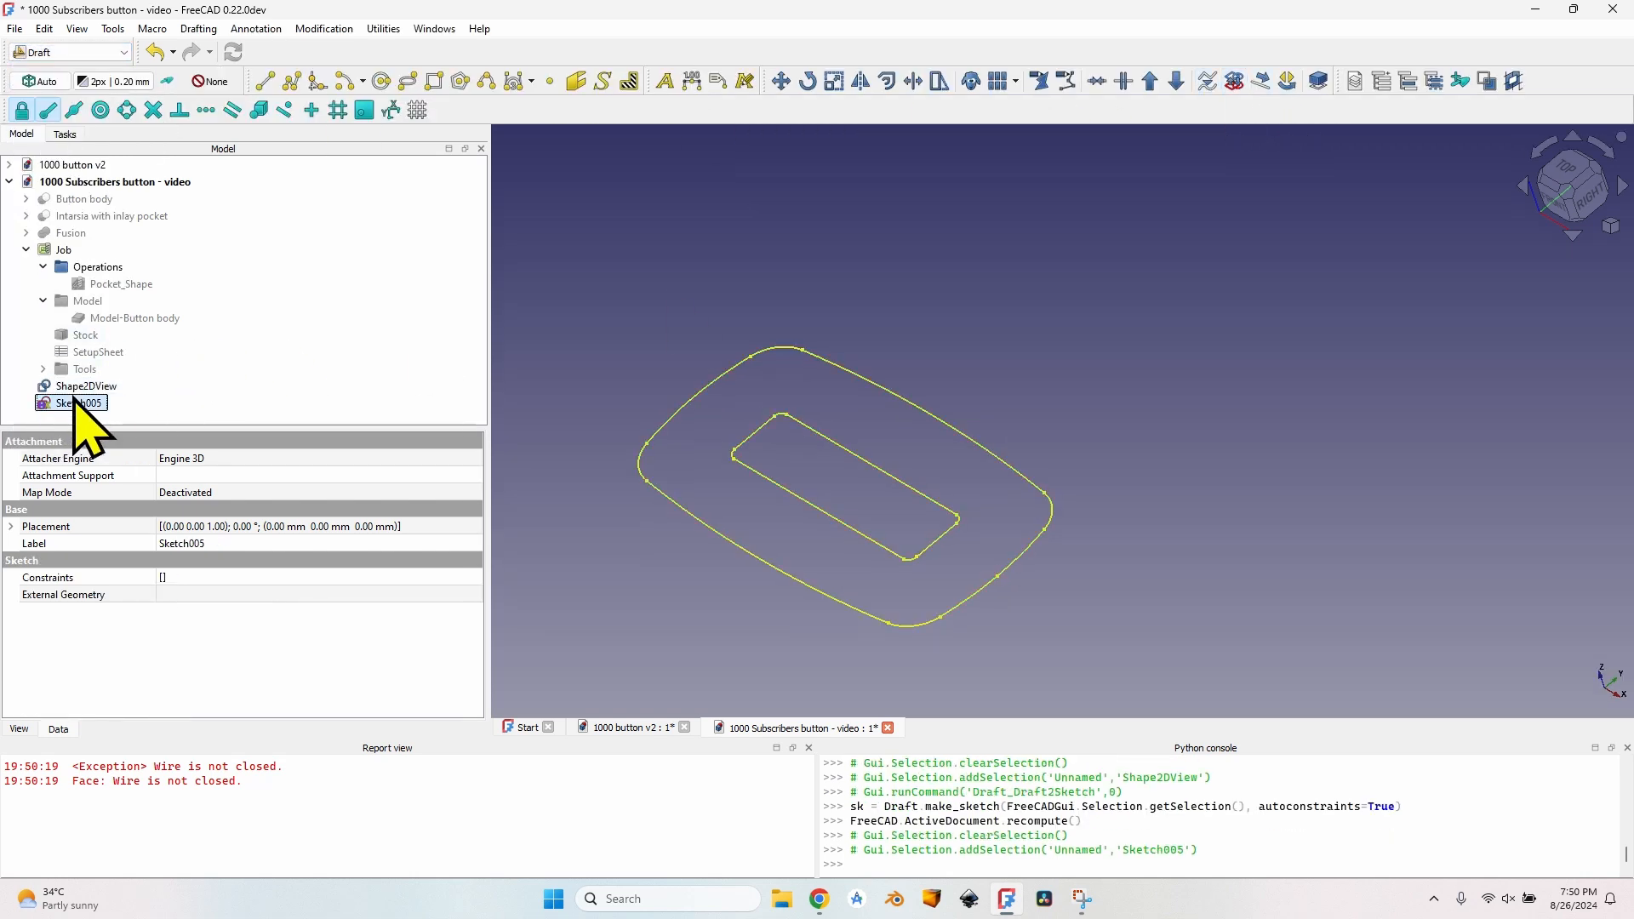
{"action": "left_click", "coordinate": [85, 388]}
{"action": "key", "text": "Delete"}
- Make a face from the converted sketch's wires in the Part workbench
{"action": "left_click", "coordinate": [85, 388]}
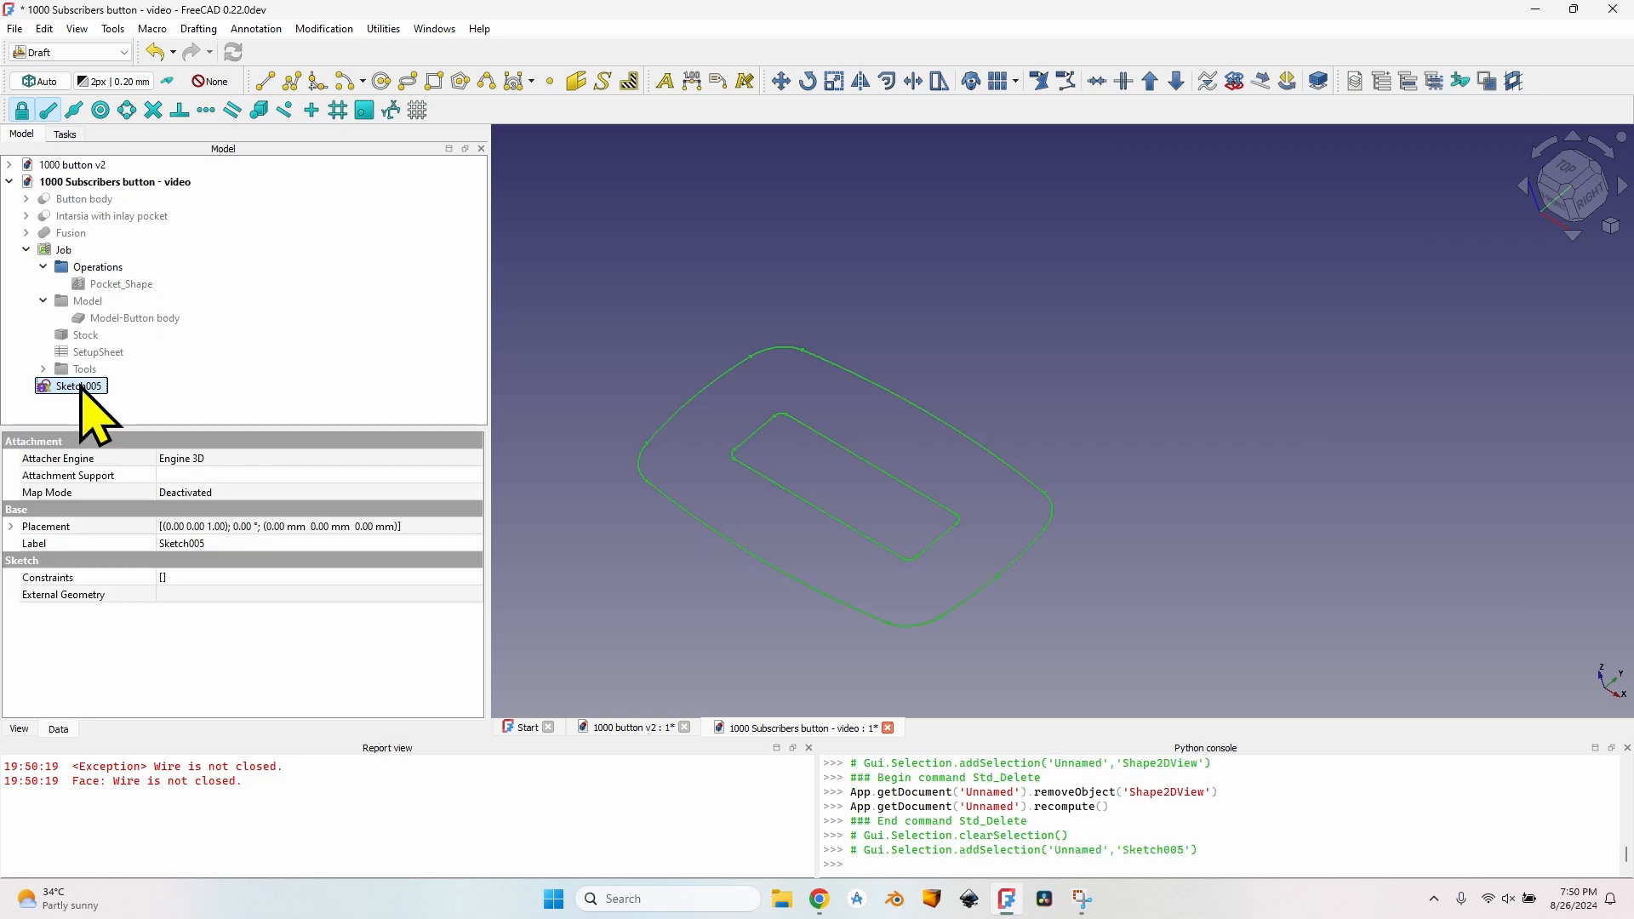
{"action": "left_click", "coordinate": [106, 53]}
{"action": "left_click", "coordinate": [41, 219]}
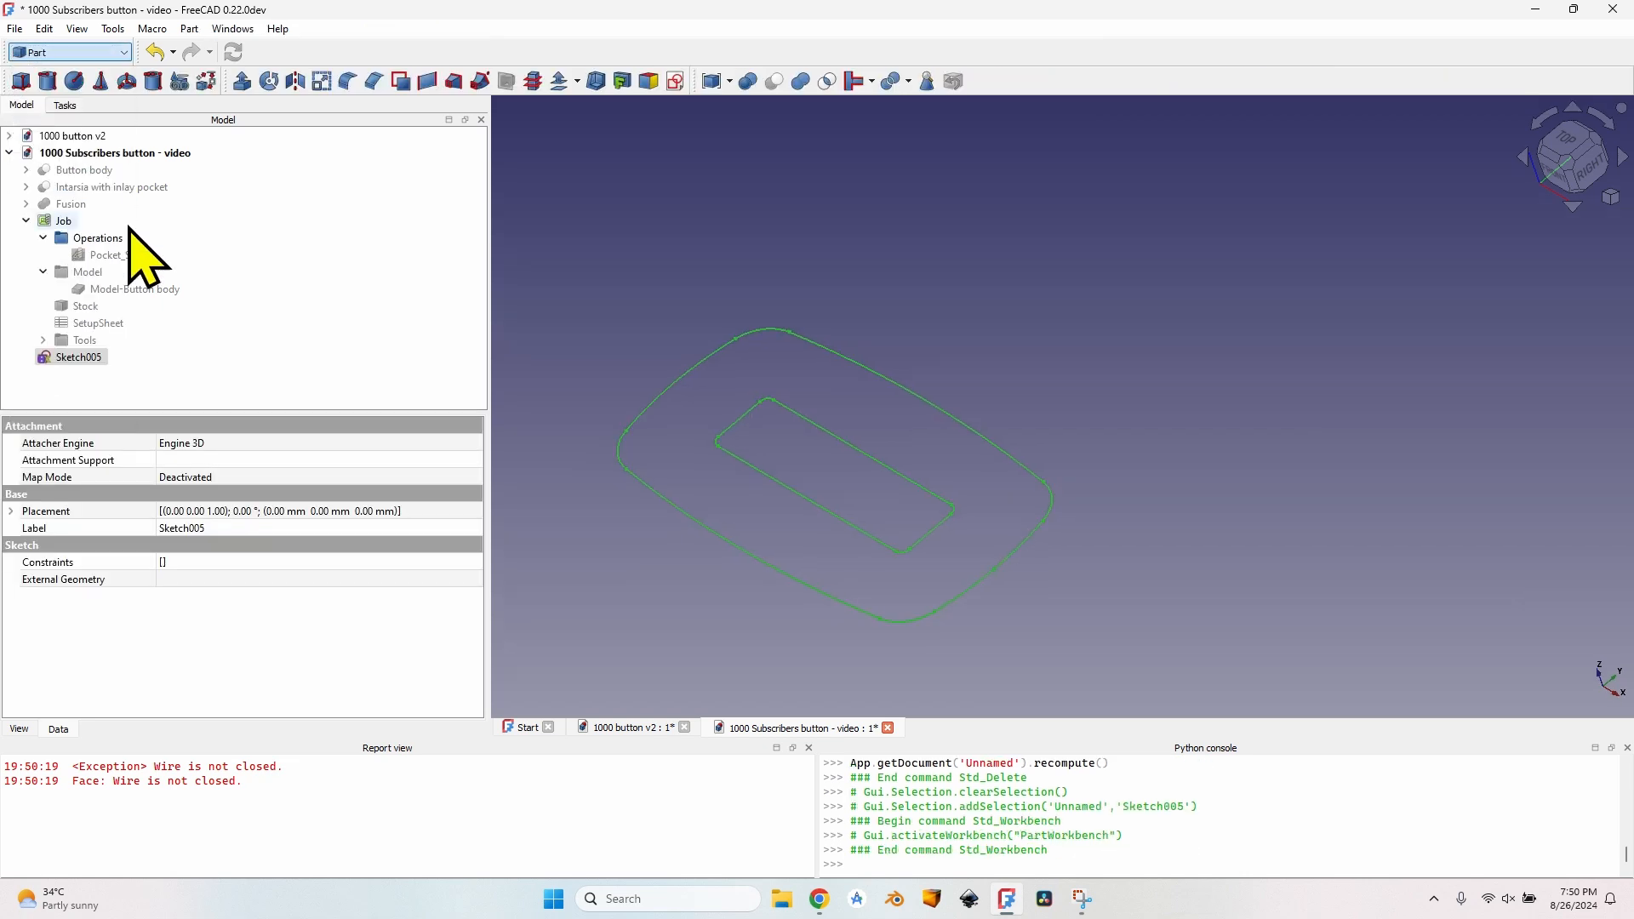
{"action": "left_click", "coordinate": [400, 80]}
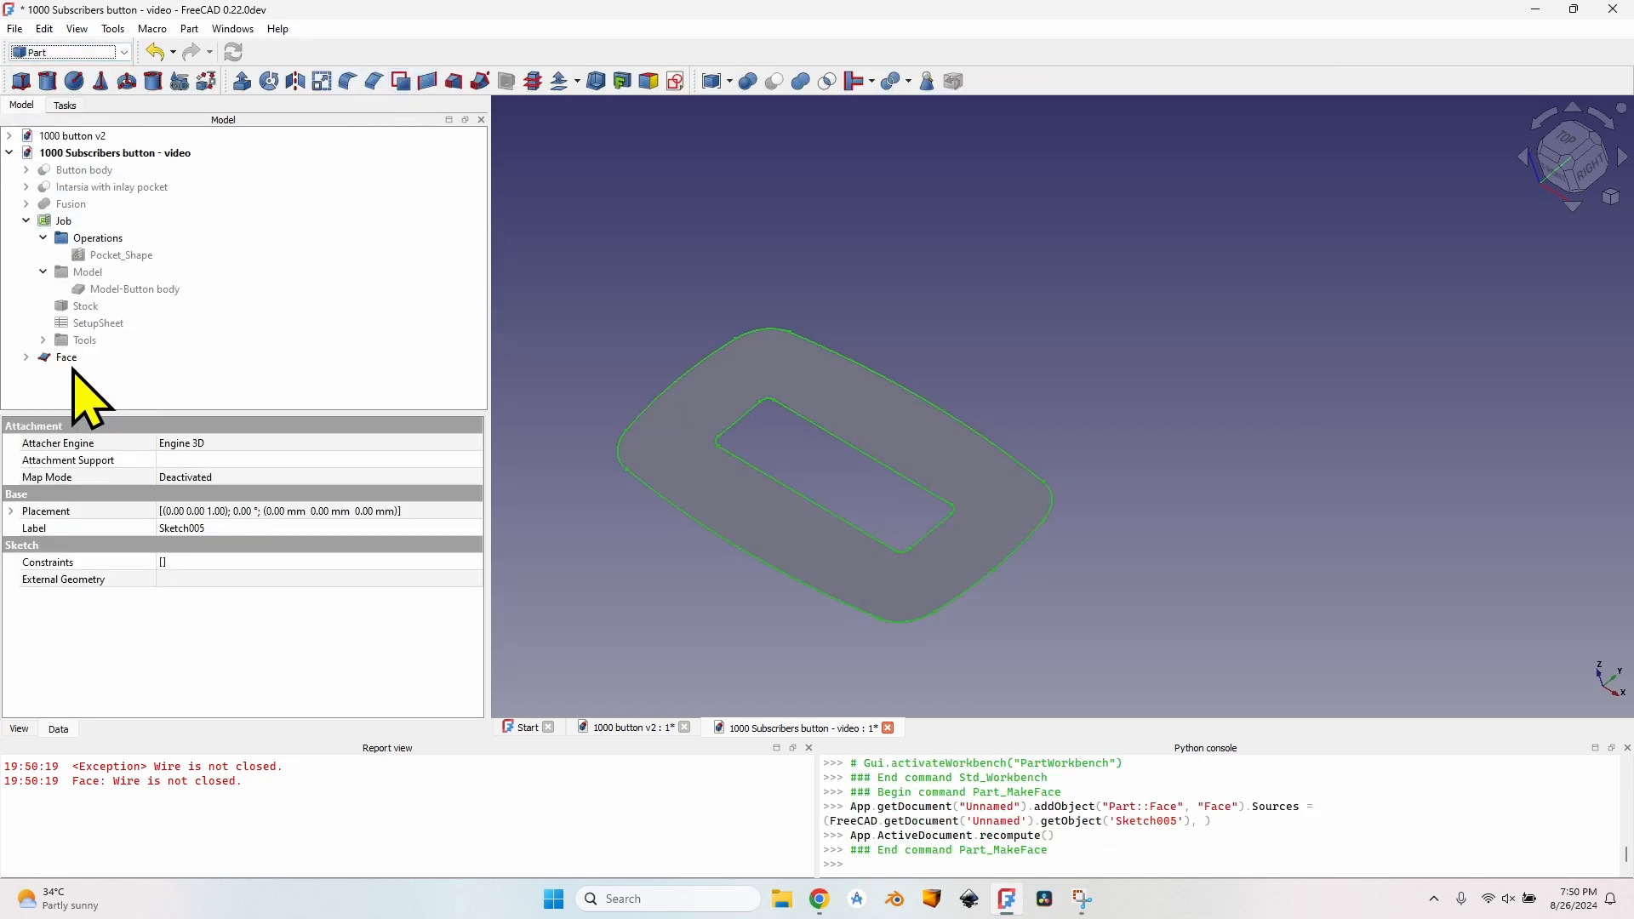
{"action": "mouse_move", "coordinate": [867, 572]}
{"action": "middle_mouse_down"}
{"action": "mouse_move", "coordinate": [894, 485]}
{"action": "mouse_move", "coordinate": [850, 532]}
{"action": "mouse_move", "coordinate": [874, 630]}
{"action": "mouse_move", "coordinate": [905, 578]}
{"action": "middle_mouse_up"}
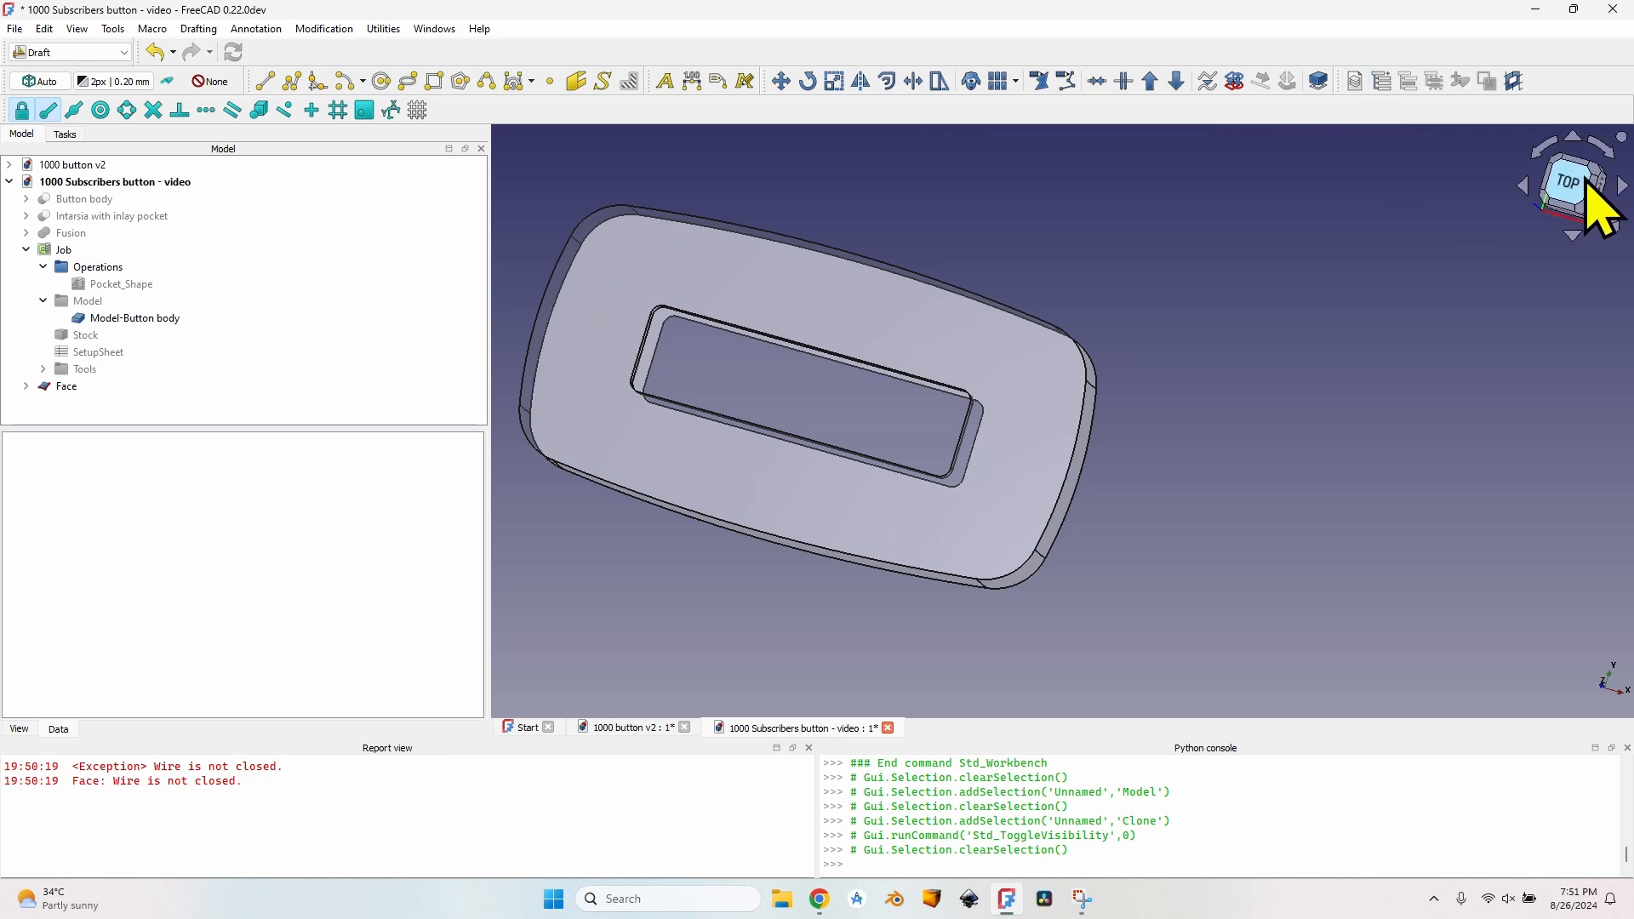
- Switch to the CAM workbench and show the Face object together with the button body
{"action": "left_click", "coordinate": [1592, 208]}
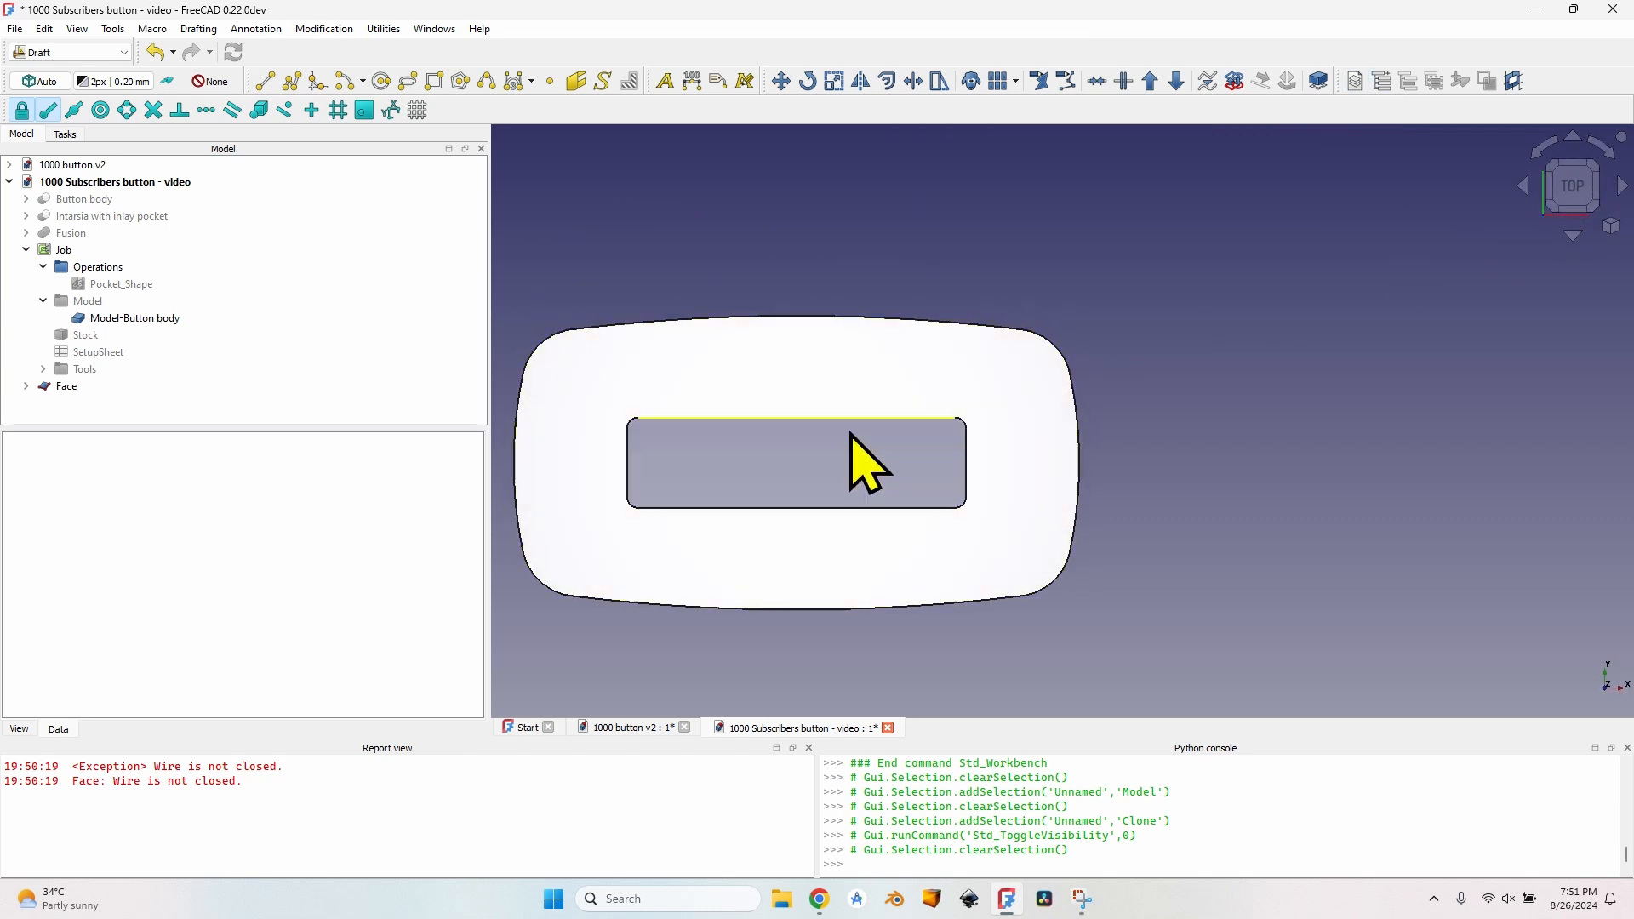
{"action": "middle_click_drag", "start_coordinate": [864, 463], "coordinate": [602, 248]}
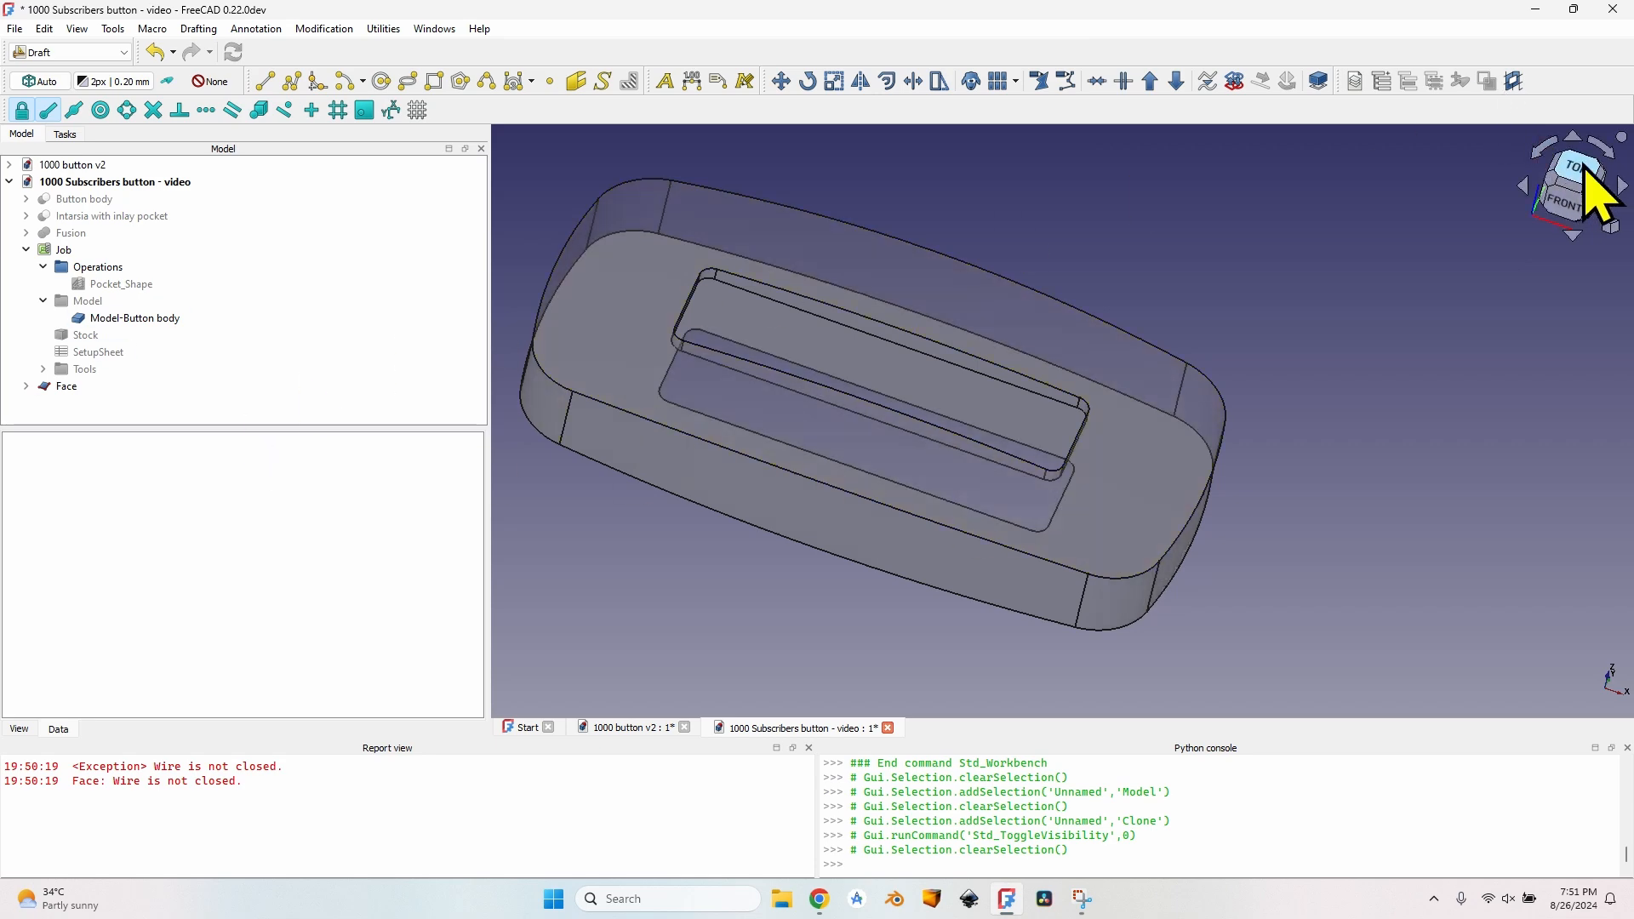
{"action": "left_click", "coordinate": [1601, 191]}
{"action": "left_click", "coordinate": [68, 52]}
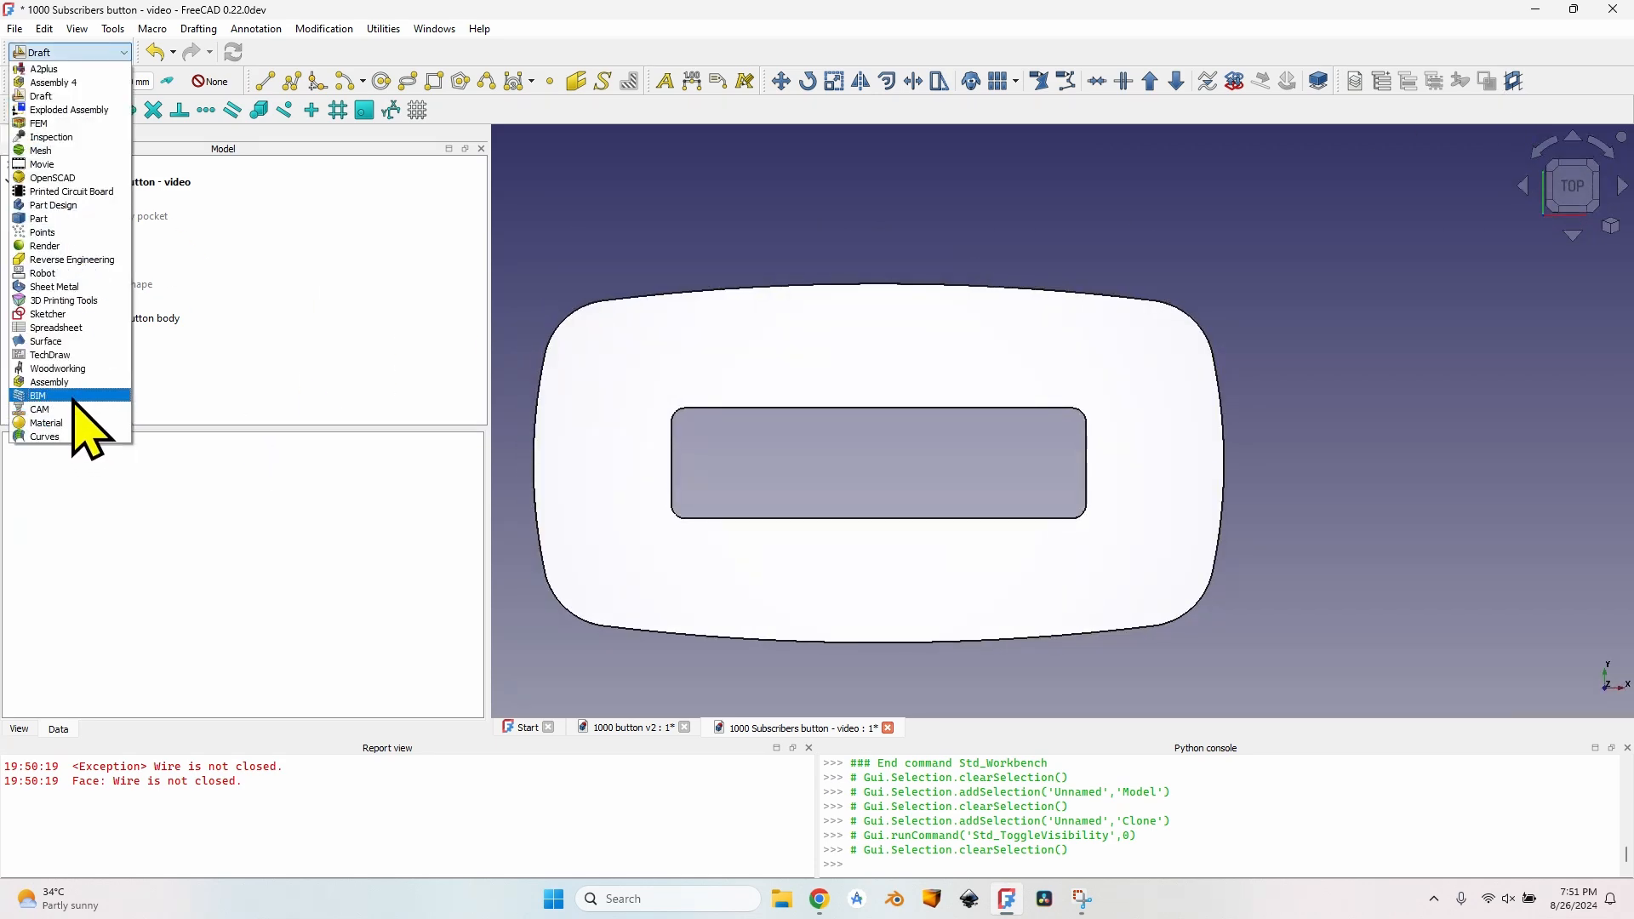
{"action": "left_click", "coordinate": [40, 409]}
{"action": "left_click", "coordinate": [67, 357]}
{"action": "key", "text": "space"}
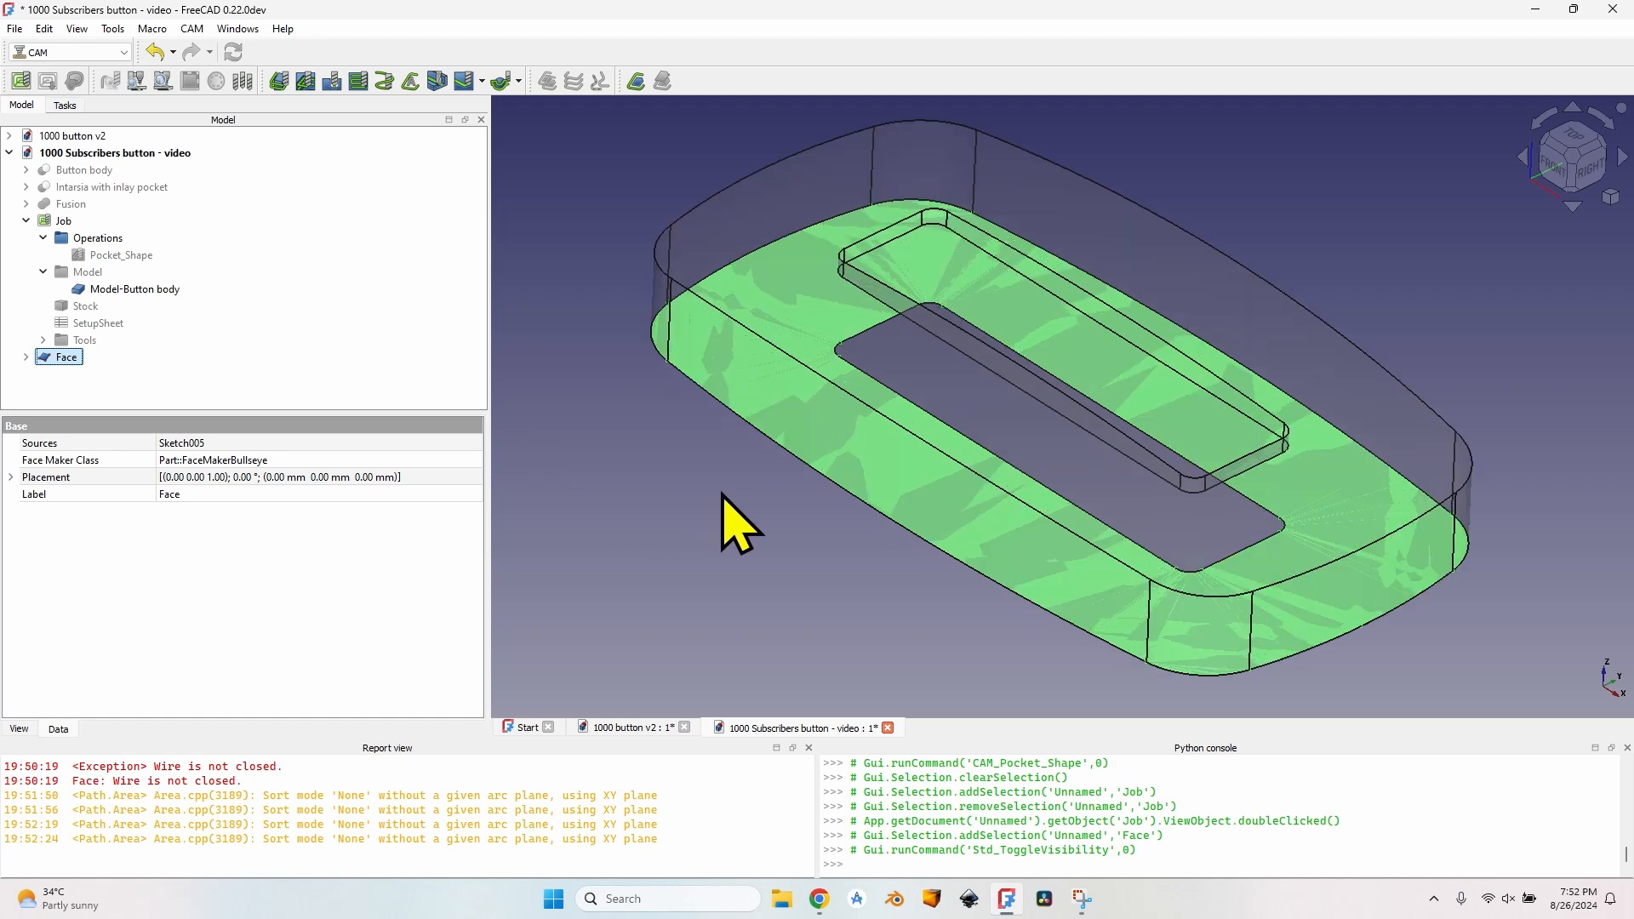
- Try to create a CAM job with Face as its only base model
{"action": "left_click", "coordinate": [611, 456]}
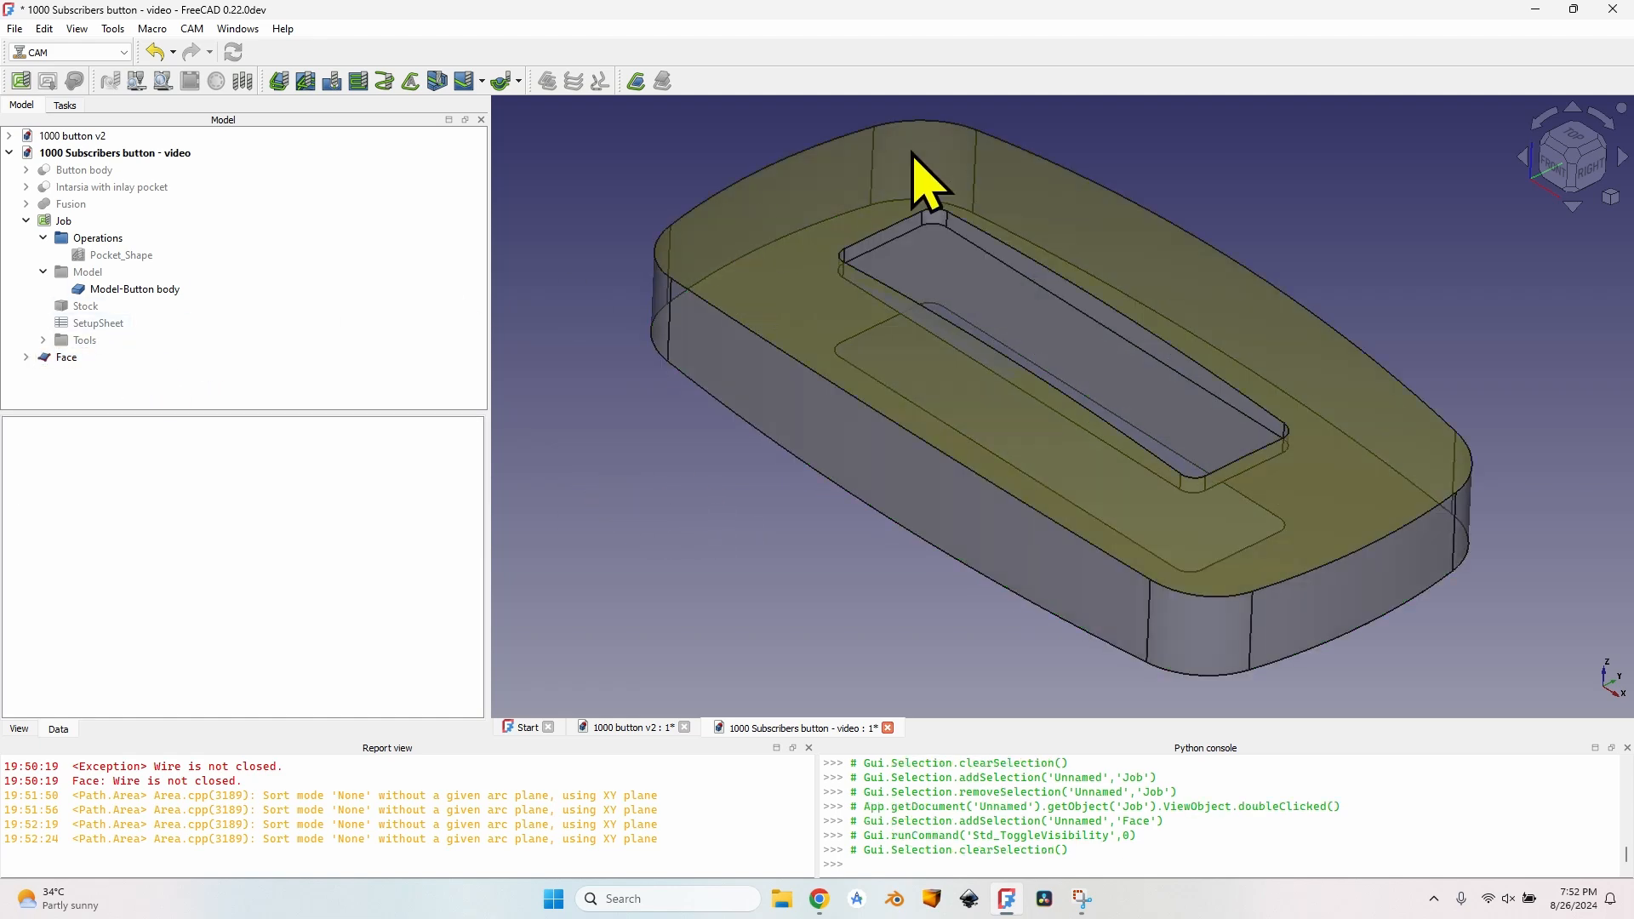
{"action": "left_click", "coordinate": [67, 357]}
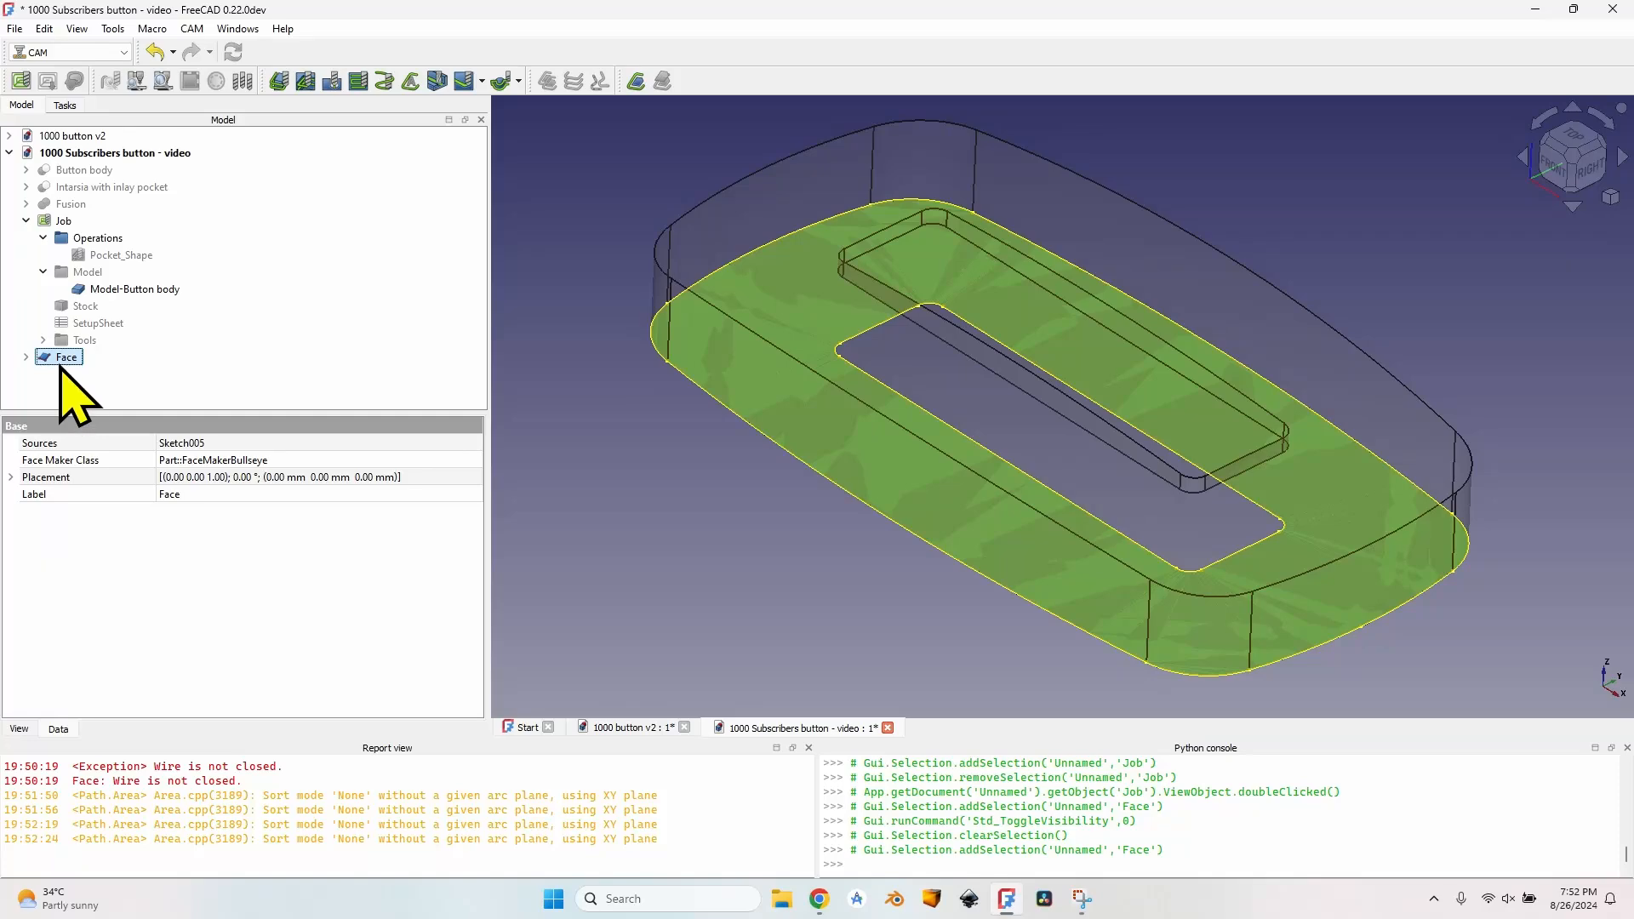
{"action": "left_click", "coordinate": [20, 81]}
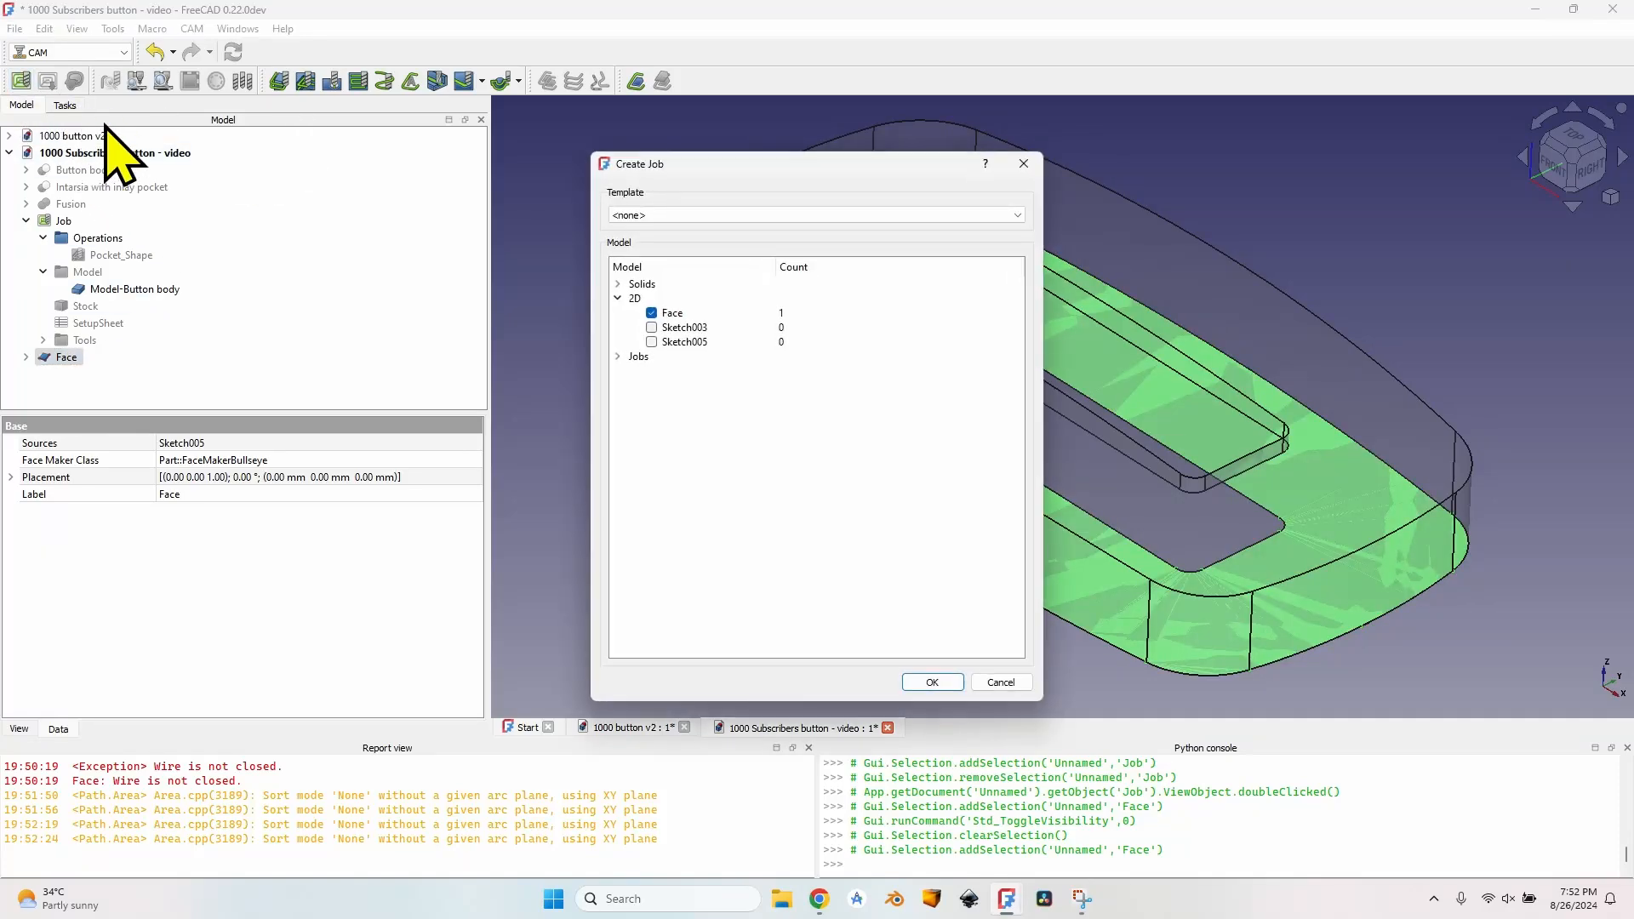
{"action": "left_click", "coordinate": [933, 683]}
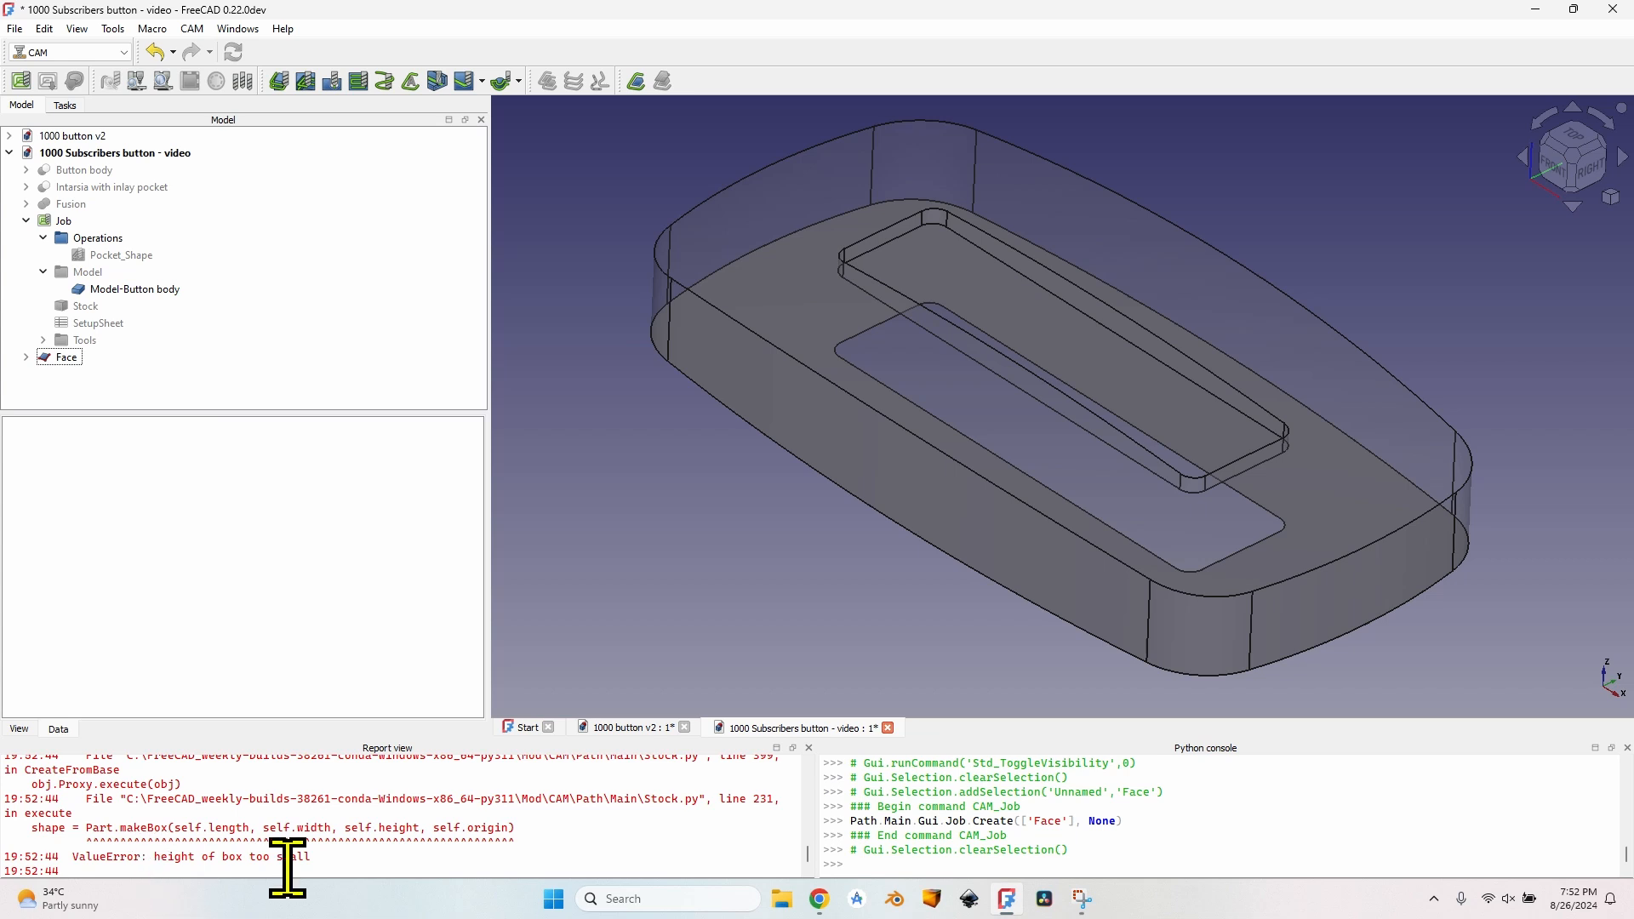
- Check the stock setup of the existing Job and leave it without changes
{"action": "double_click", "coordinate": [64, 221]}
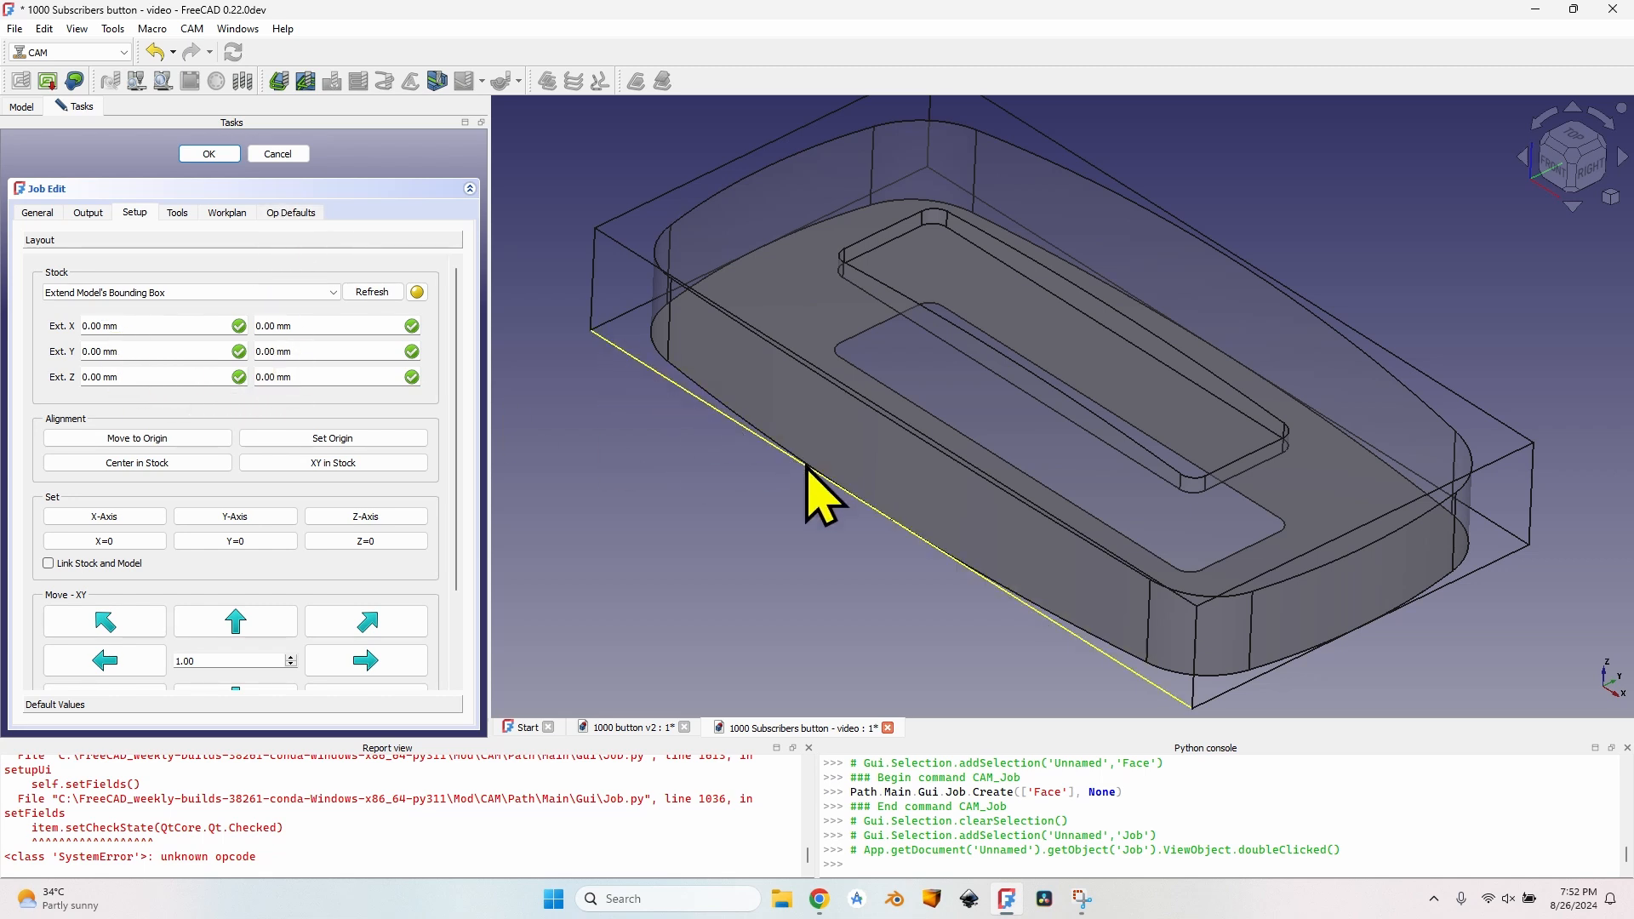
{"action": "left_click", "coordinate": [288, 156]}
{"action": "left_click", "coordinate": [303, 156]}
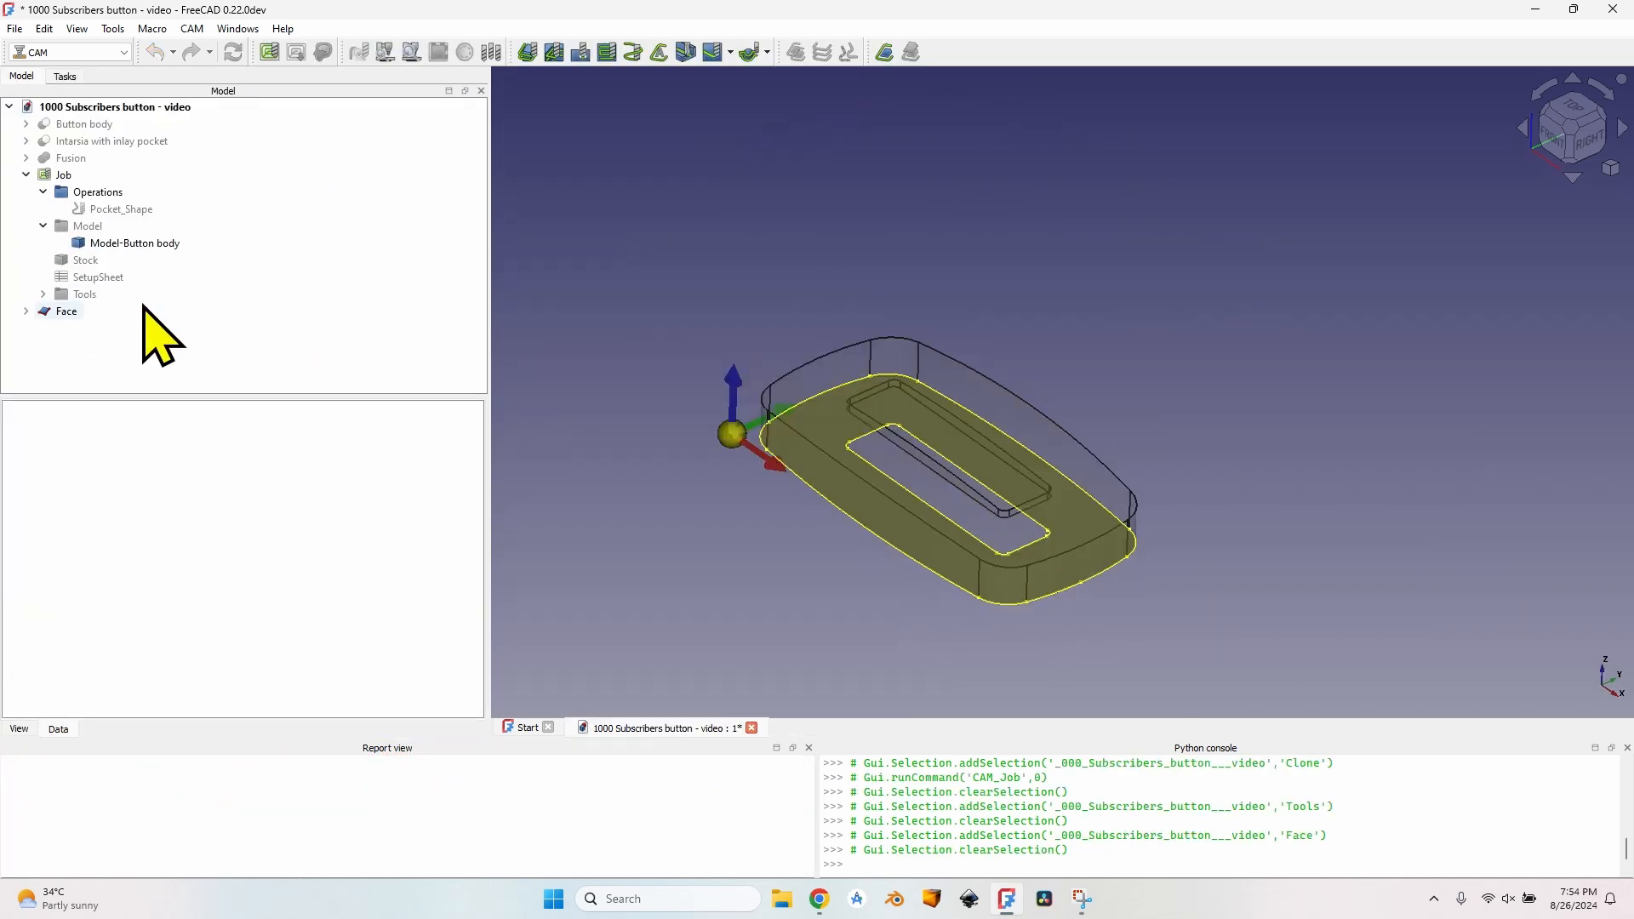
- Create a second CAM job based on both Face and the existing Job
{"action": "left_click", "coordinate": [53, 312]}
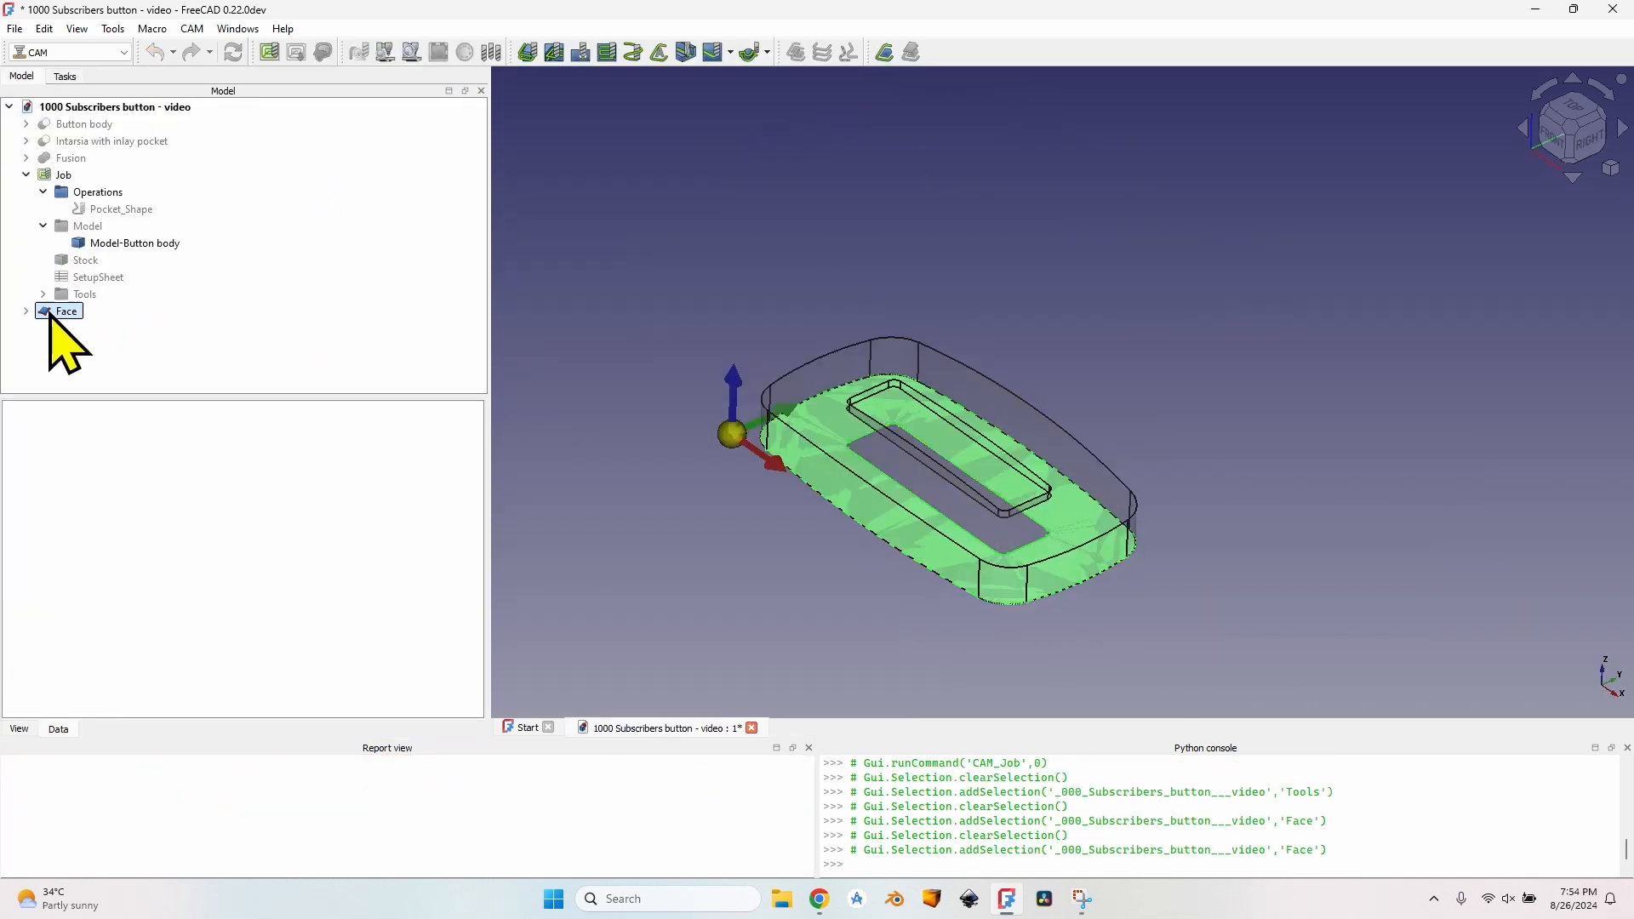
{"action": "left_click", "coordinate": [63, 174], "text": "ctrl"}
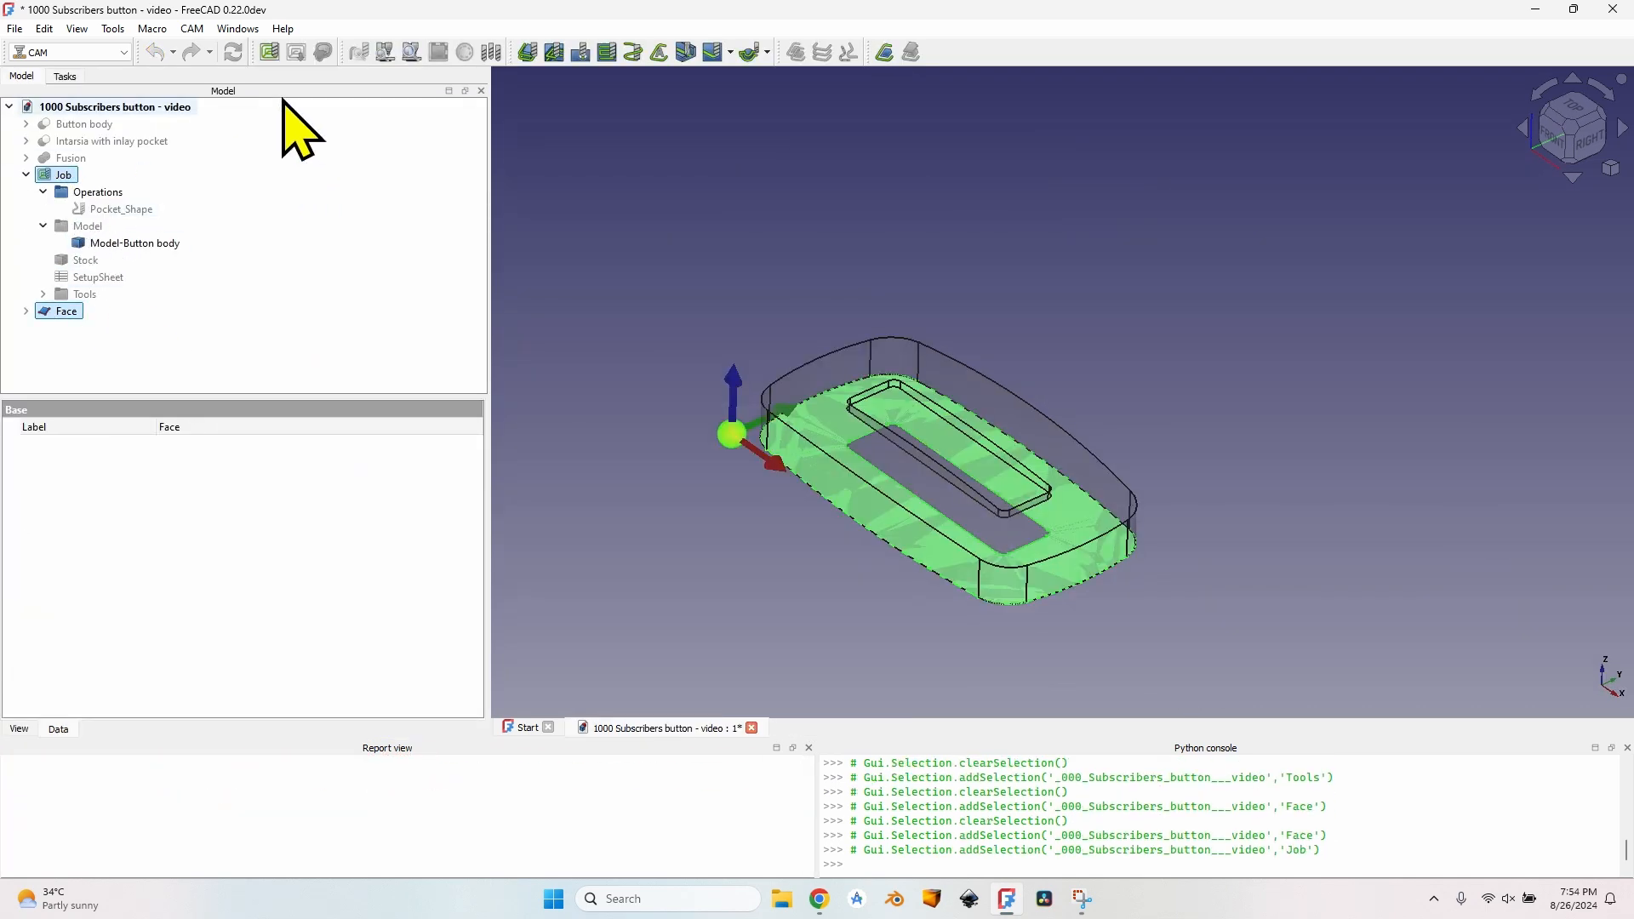
{"action": "left_click", "coordinate": [271, 51]}
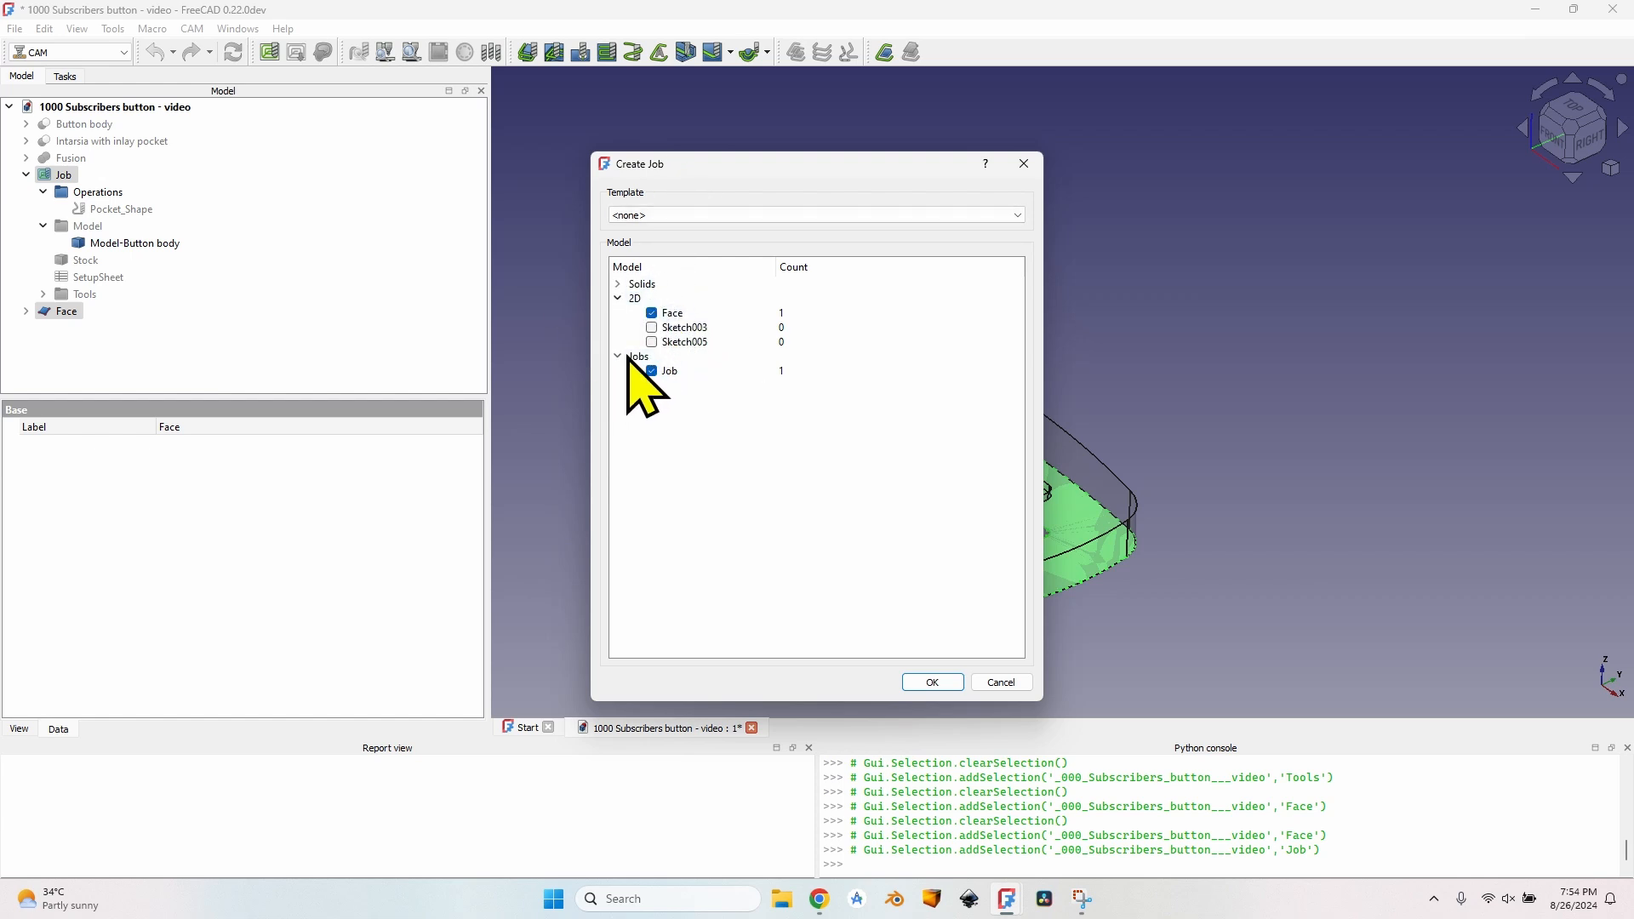
{"action": "left_click", "coordinate": [944, 687]}
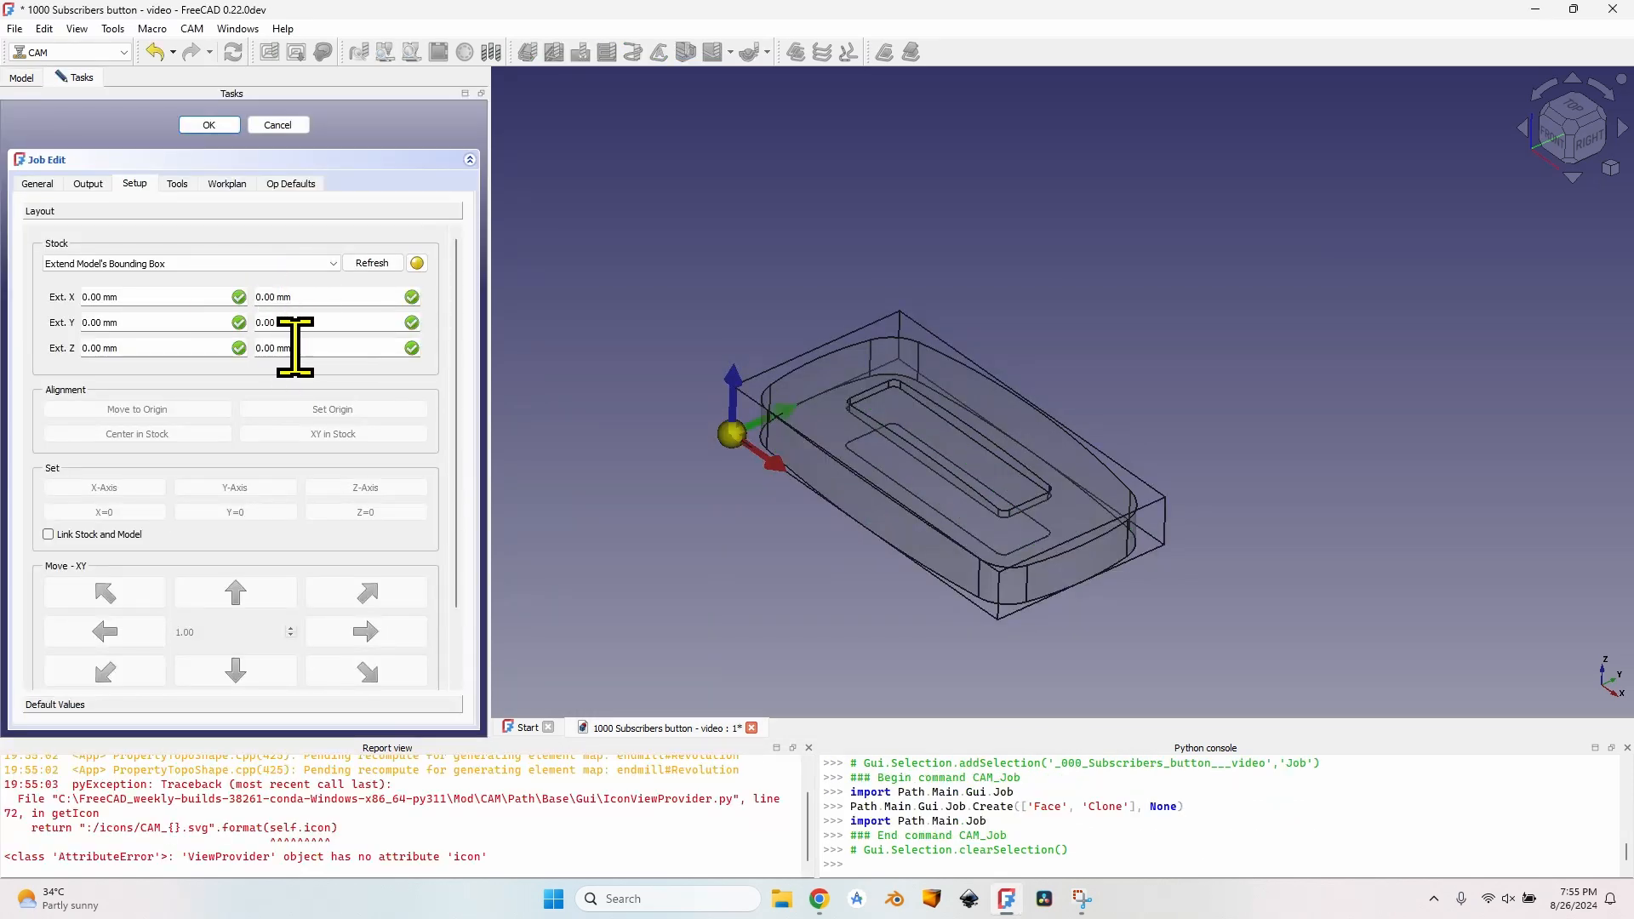
{"action": "left_click", "coordinate": [298, 125]}
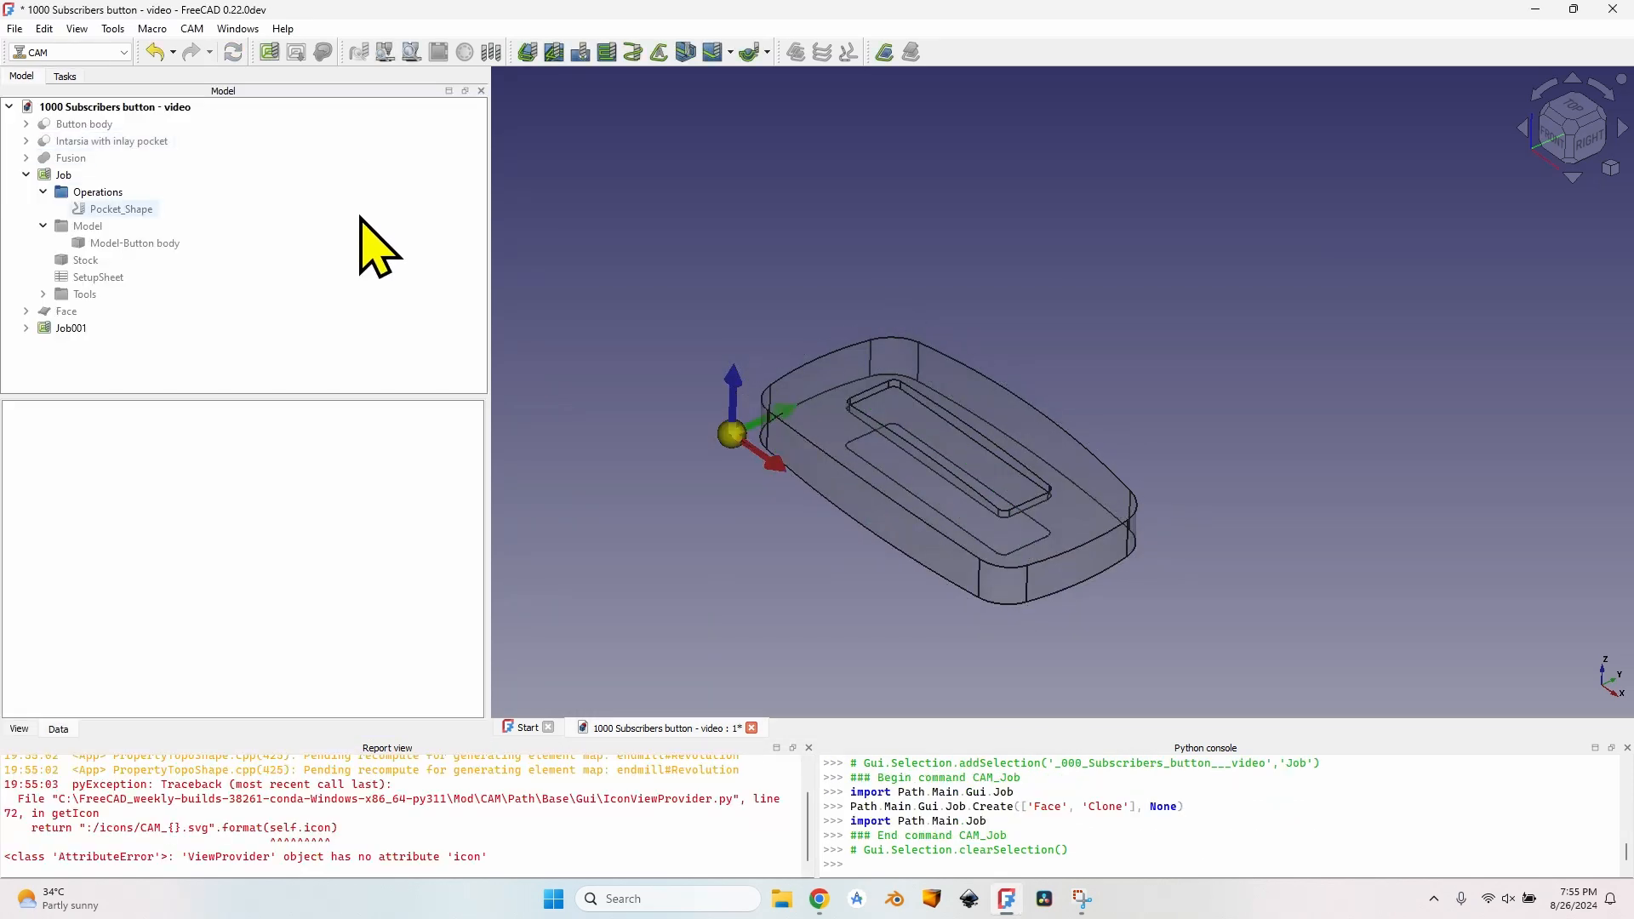
- Delete the button body clone from Job001's model group, keeping only Model-Face
{"action": "double_click", "coordinate": [51, 328]}
{"action": "left_click", "coordinate": [153, 362]}
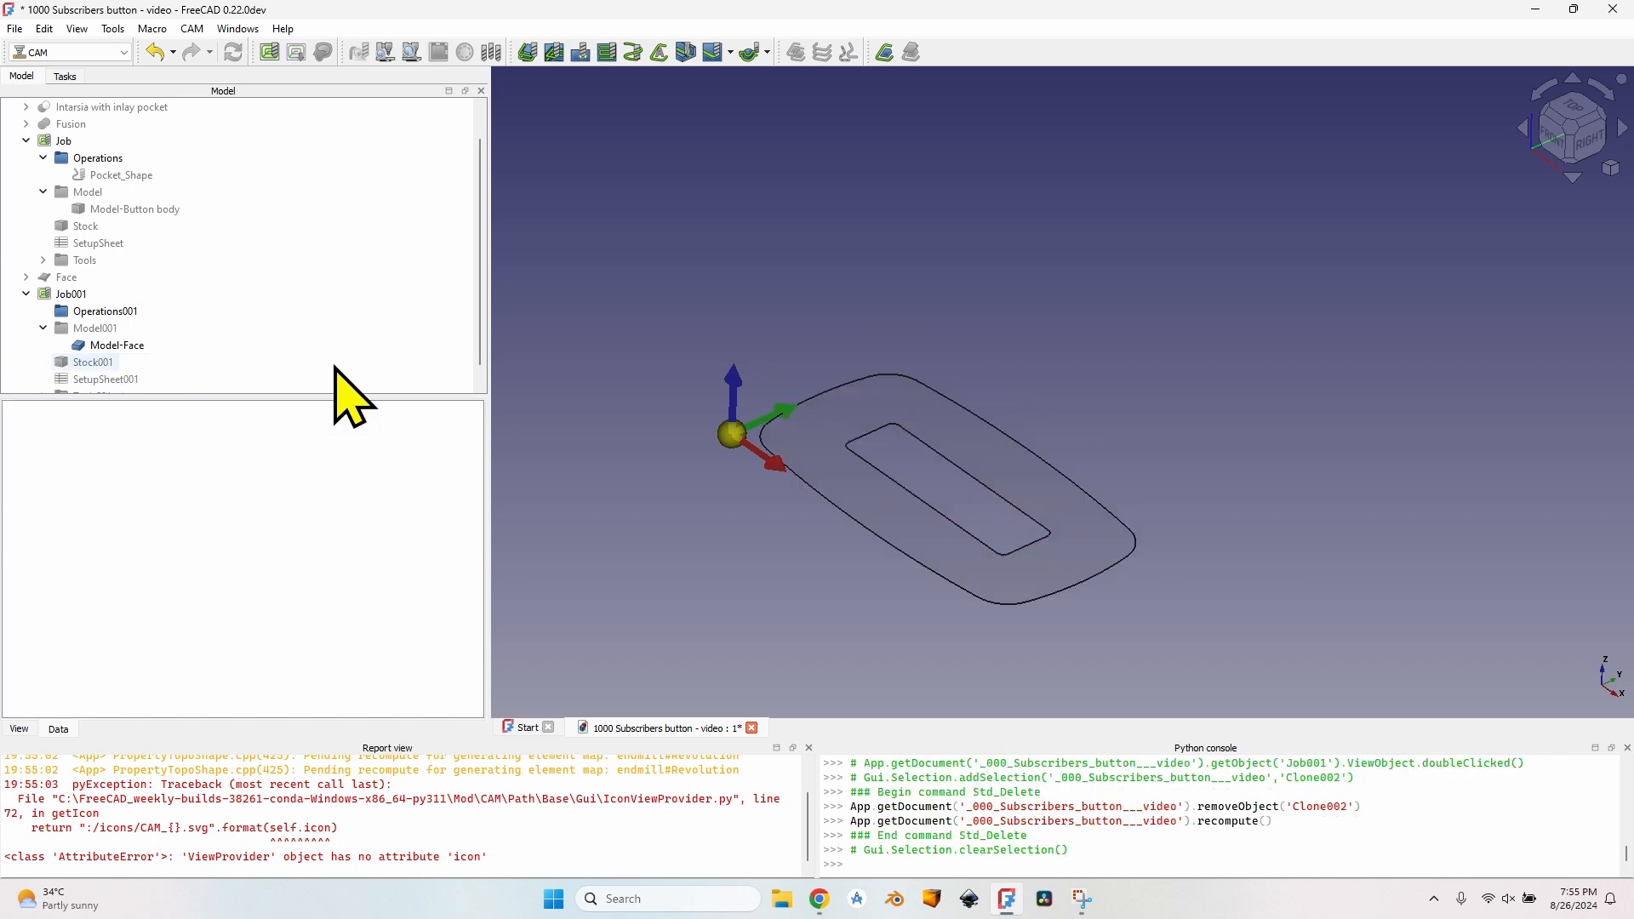
{"action": "scroll", "coordinate": [183, 311], "scroll_direction": "down", "scroll_amount": 1}
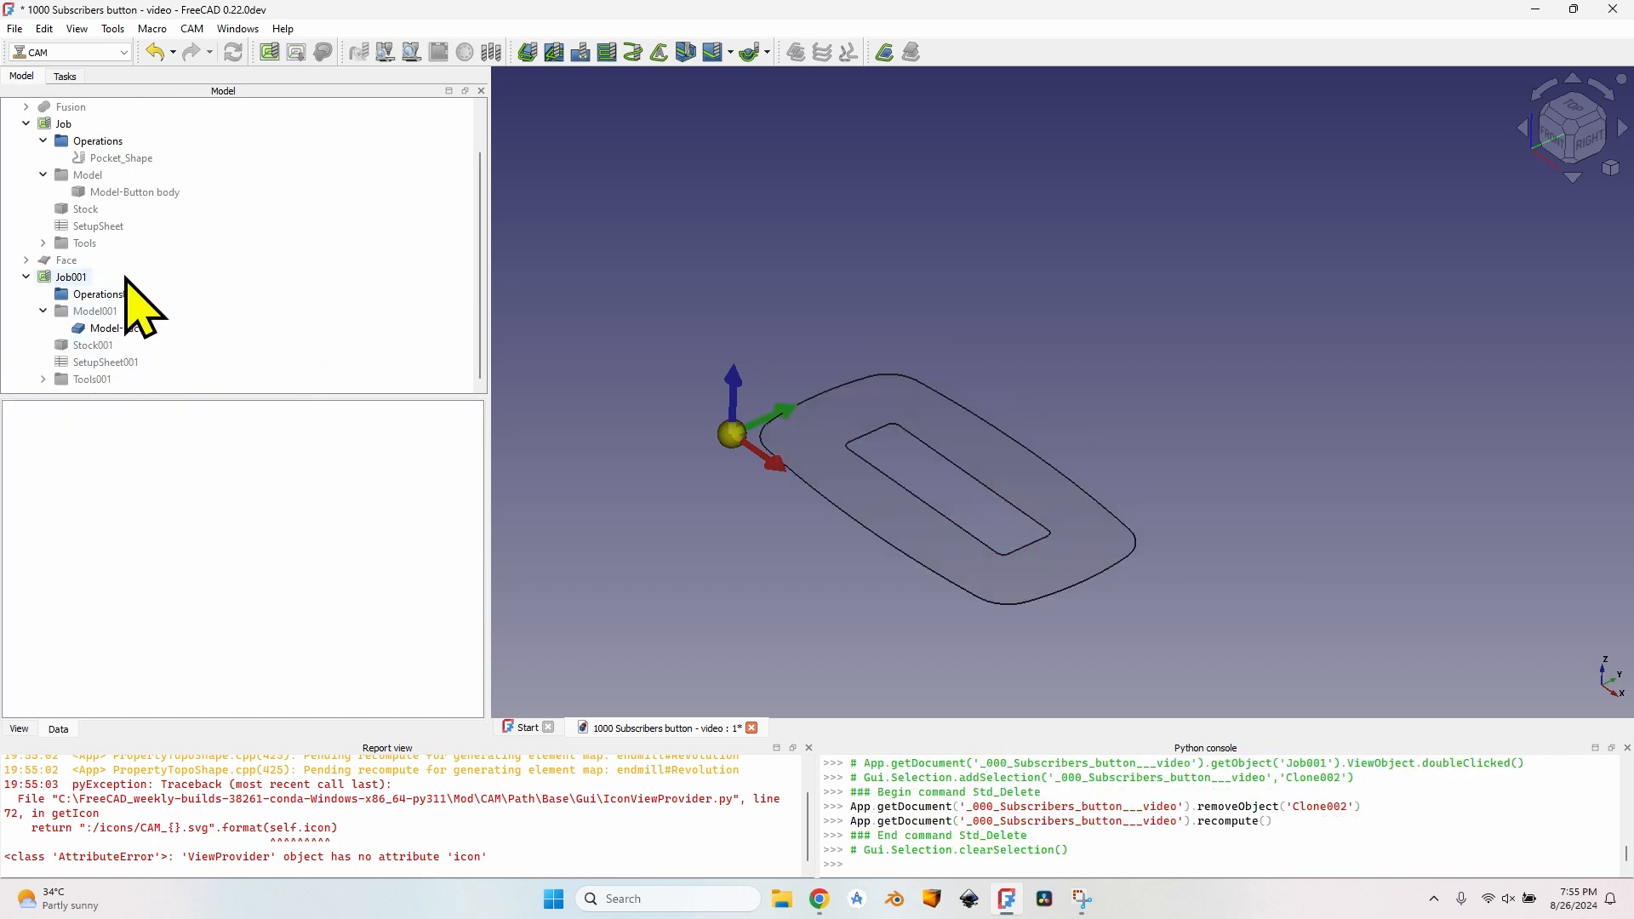
- Extend Job001's stock 1.00 mm in the positive Z direction from the model's bounding box
{"action": "left_click", "coordinate": [68, 277]}
{"action": "double_click", "coordinate": [68, 277]}
{"action": "scroll", "coordinate": [865, 547], "scroll_direction": "up", "scroll_amount": 4}
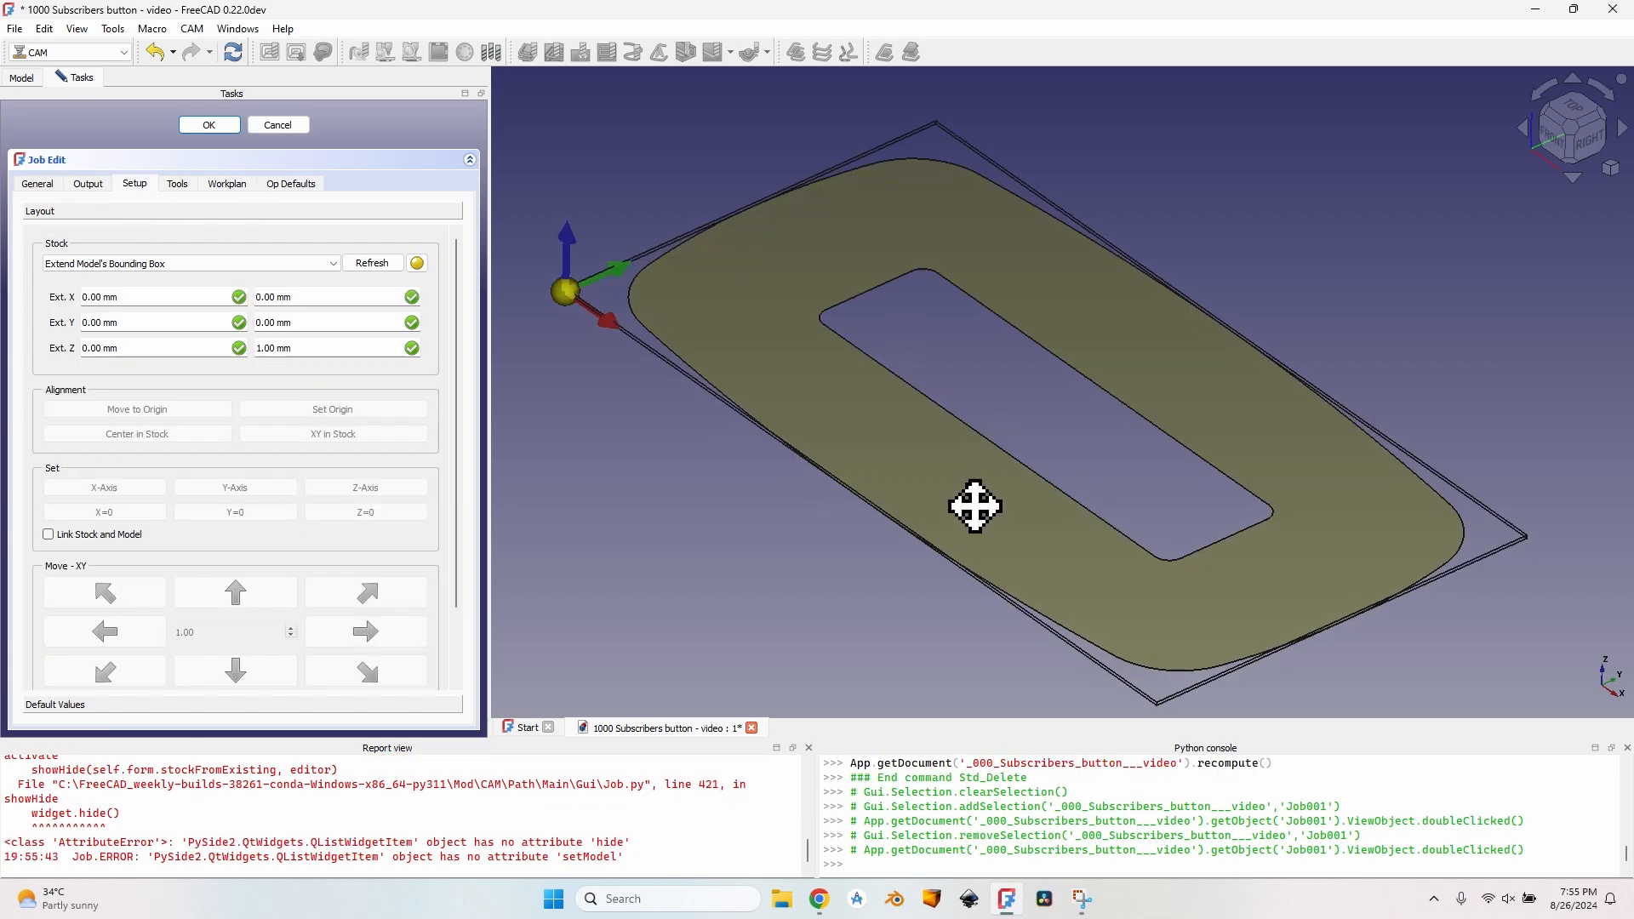
{"action": "middle_click_drag", "start_coordinate": [973, 504], "coordinate": [958, 460]}
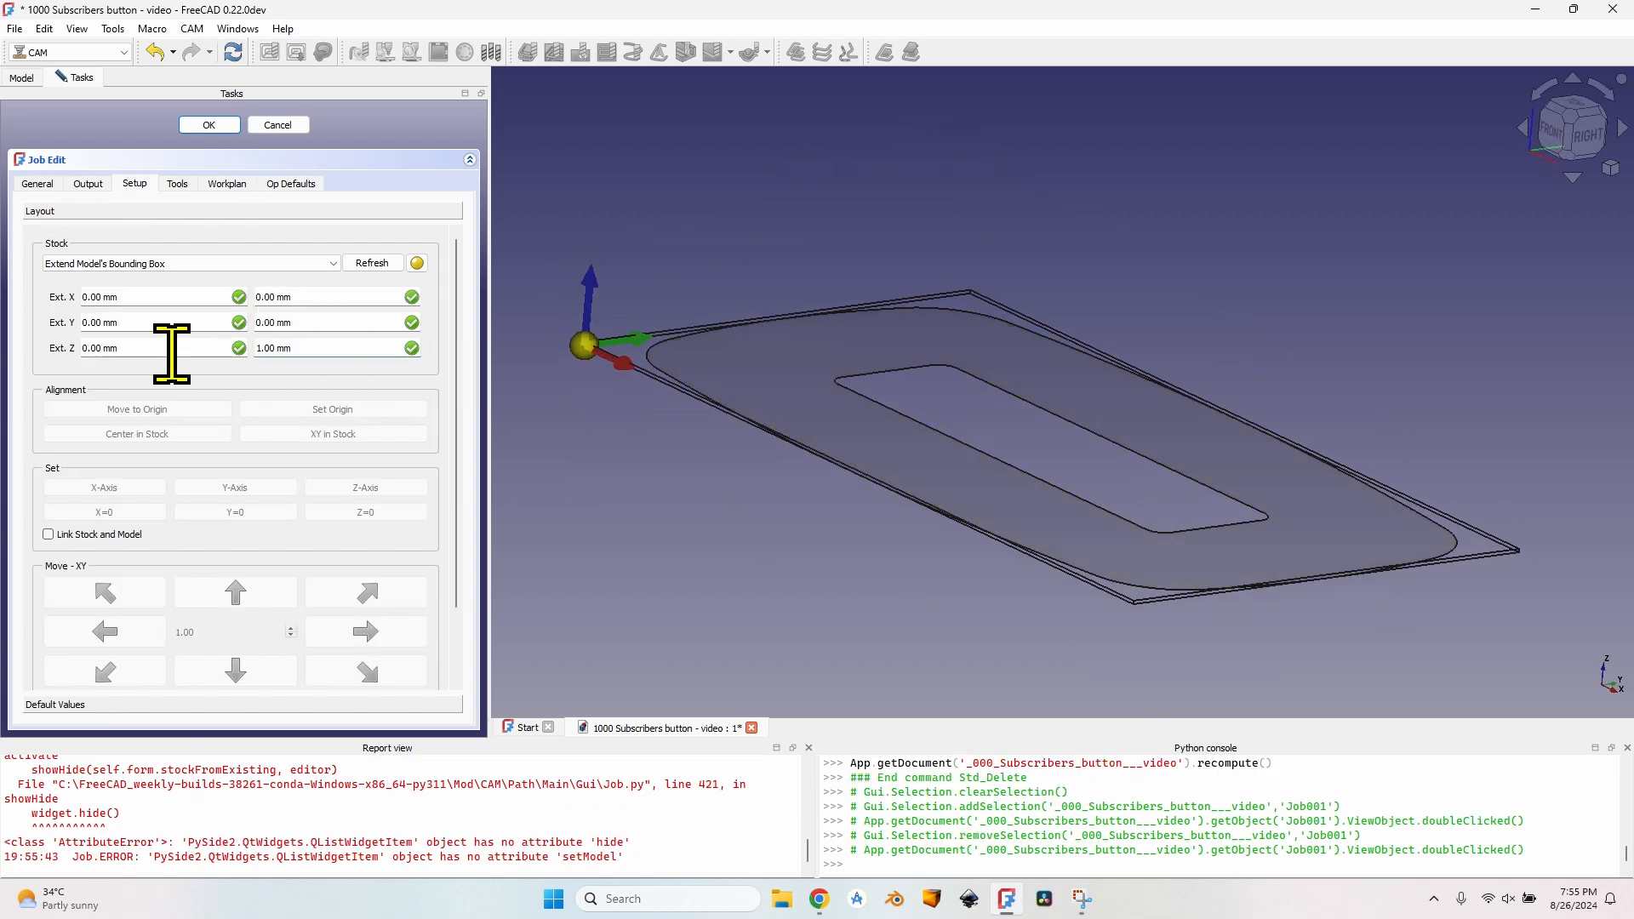
{"action": "left_click", "coordinate": [210, 123]}
{"action": "left_click", "coordinate": [209, 124]}
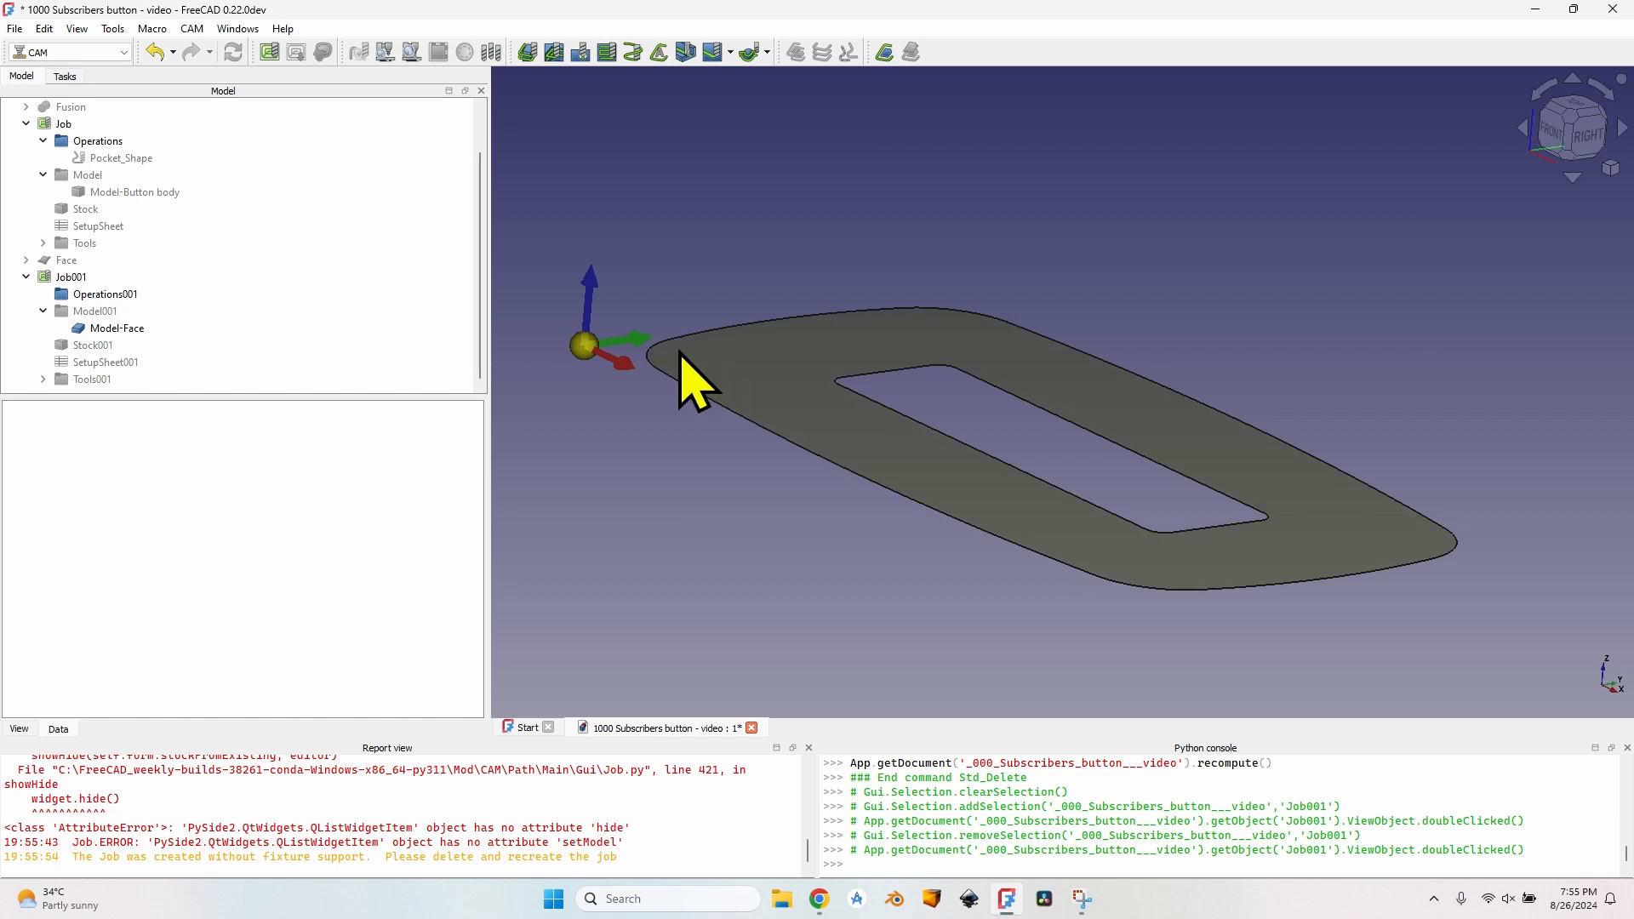
- Show Model-Button body to compare it with the flat face, and hide it again
{"action": "right_click", "coordinate": [357, 830]}
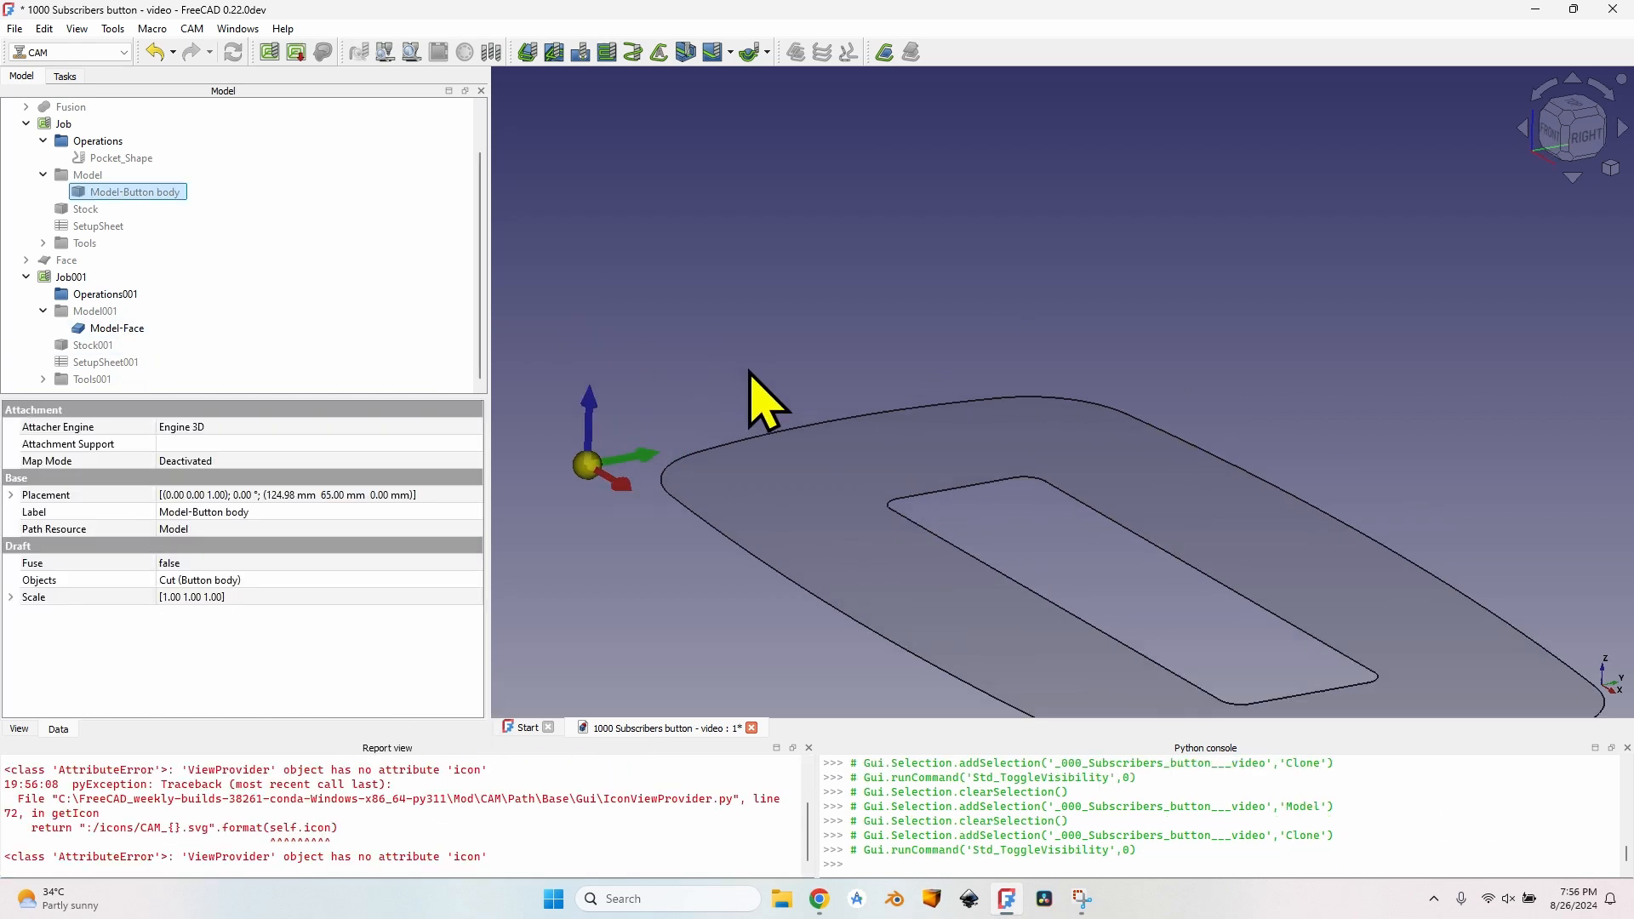
{"action": "scroll", "coordinate": [750, 373], "scroll_direction": "down", "scroll_amount": 2}
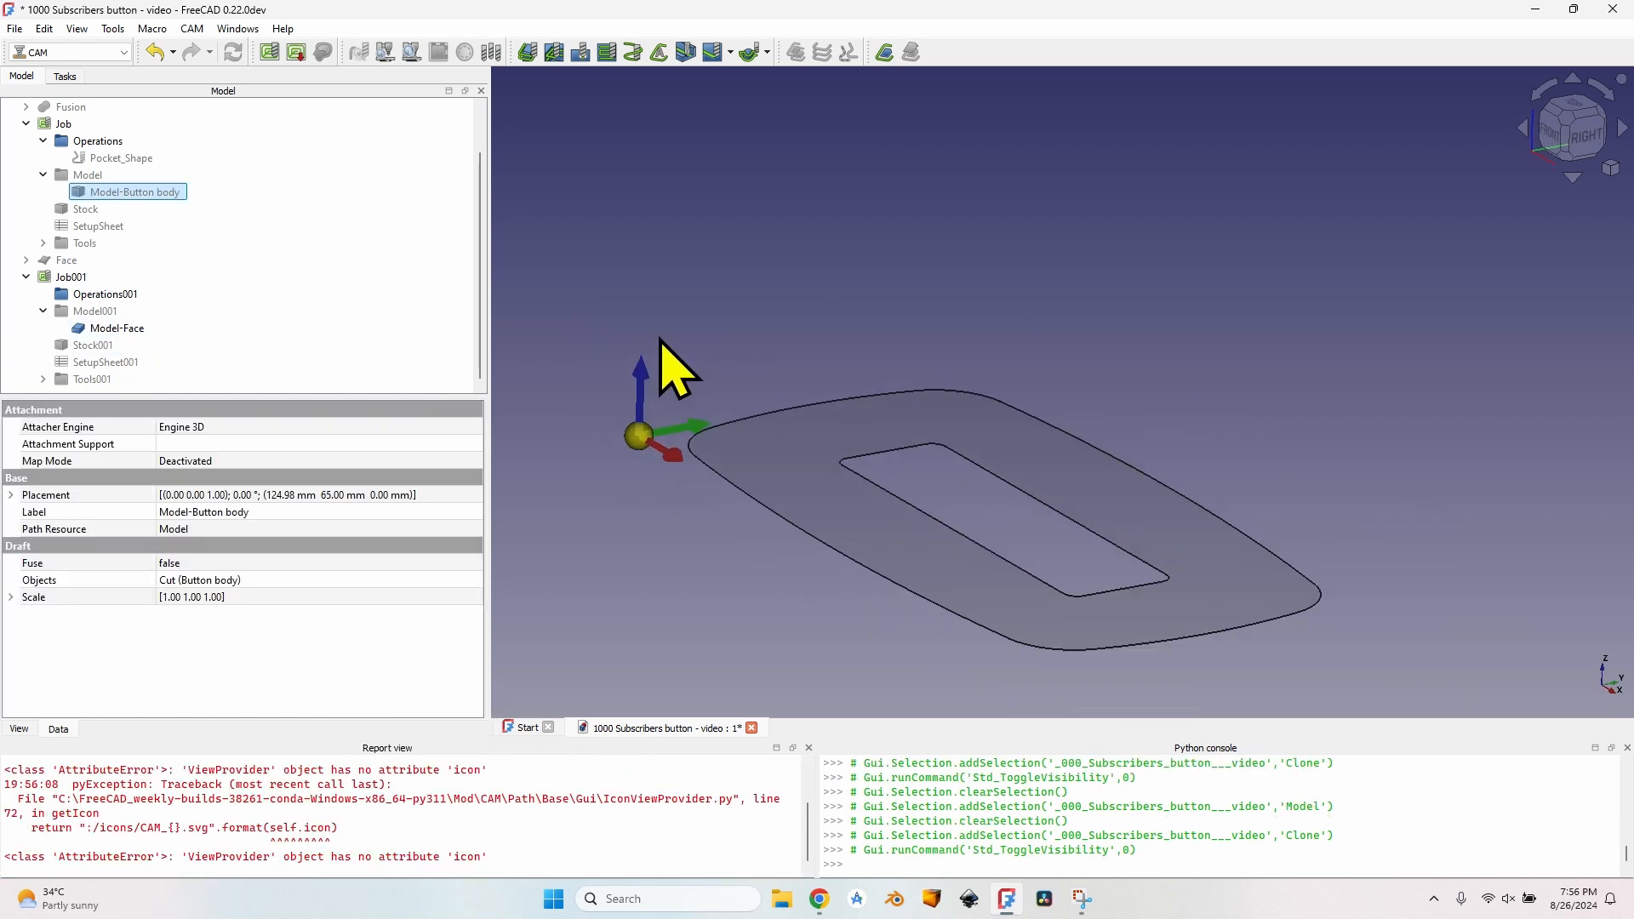
{"action": "left_click", "coordinate": [150, 183]}
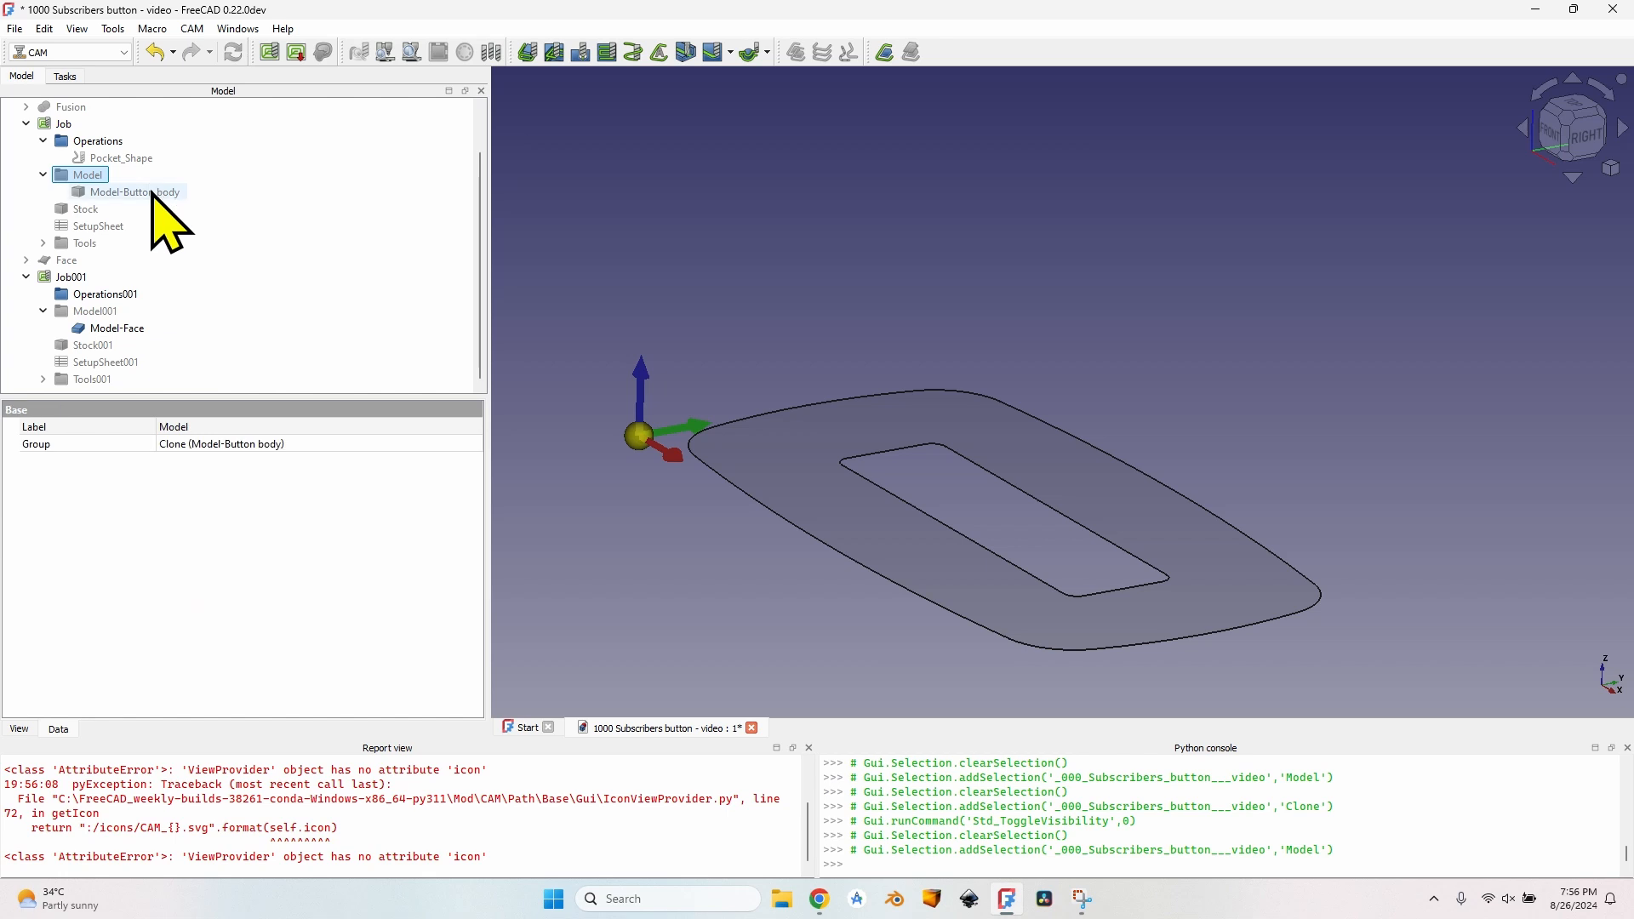
{"action": "left_click", "coordinate": [153, 192]}
{"action": "key", "text": "space"}
{"action": "left_click", "coordinate": [734, 272]}
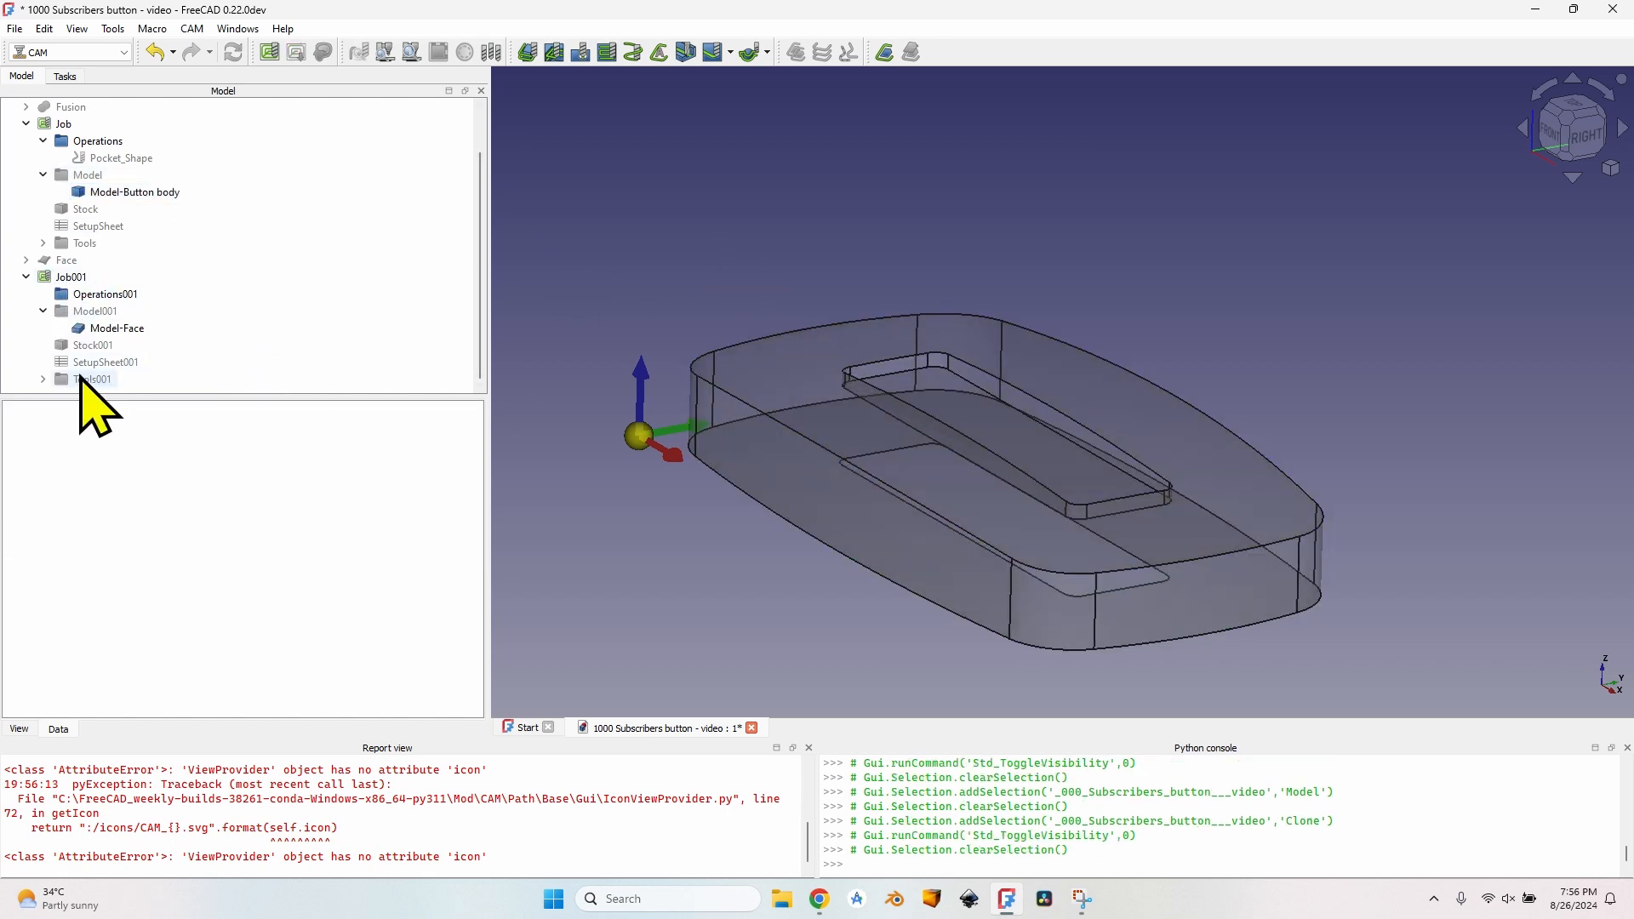
{"action": "left_click", "coordinate": [136, 191]}
{"action": "key", "text": "space"}
- Create a Pocket Shape operation on Model-Face with the ZigZagOffset pattern and a 0° angle
{"action": "left_click", "coordinate": [707, 439]}
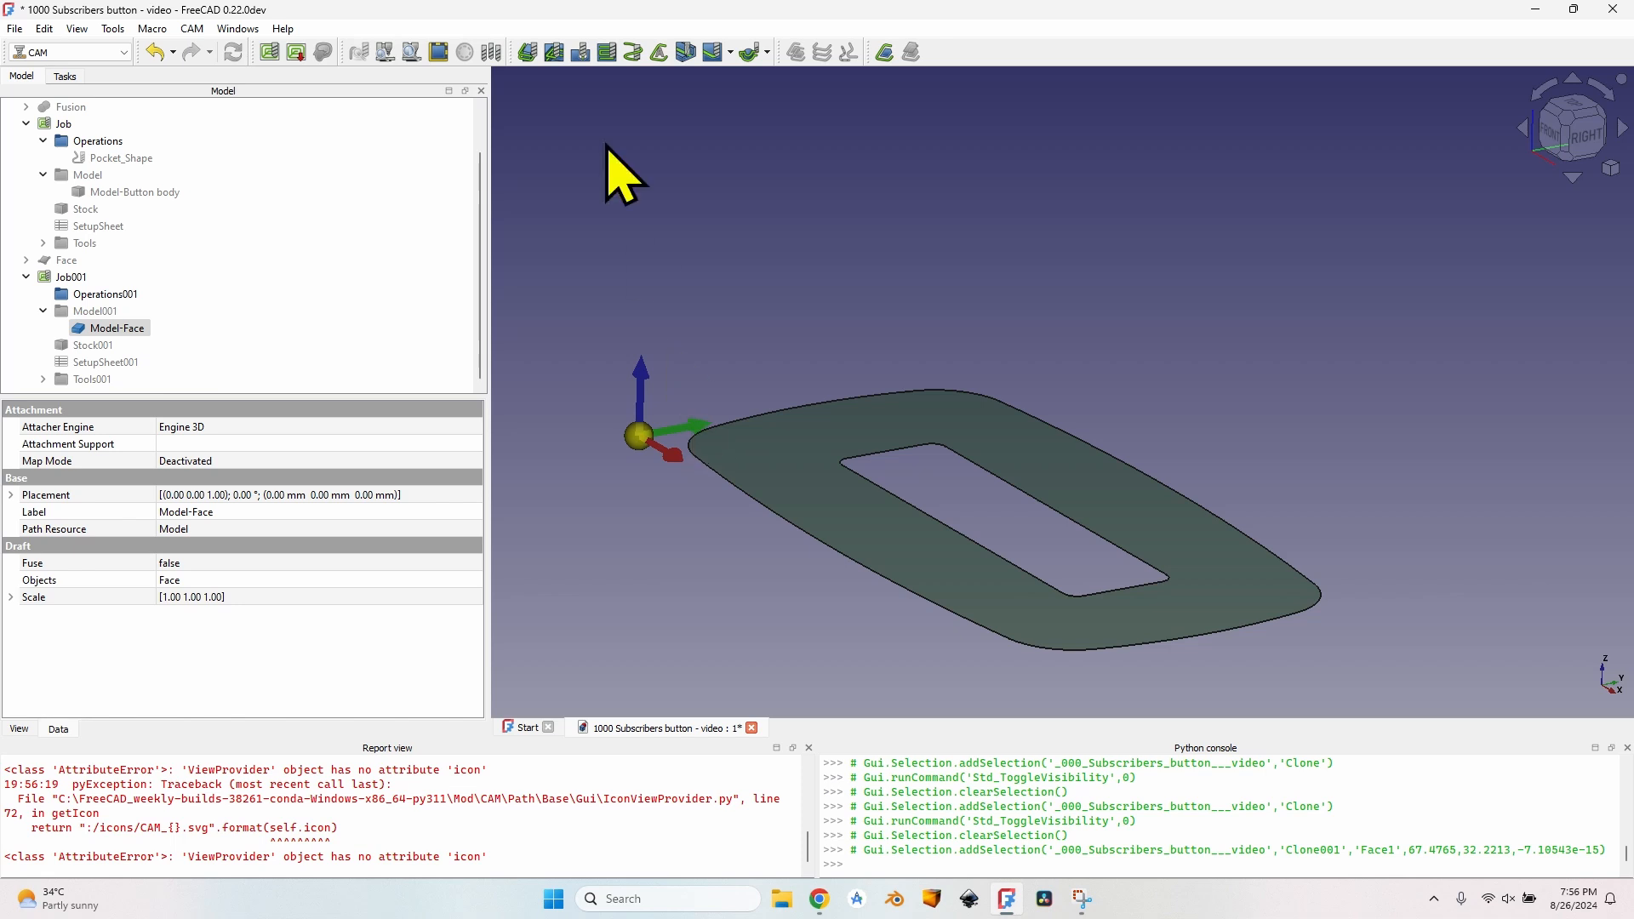
{"action": "left_click", "coordinate": [556, 53]}
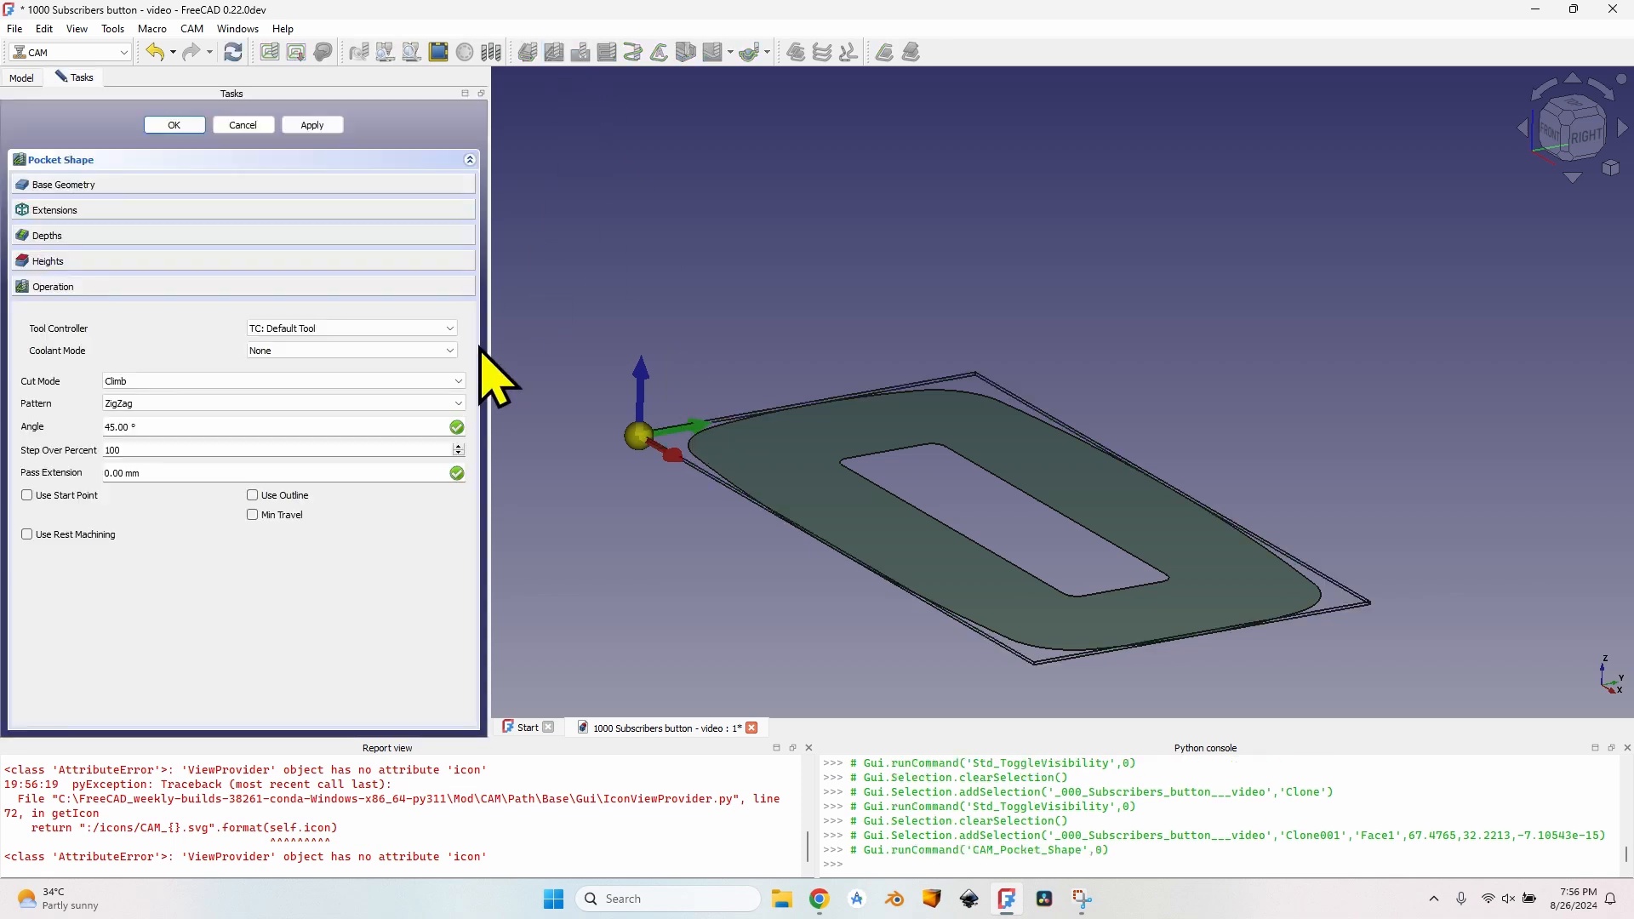
{"action": "left_click", "coordinate": [166, 403]}
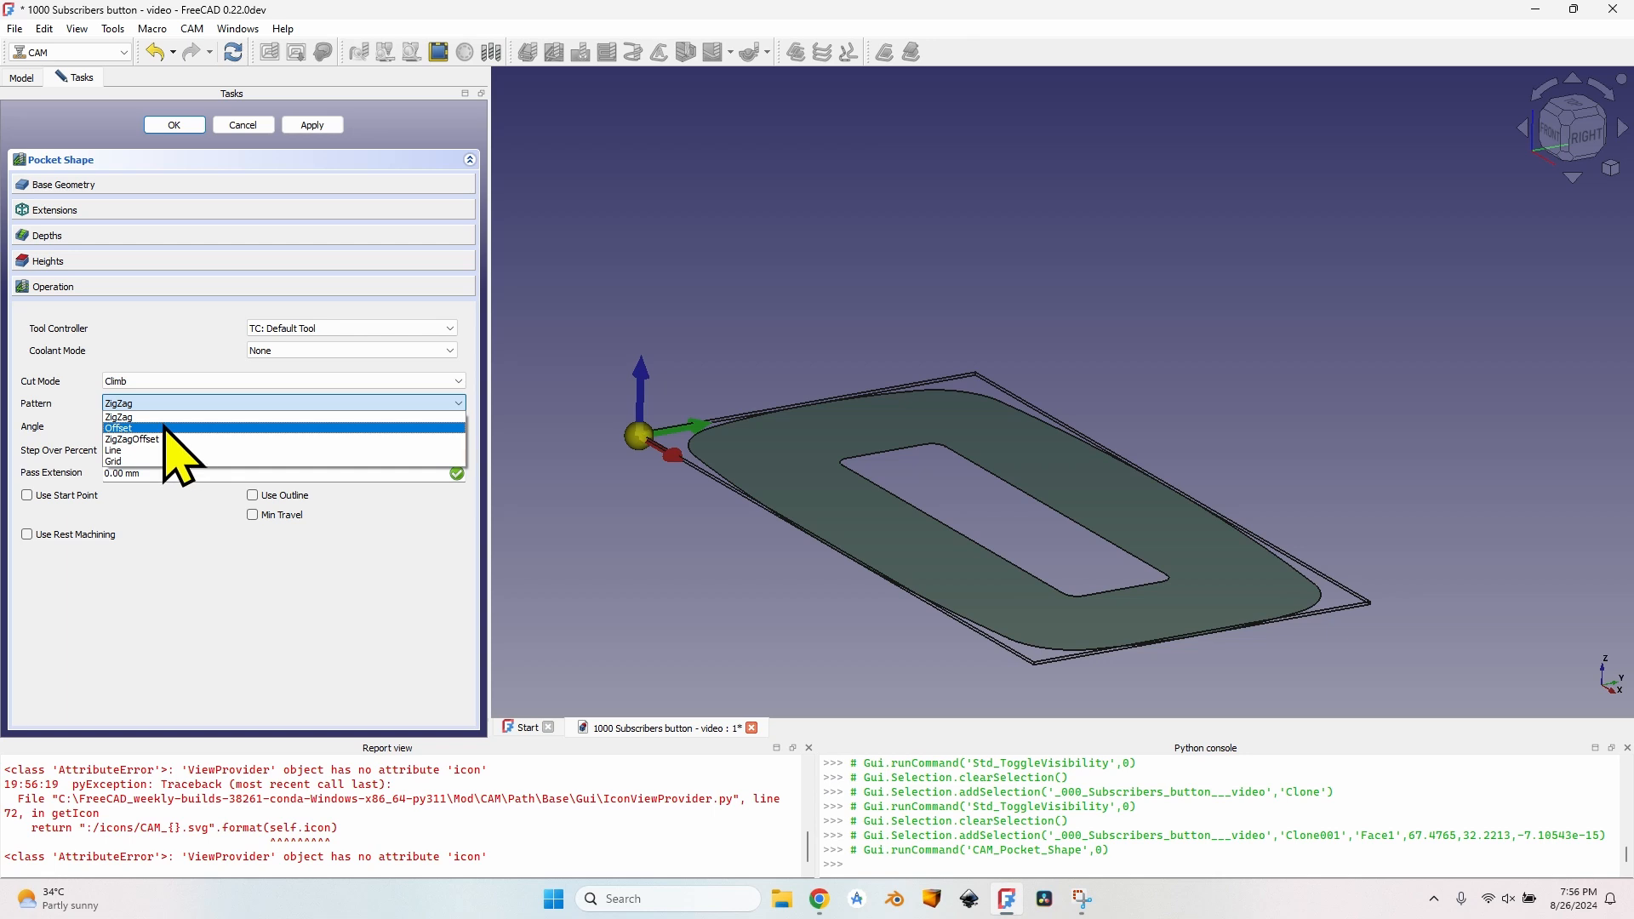
{"action": "left_click", "coordinate": [164, 427]}
{"action": "left_click", "coordinate": [174, 403]}
{"action": "left_click", "coordinate": [164, 439]}
{"action": "left_click_drag", "start_coordinate": [115, 427], "coordinate": [70, 430]}
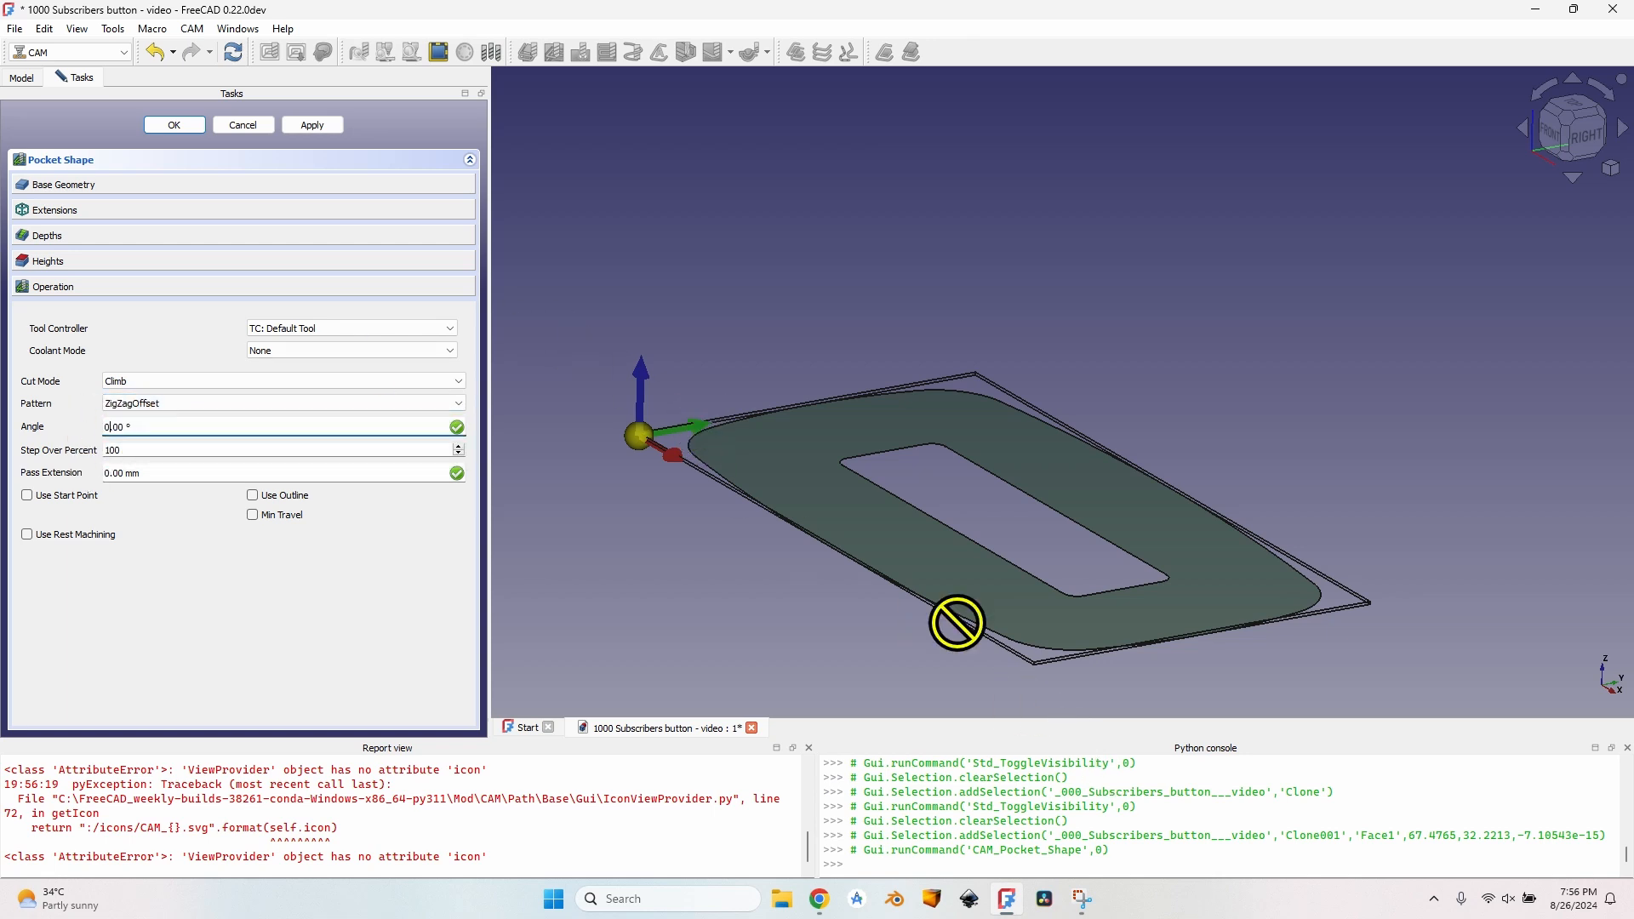
{"action": "left_click", "coordinate": [337, 329]}
{"action": "left_click", "coordinate": [189, 124]}
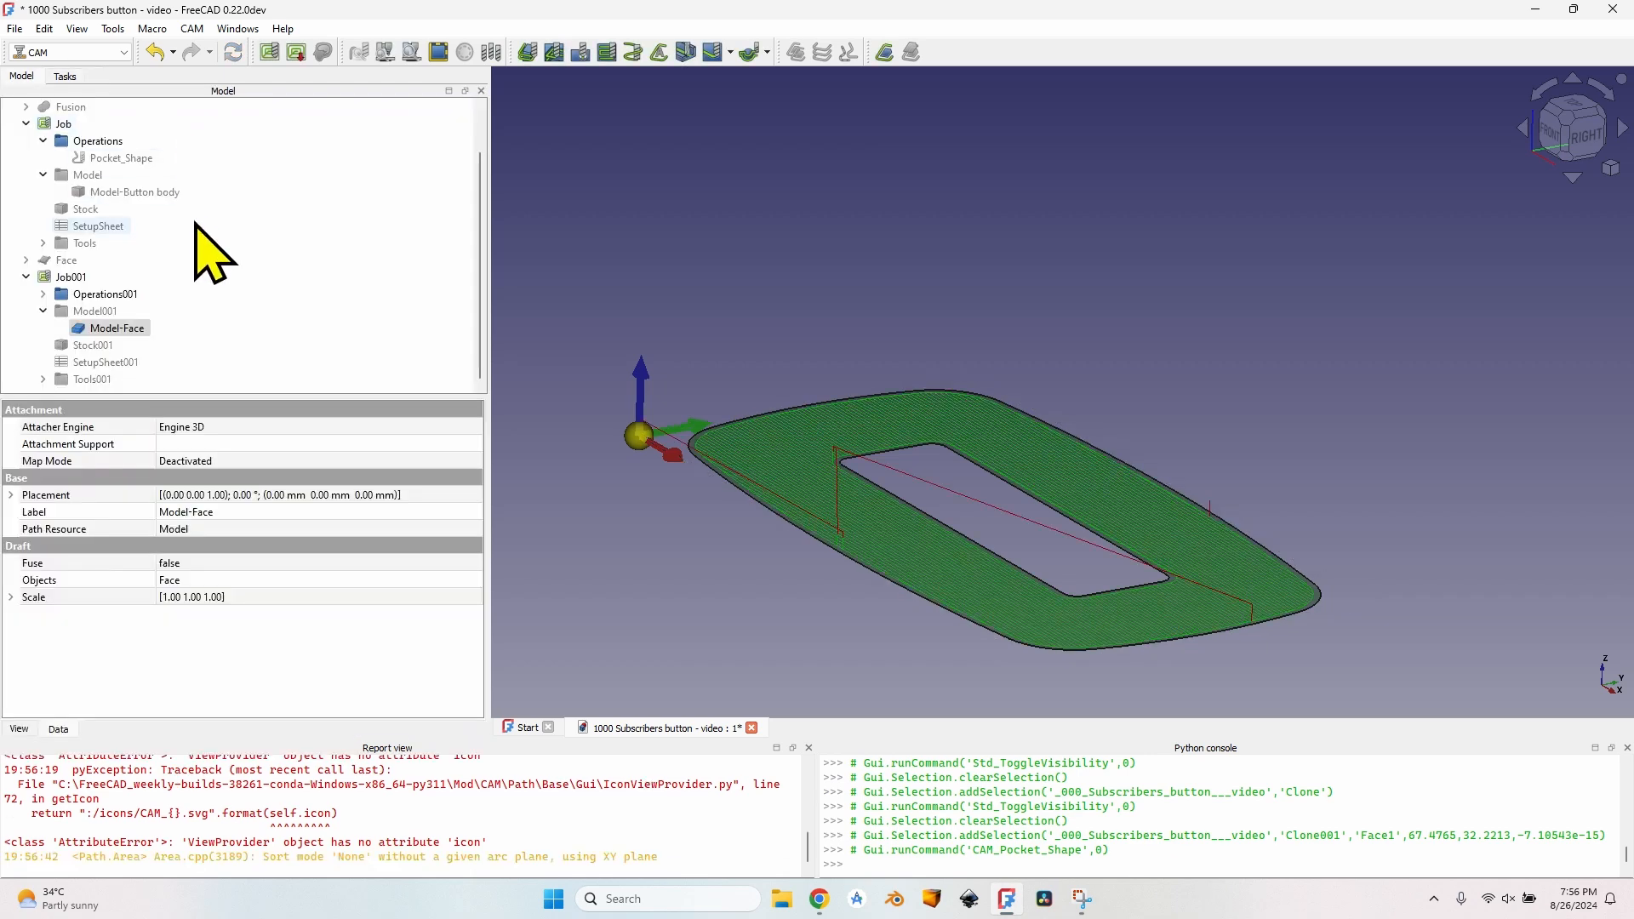
- Add the 1mm ballend tool to Job001 with horizontal and vertical feeds of 3500 and a spindle speed of 18500
{"action": "left_click", "coordinate": [63, 276]}
{"action": "double_click", "coordinate": [63, 276]}
{"action": "left_click", "coordinate": [176, 171]}
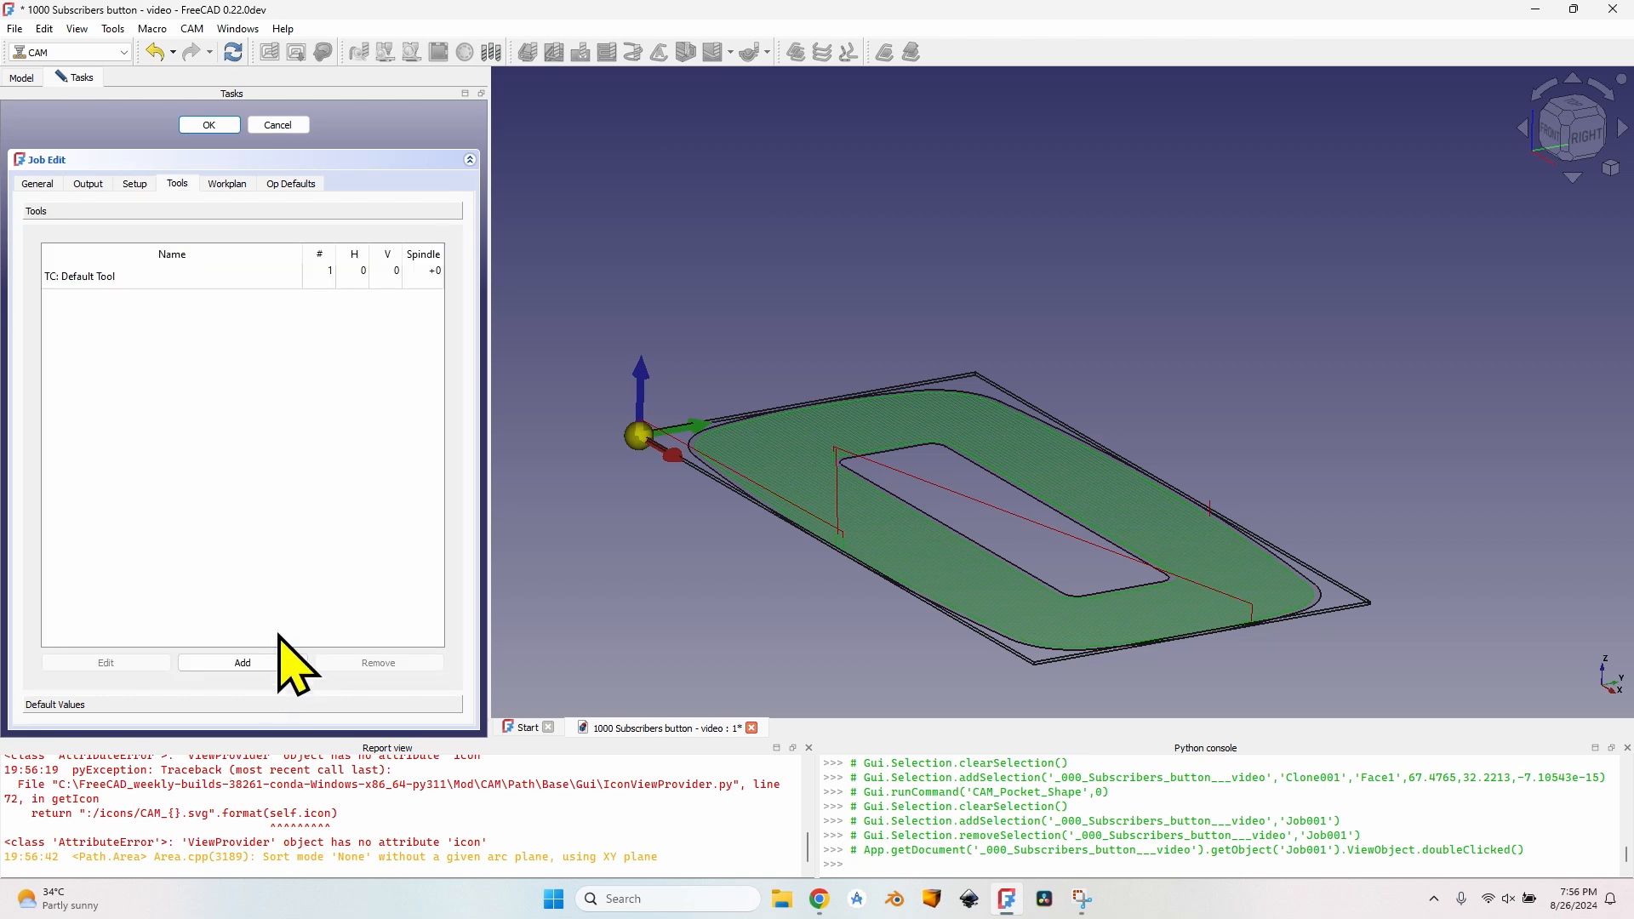
{"action": "left_click", "coordinate": [241, 660]}
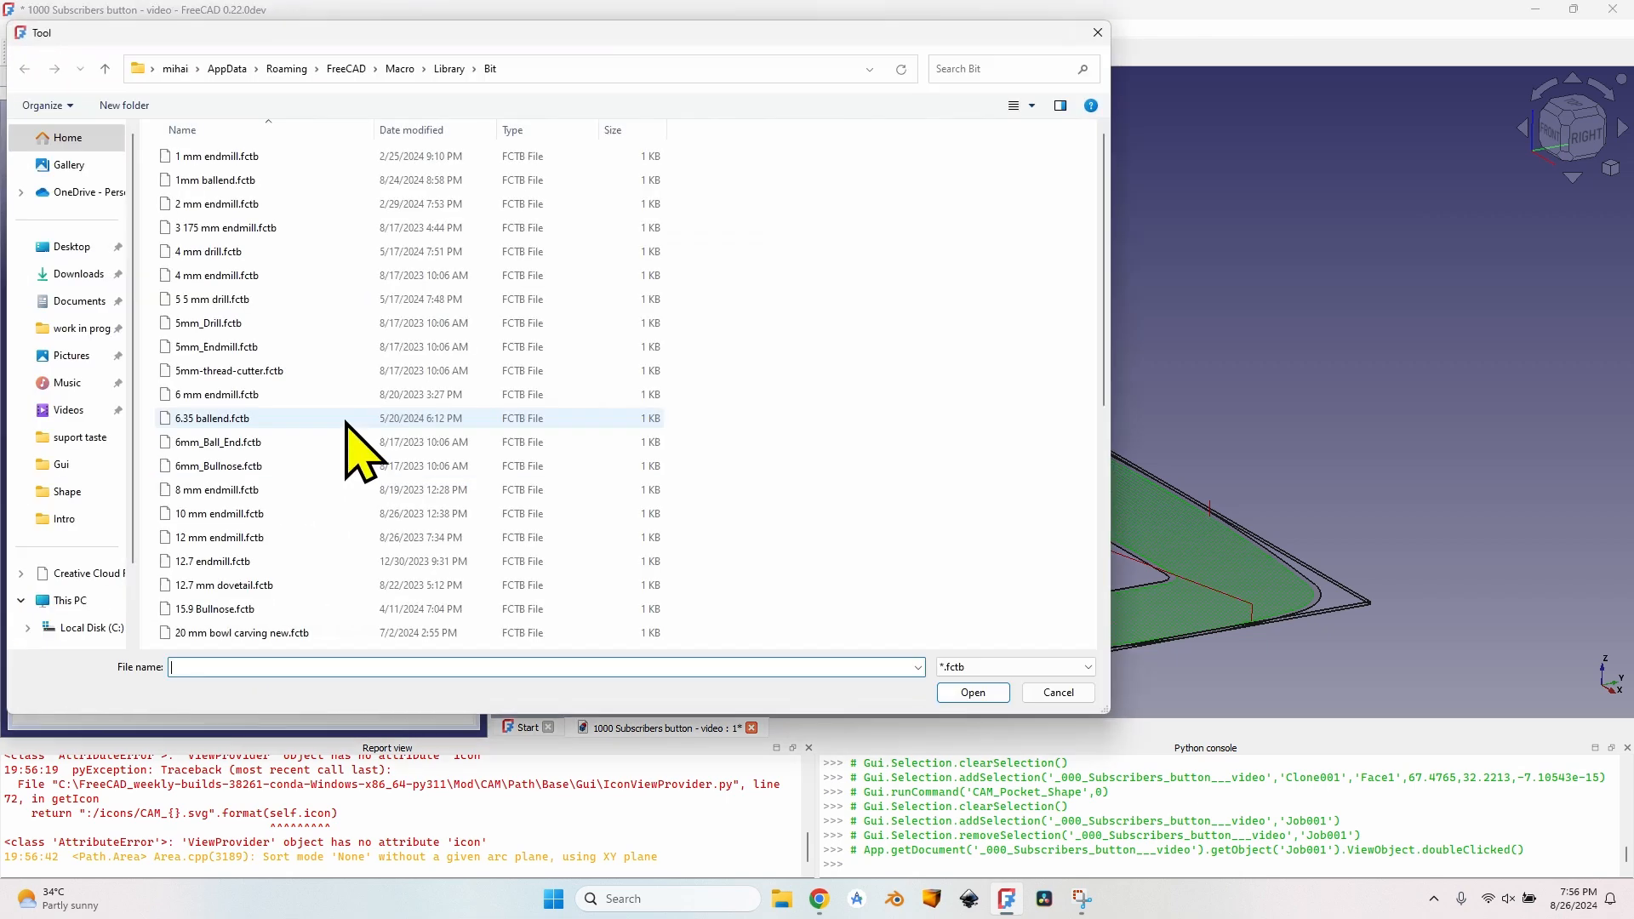
{"action": "double_click", "coordinate": [251, 179]}
{"action": "double_click", "coordinate": [360, 274]}
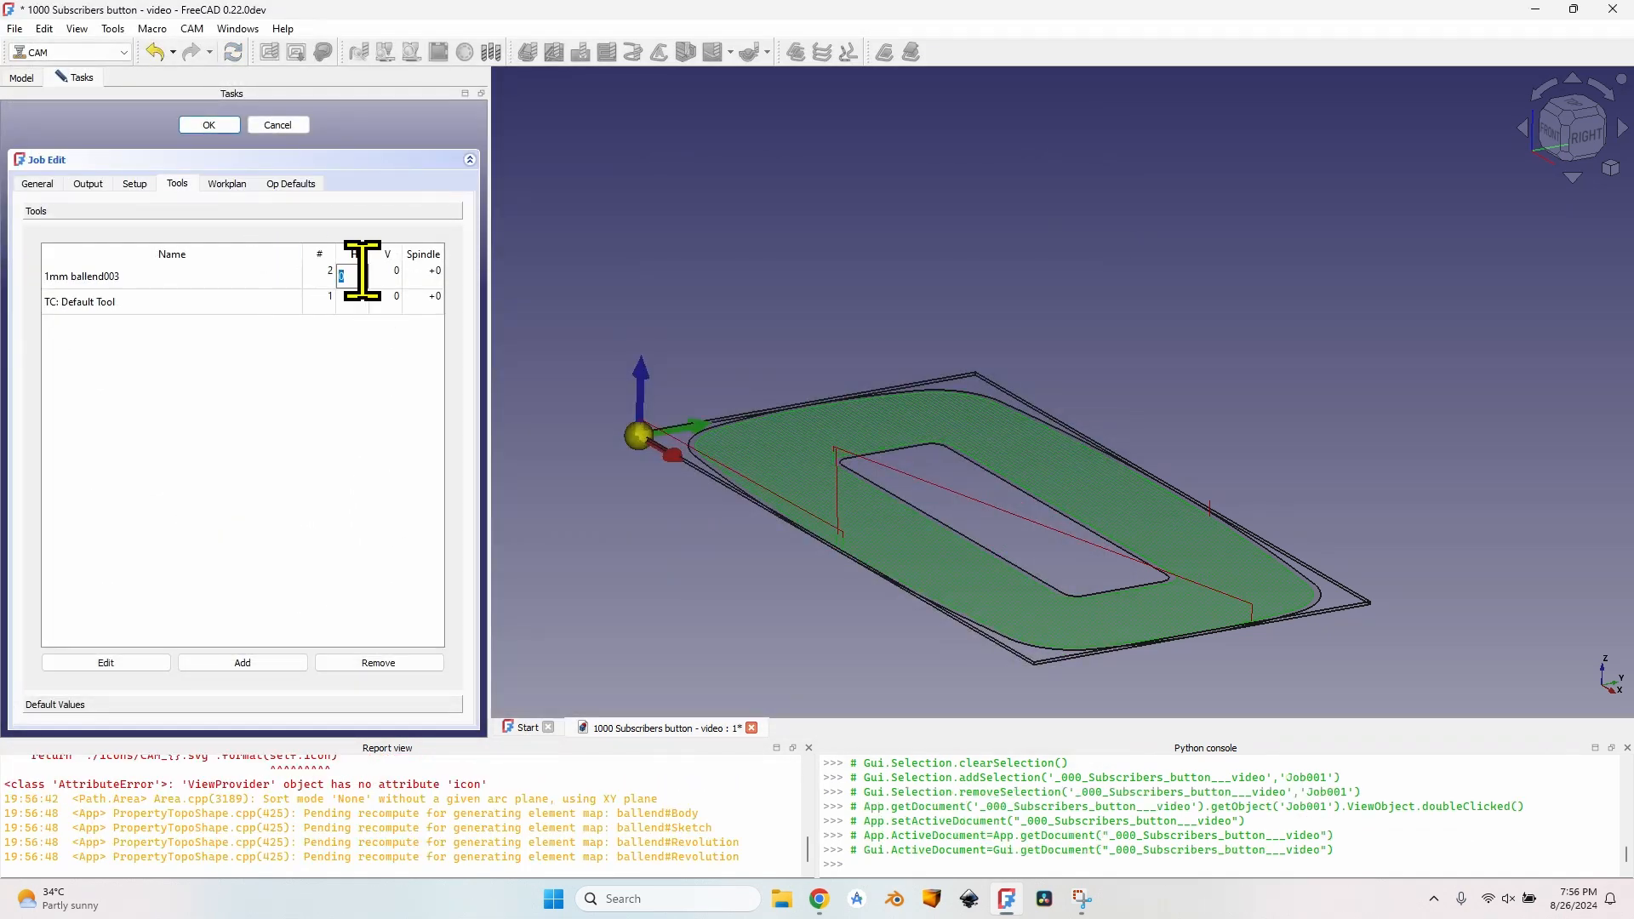
{"action": "key", "text": "Tab"}
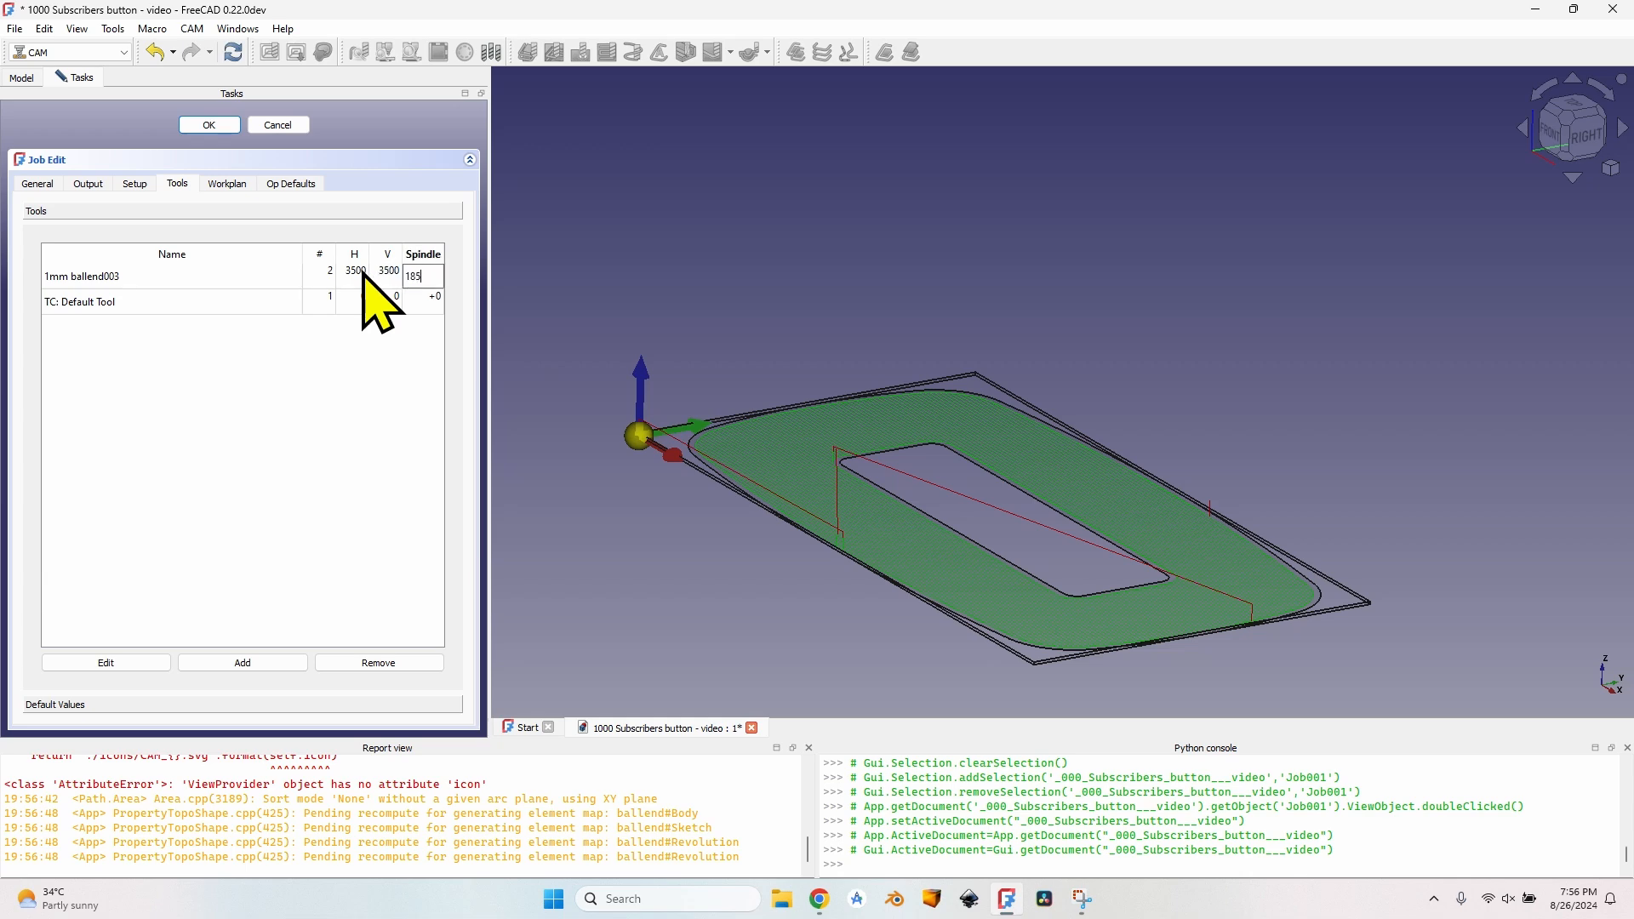
{"action": "key", "text": "Tab"}
{"action": "left_click", "coordinate": [209, 125]}
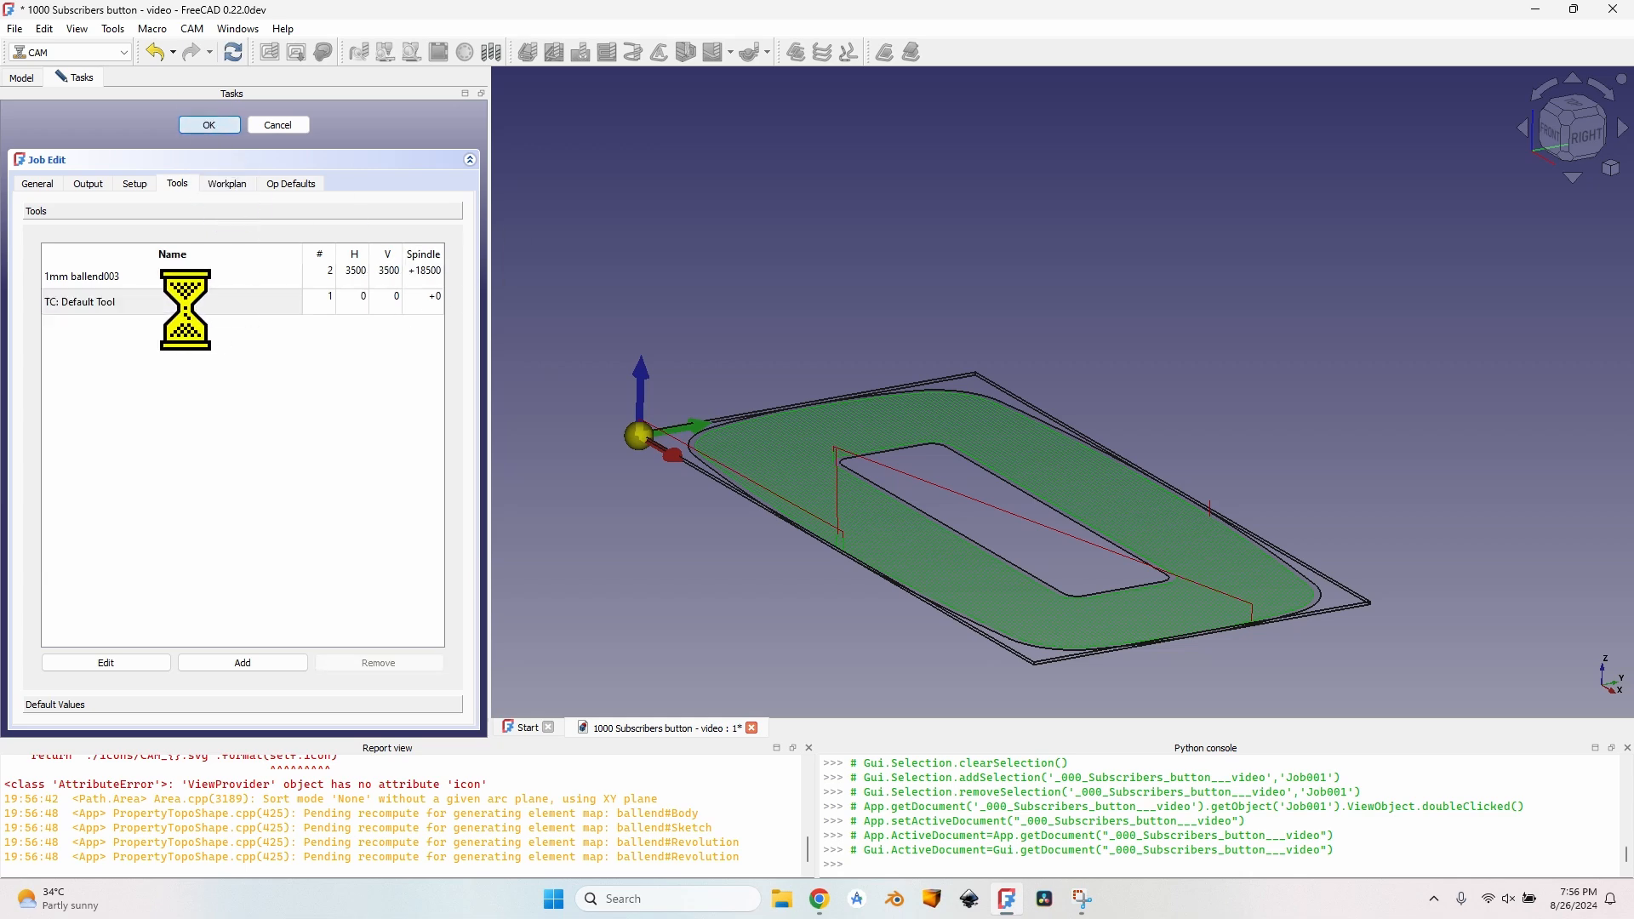
- Assign the 1mm ballend003 tool controller to Pocket_Shape001 and inspect the recalculated toolpath
{"action": "left_click", "coordinate": [44, 346]}
{"action": "scroll", "coordinate": [120, 362], "scroll_direction": "down", "scroll_amount": 1}
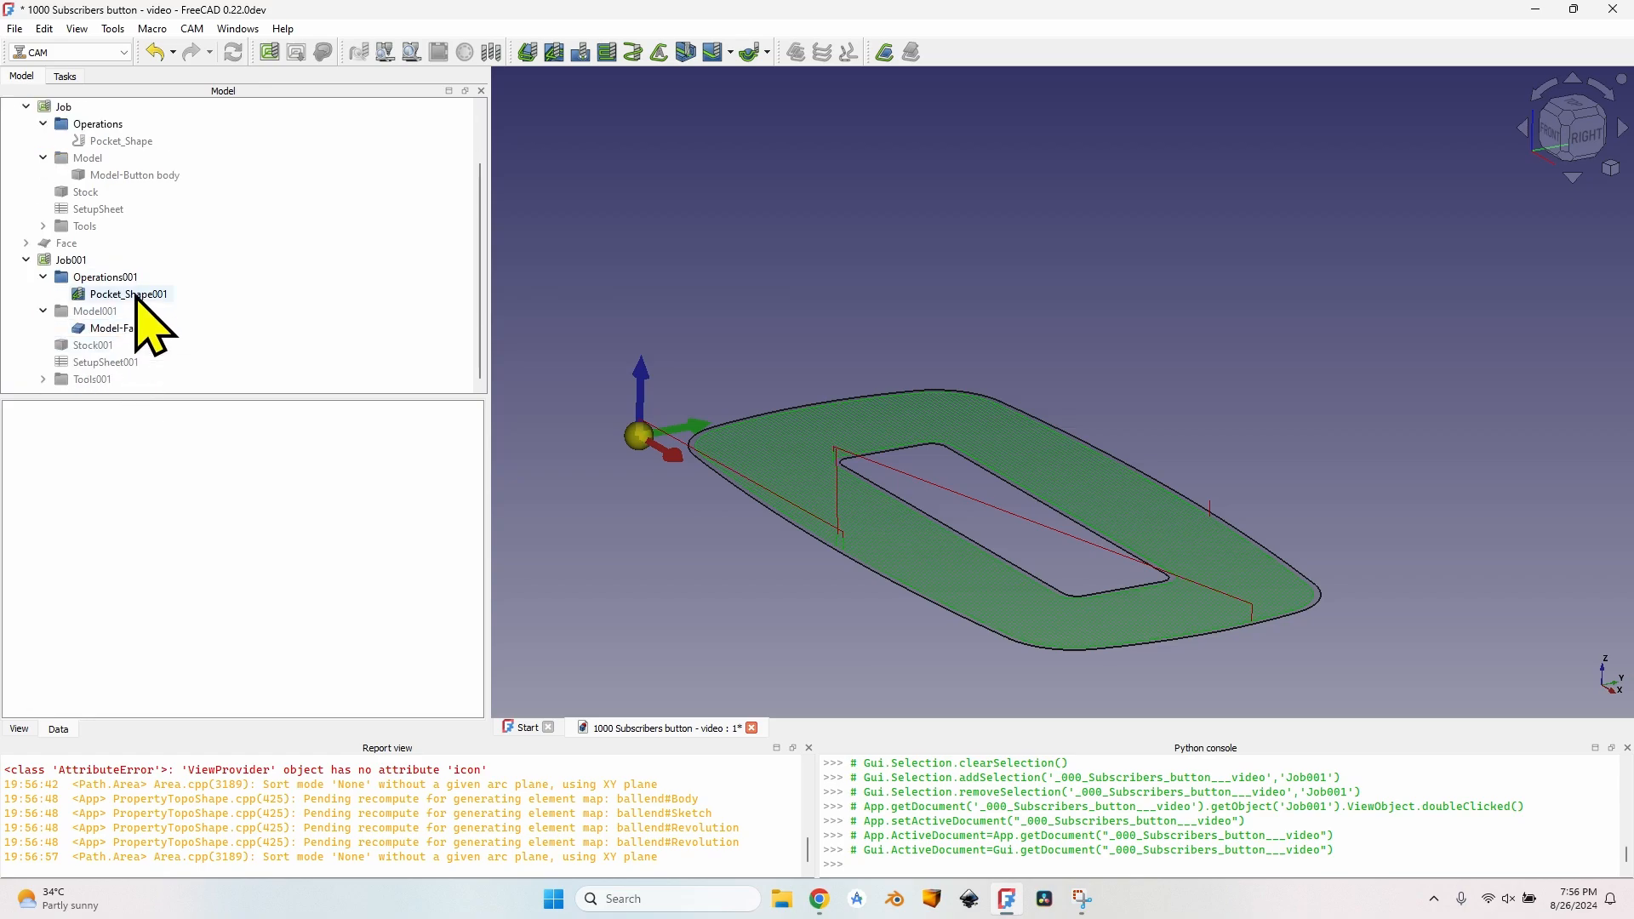
{"action": "left_click", "coordinate": [136, 296]}
{"action": "double_click", "coordinate": [136, 295]}
{"action": "left_click", "coordinate": [322, 330]}
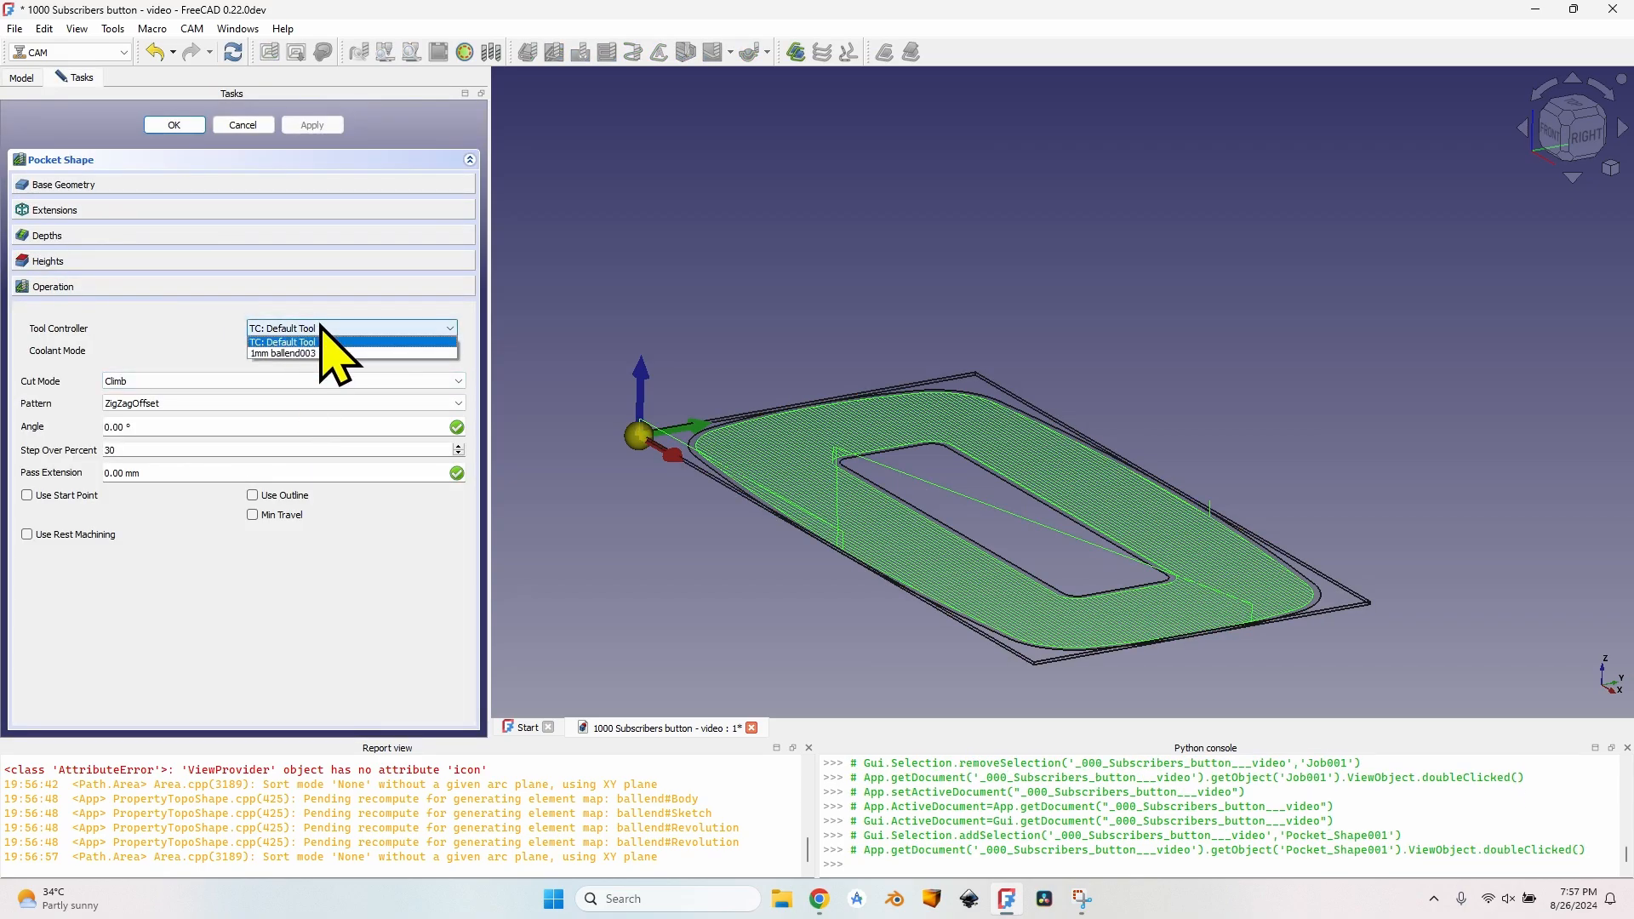
{"action": "left_click", "coordinate": [311, 353]}
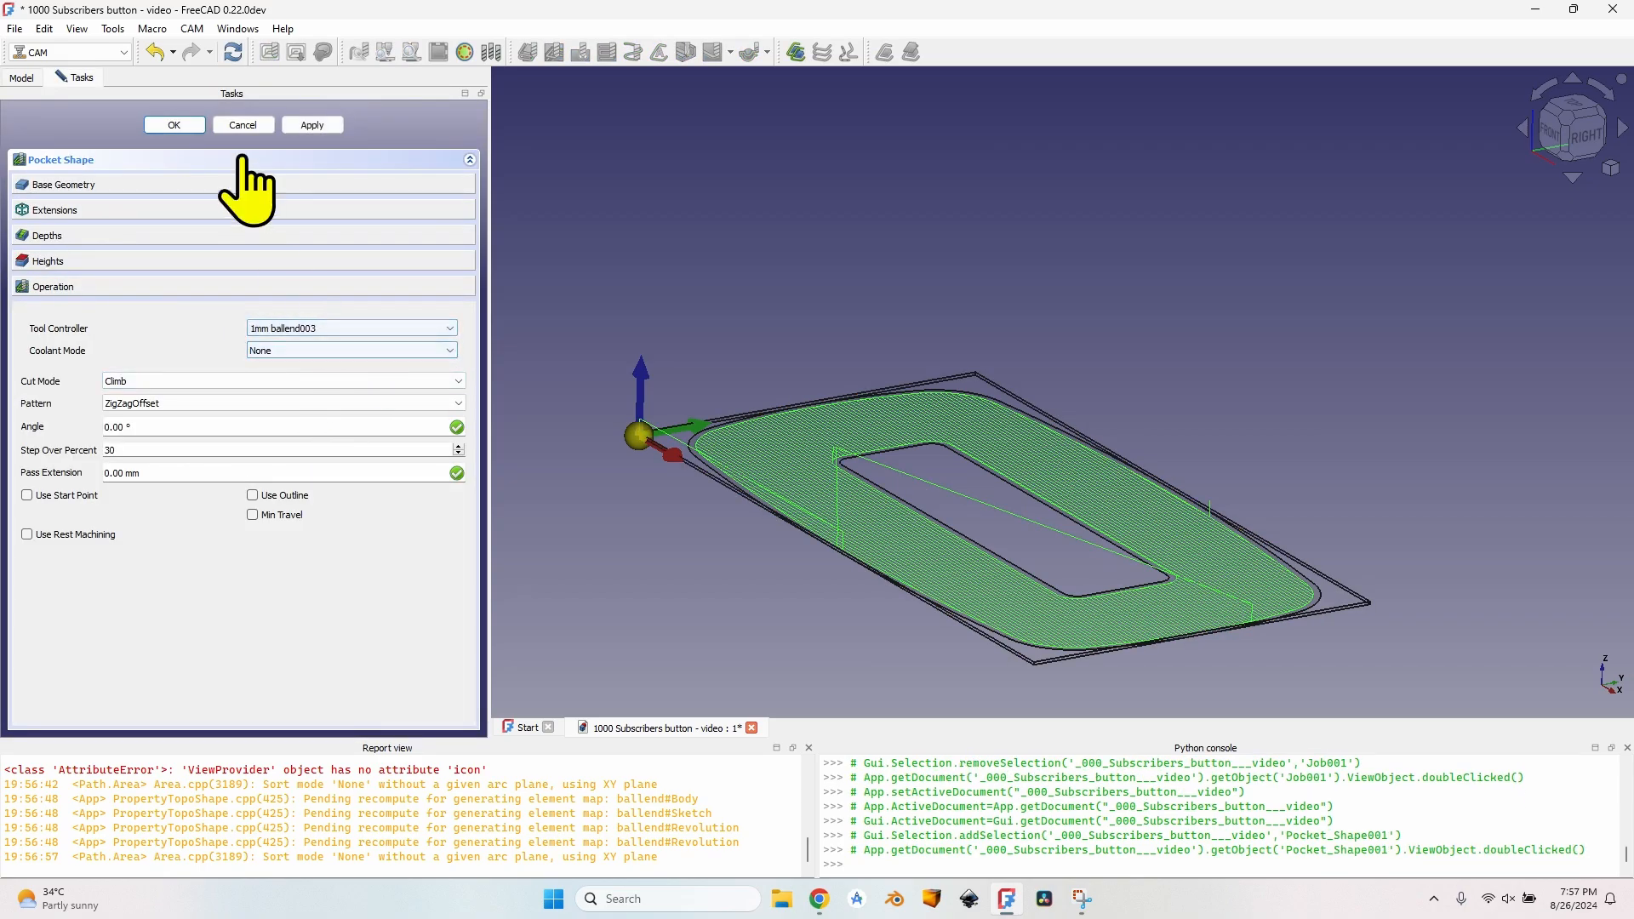
{"action": "scroll", "coordinate": [718, 441], "scroll_direction": "up", "scroll_amount": 5}
{"action": "middle_click_drag", "start_coordinate": [834, 402], "coordinate": [821, 485]}
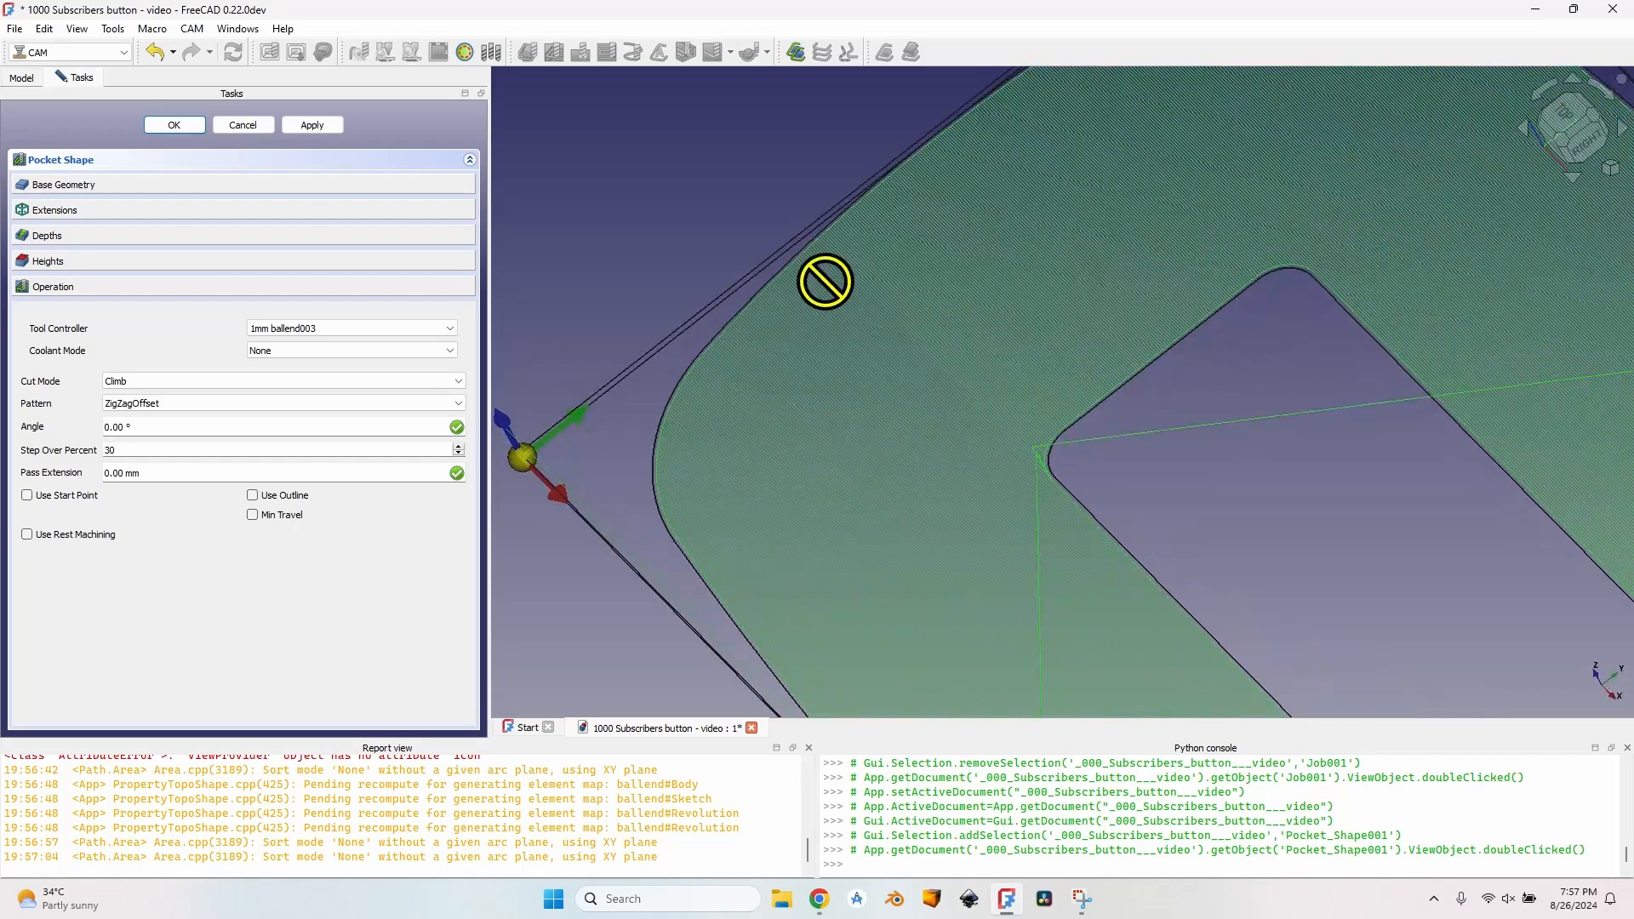
{"action": "scroll", "coordinate": [825, 282], "scroll_direction": "down", "scroll_amount": 5}
{"action": "middle_click_drag", "start_coordinate": [991, 516], "coordinate": [886, 485]}
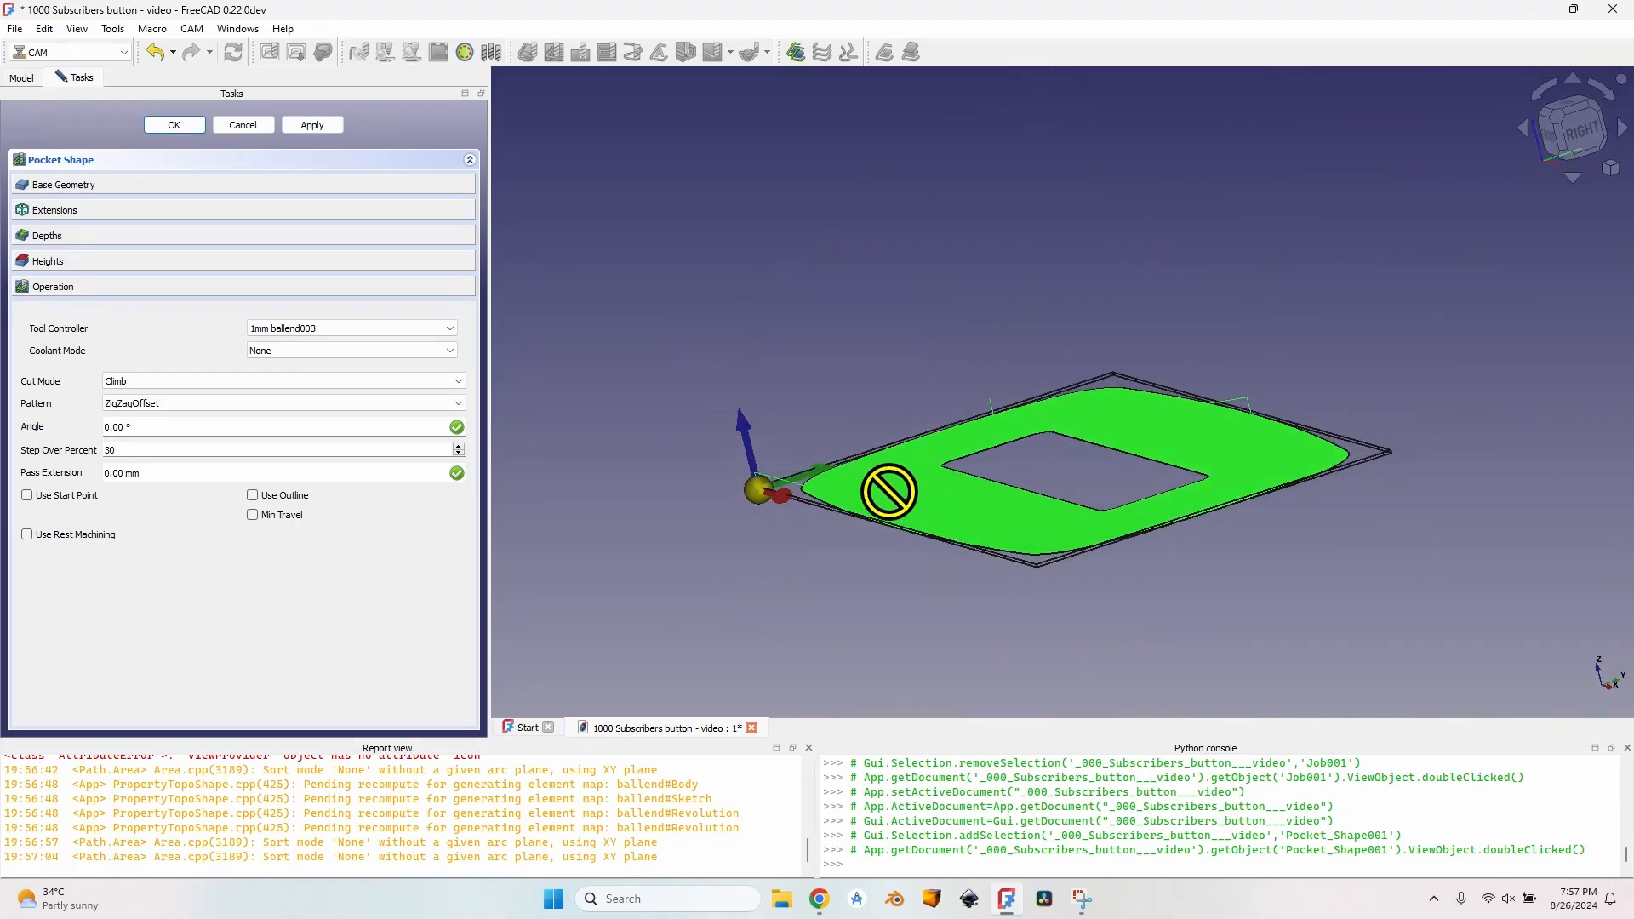
{"action": "scroll", "coordinate": [872, 390], "scroll_direction": "up", "scroll_amount": 5}
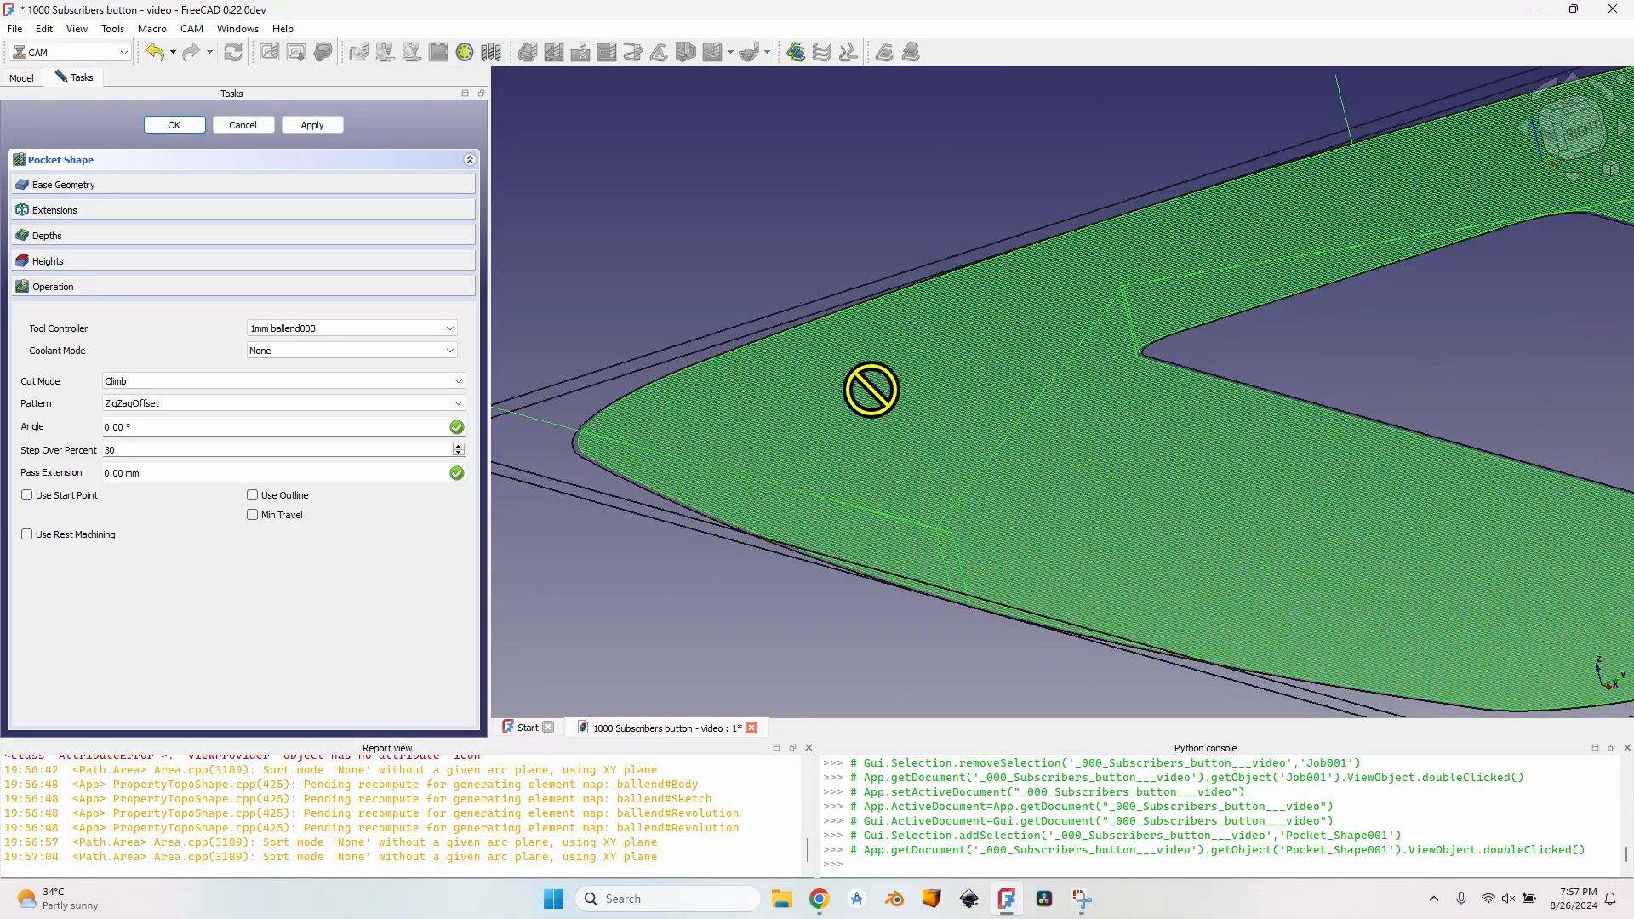
{"action": "middle_click_drag", "start_coordinate": [872, 391], "coordinate": [1009, 484]}
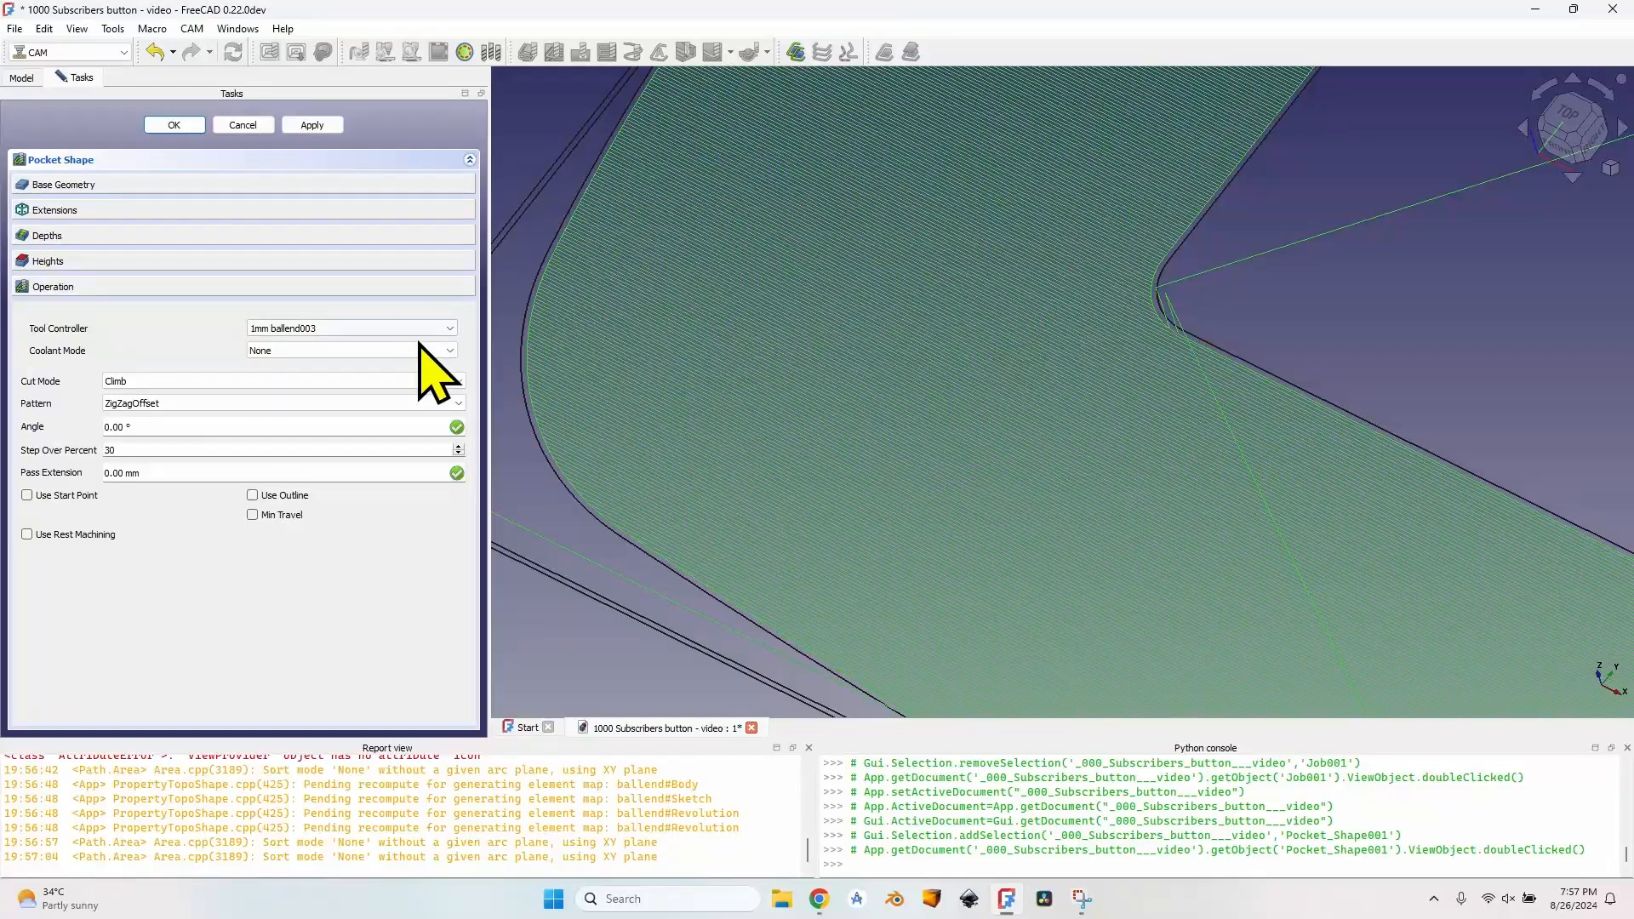
{"action": "key", "text": "0"}
- Set Keep Tool Down and Min Travel to true for Pocket_Shape001
{"action": "scroll", "coordinate": [109, 572], "scroll_direction": "down", "scroll_amount": 3}
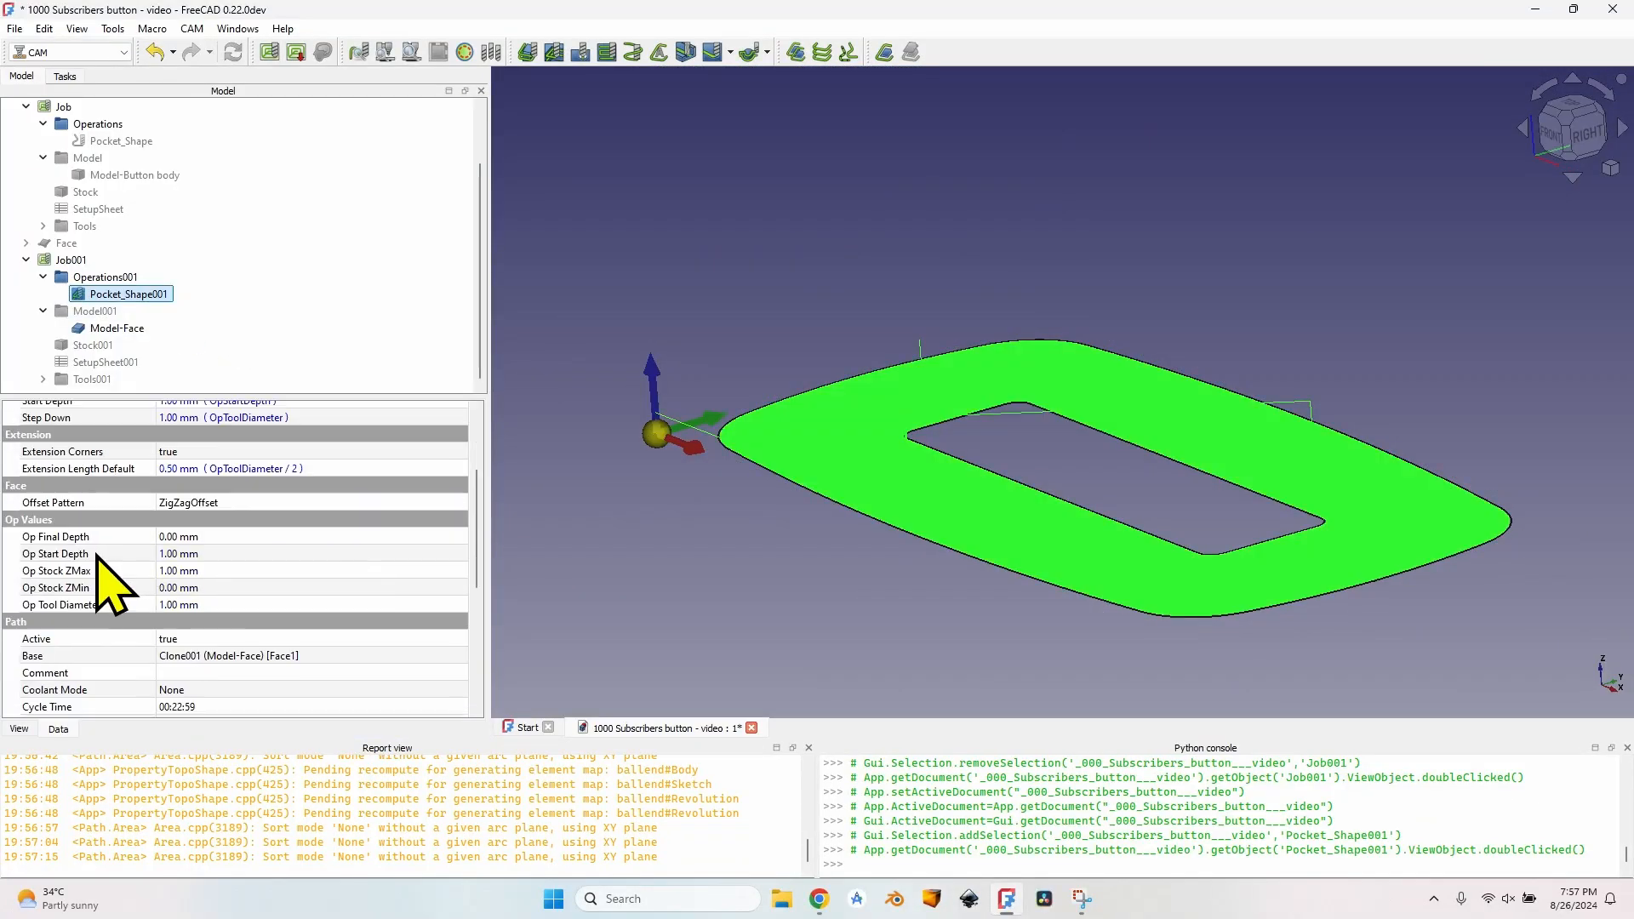
{"action": "scroll", "coordinate": [106, 600], "scroll_direction": "down", "scroll_amount": 3}
{"action": "scroll", "coordinate": [101, 579], "scroll_direction": "down", "scroll_amount": 3}
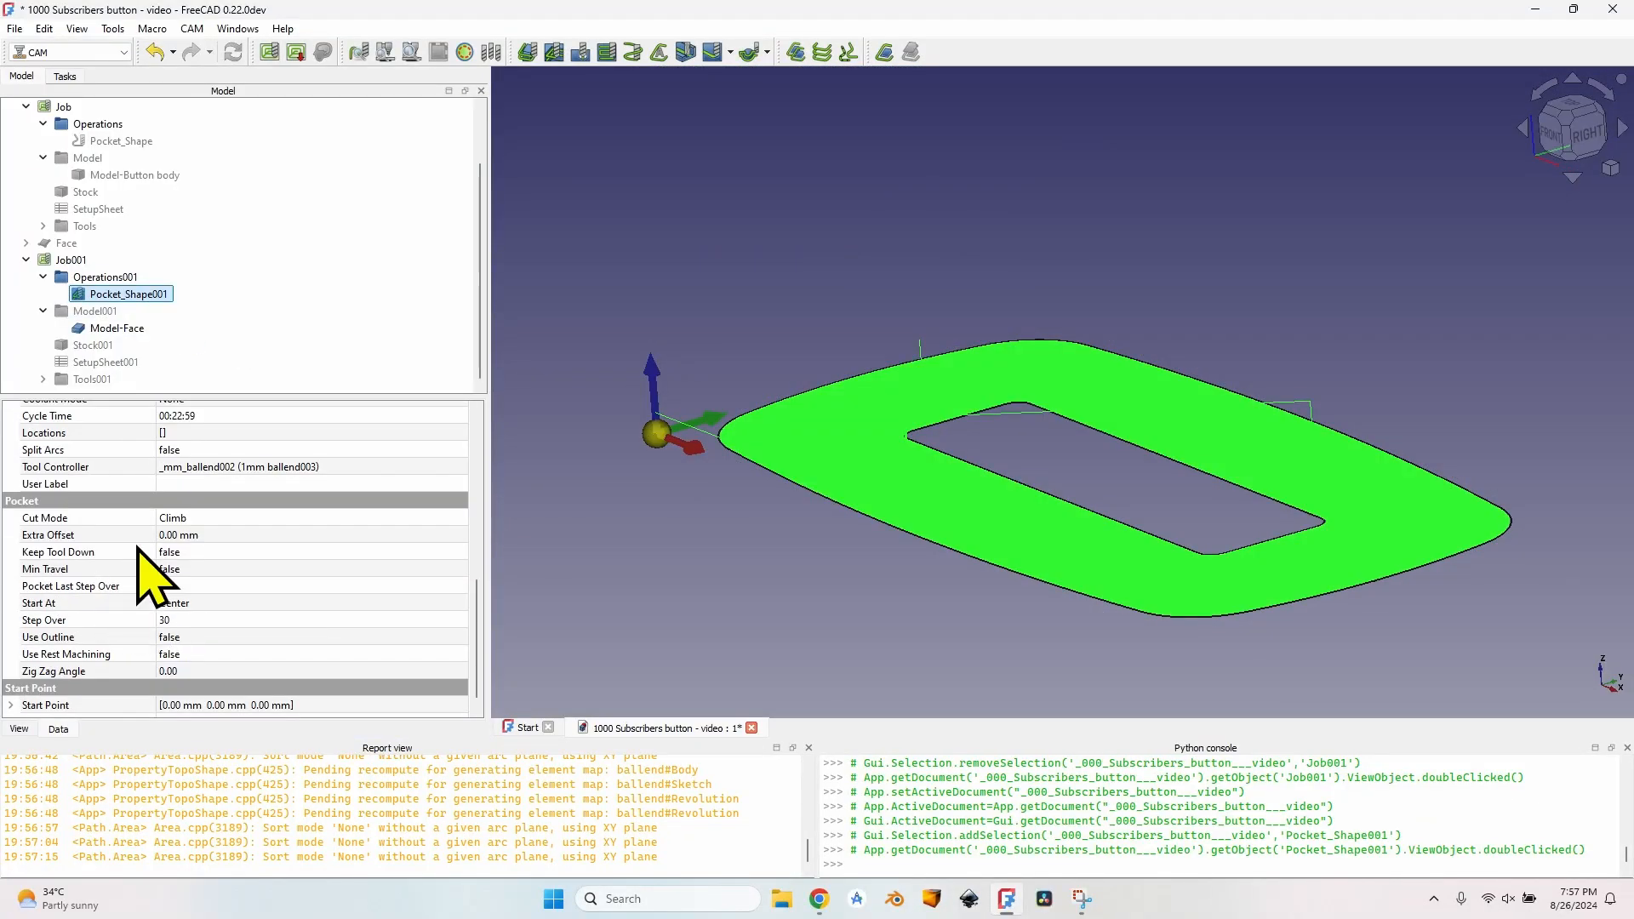
{"action": "left_click", "coordinate": [195, 552]}
{"action": "left_click", "coordinate": [189, 552]}
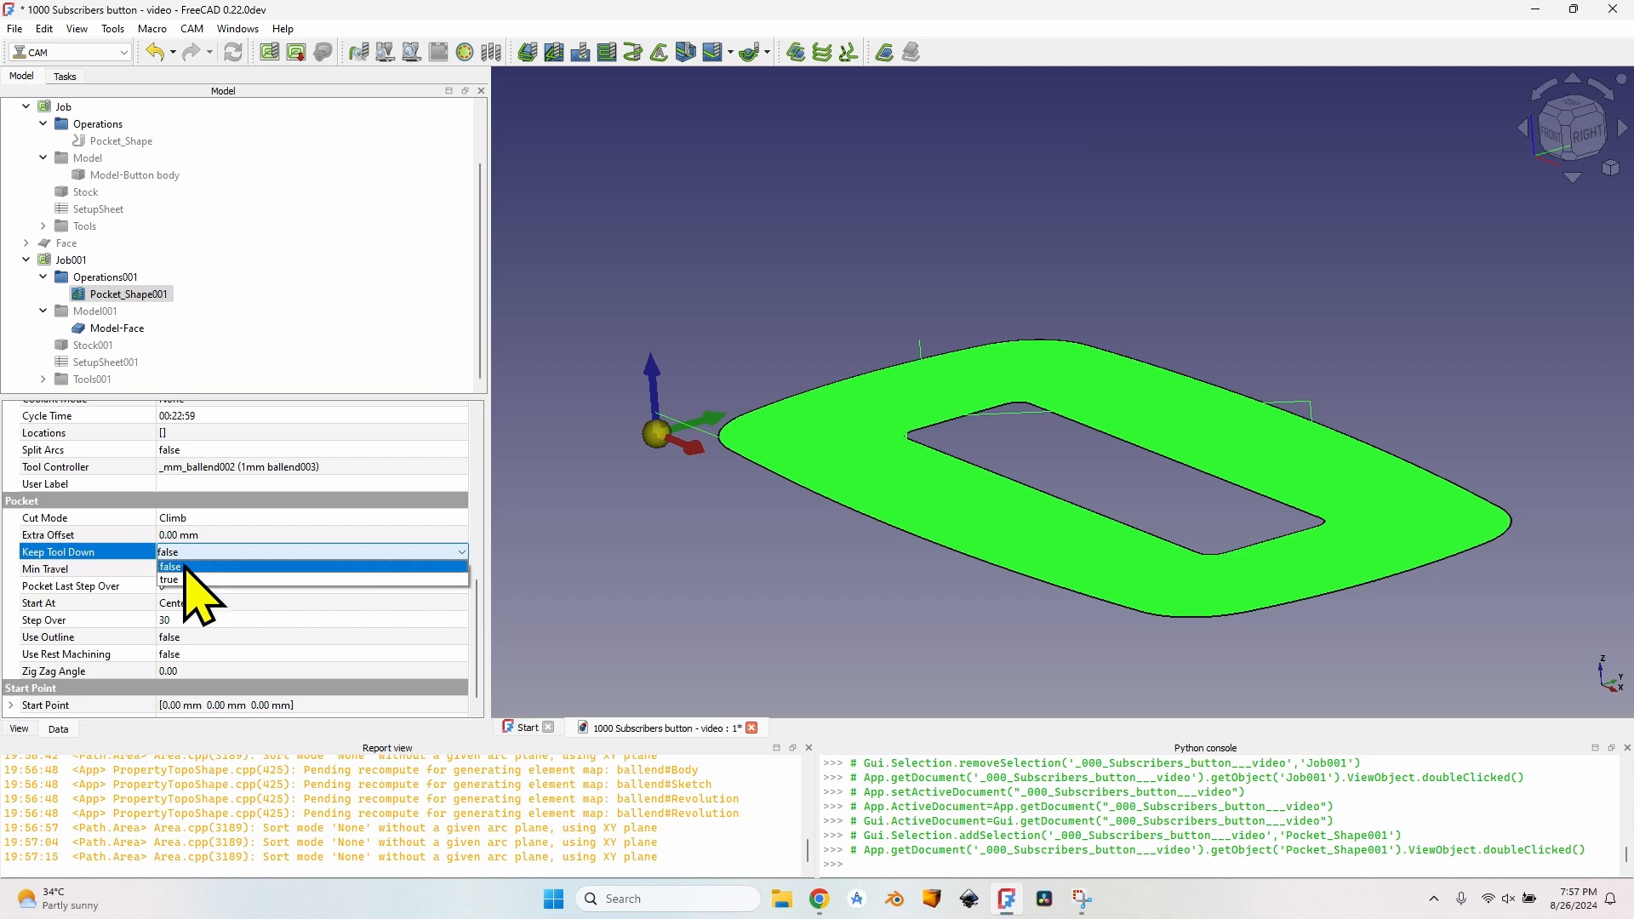
{"action": "left_click", "coordinate": [181, 563]}
{"action": "left_click", "coordinate": [181, 569]}
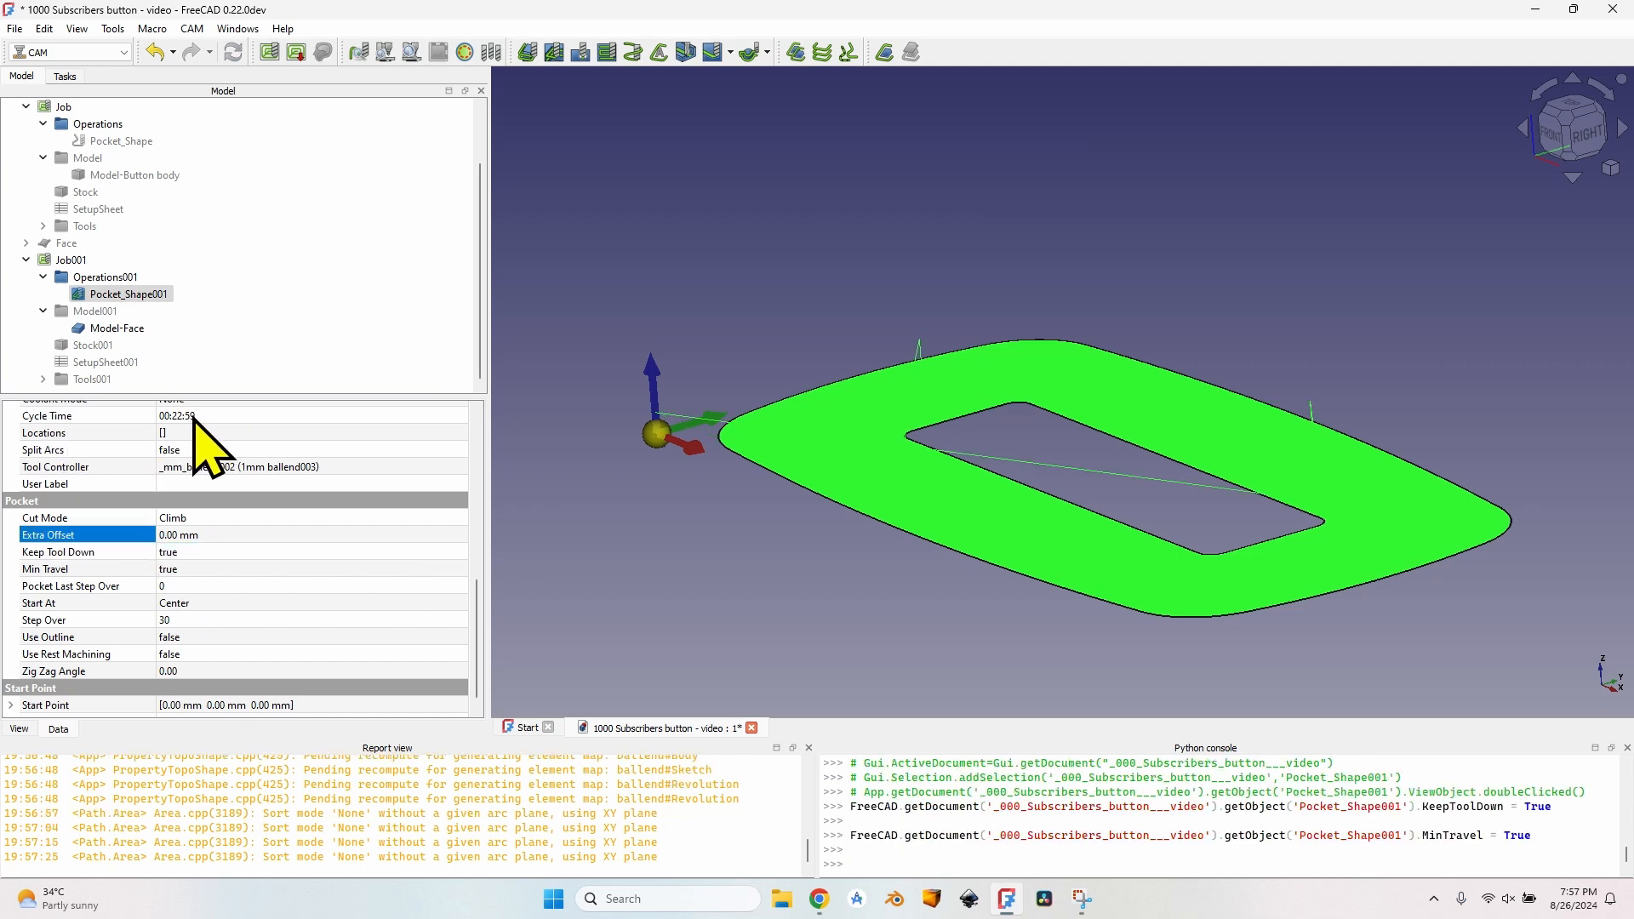
- Show Model-Button body and compare its curved top with the flat pocket toolpath
{"action": "scroll", "coordinate": [777, 336], "scroll_direction": "up", "scroll_amount": 5}
{"action": "left_click", "coordinate": [135, 174]}
{"action": "key", "text": "space"}
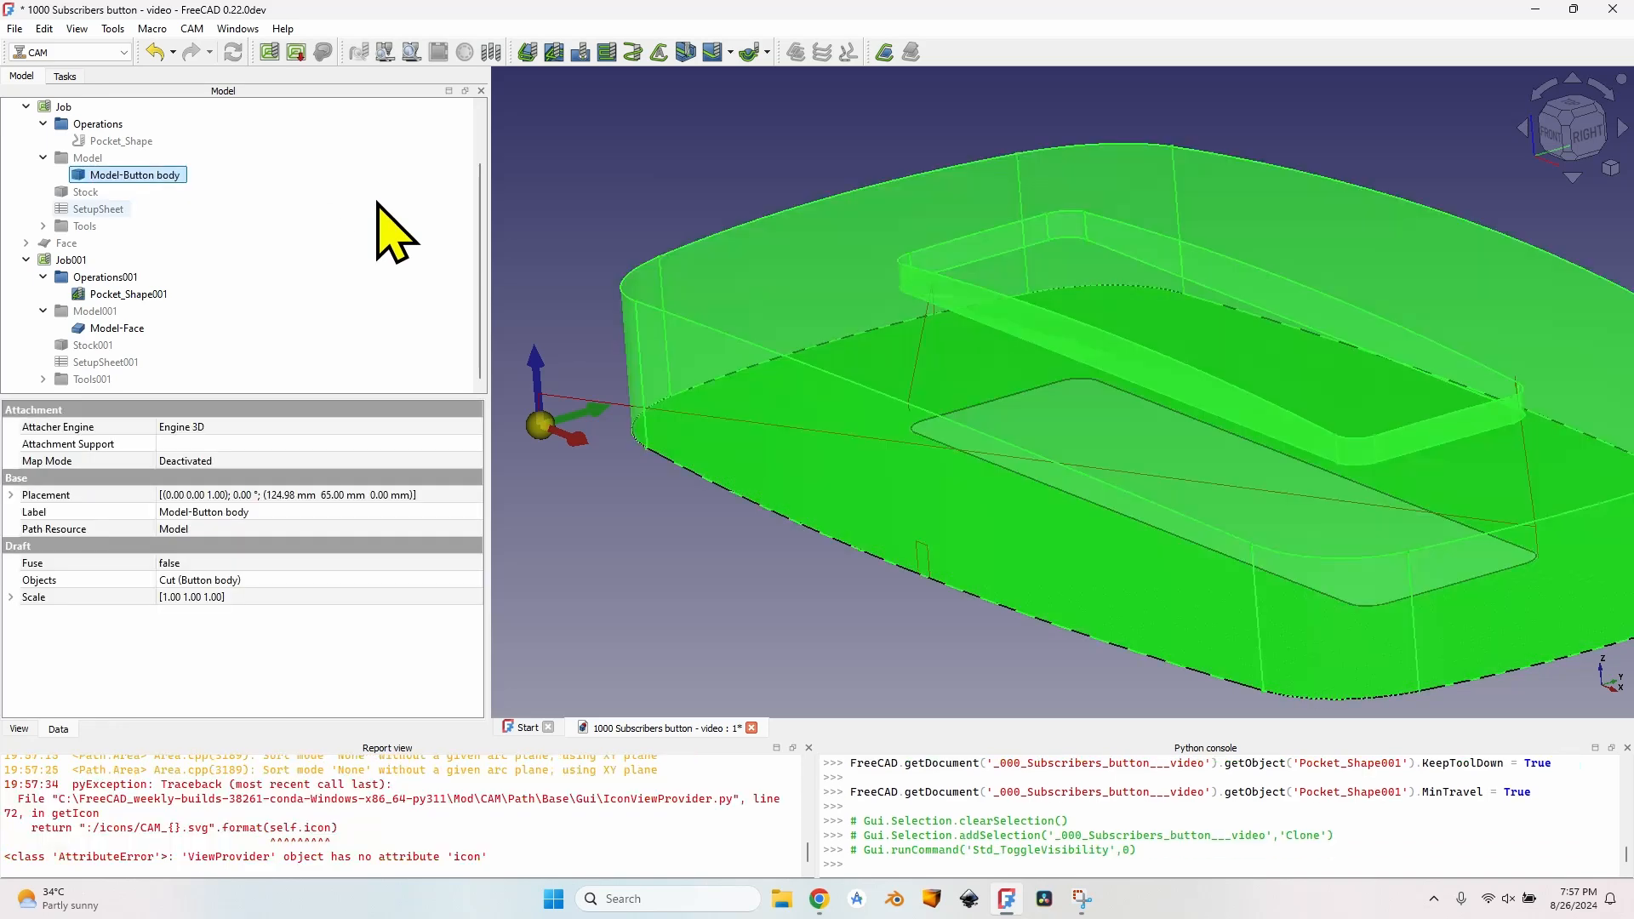
{"action": "left_click", "coordinate": [587, 332]}
{"action": "scroll", "coordinate": [802, 528], "scroll_direction": "down", "scroll_amount": 5}
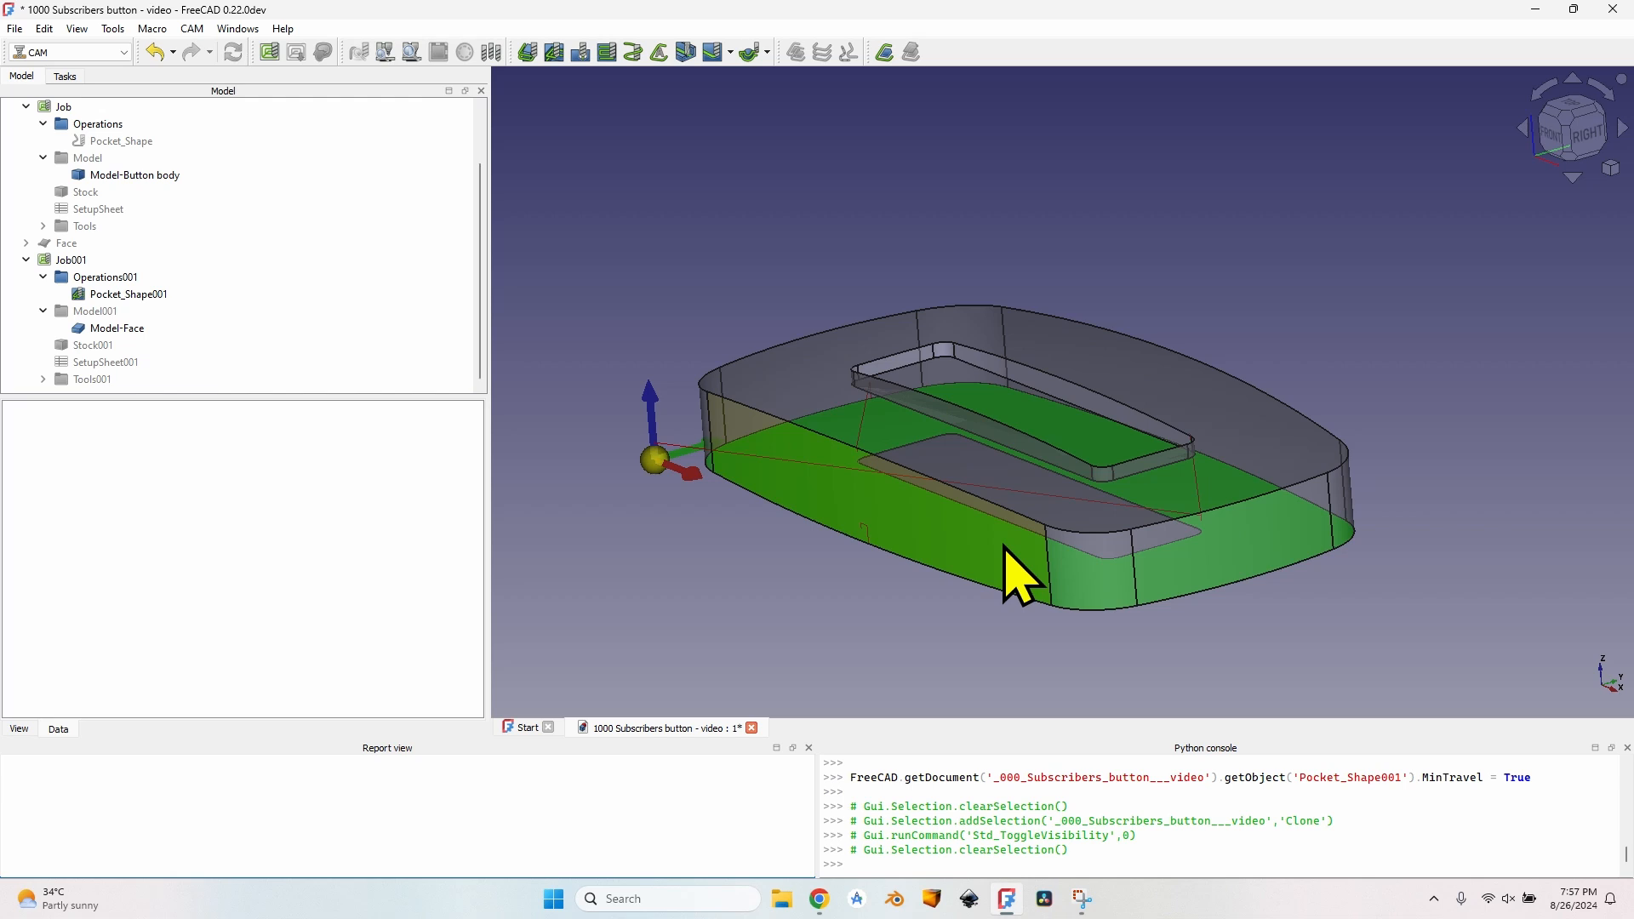
{"action": "middle_click_drag", "start_coordinate": [1058, 412], "coordinate": [972, 375]}
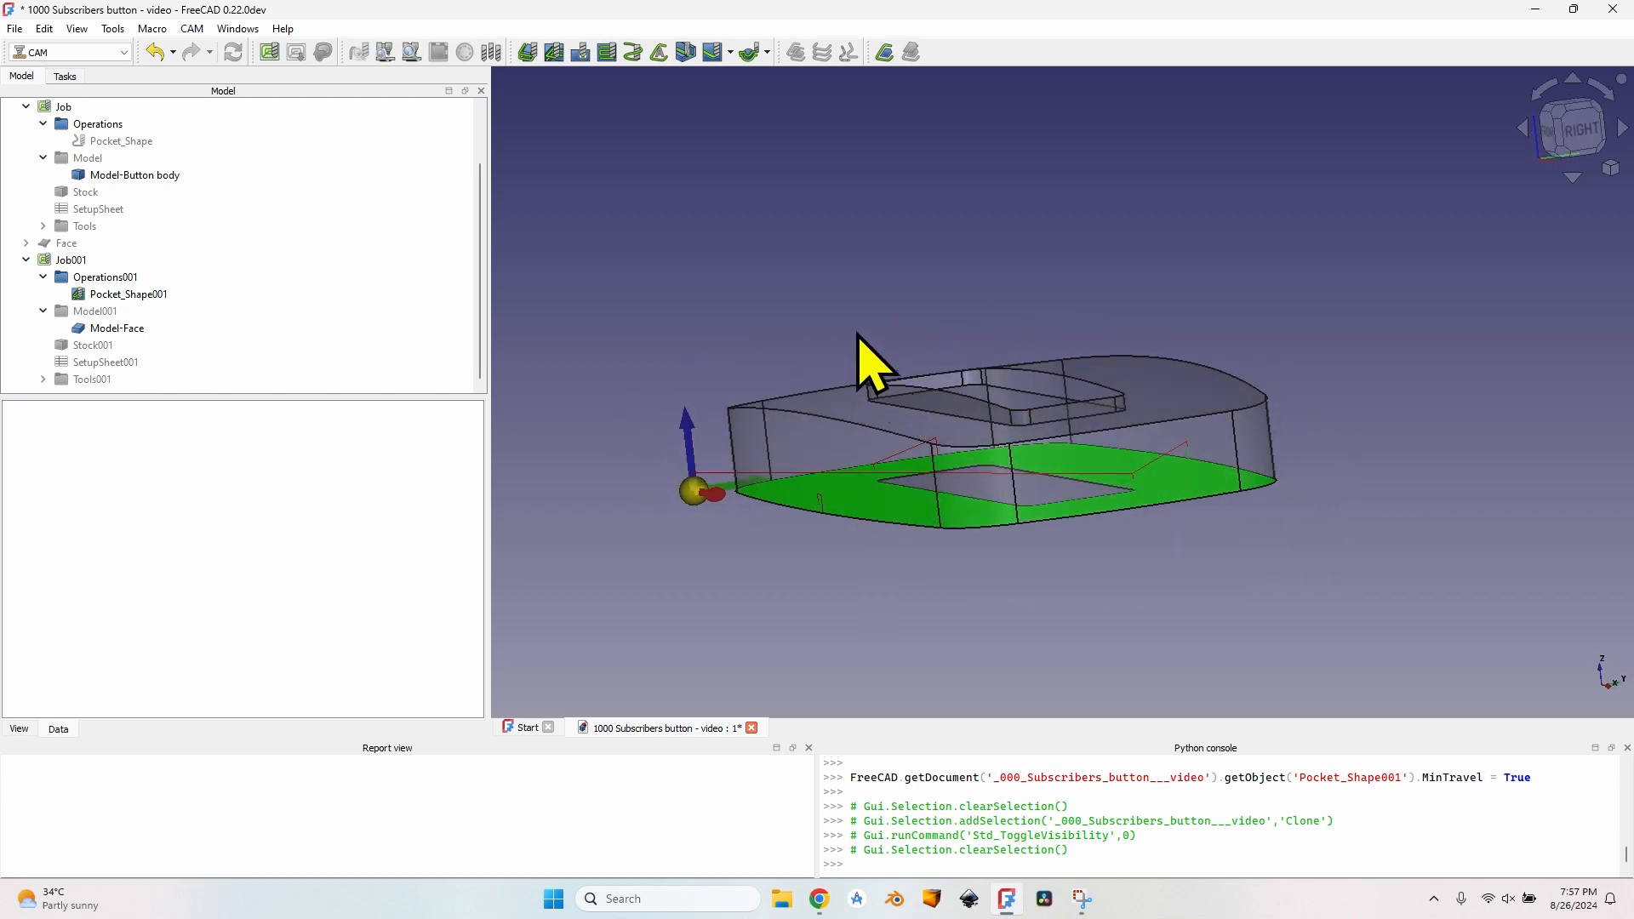
- Add a Z Depth Correction dressup to Pocket_Shape001 in Job001, leaving the probe points file empty
{"action": "left_click", "coordinate": [132, 293]}
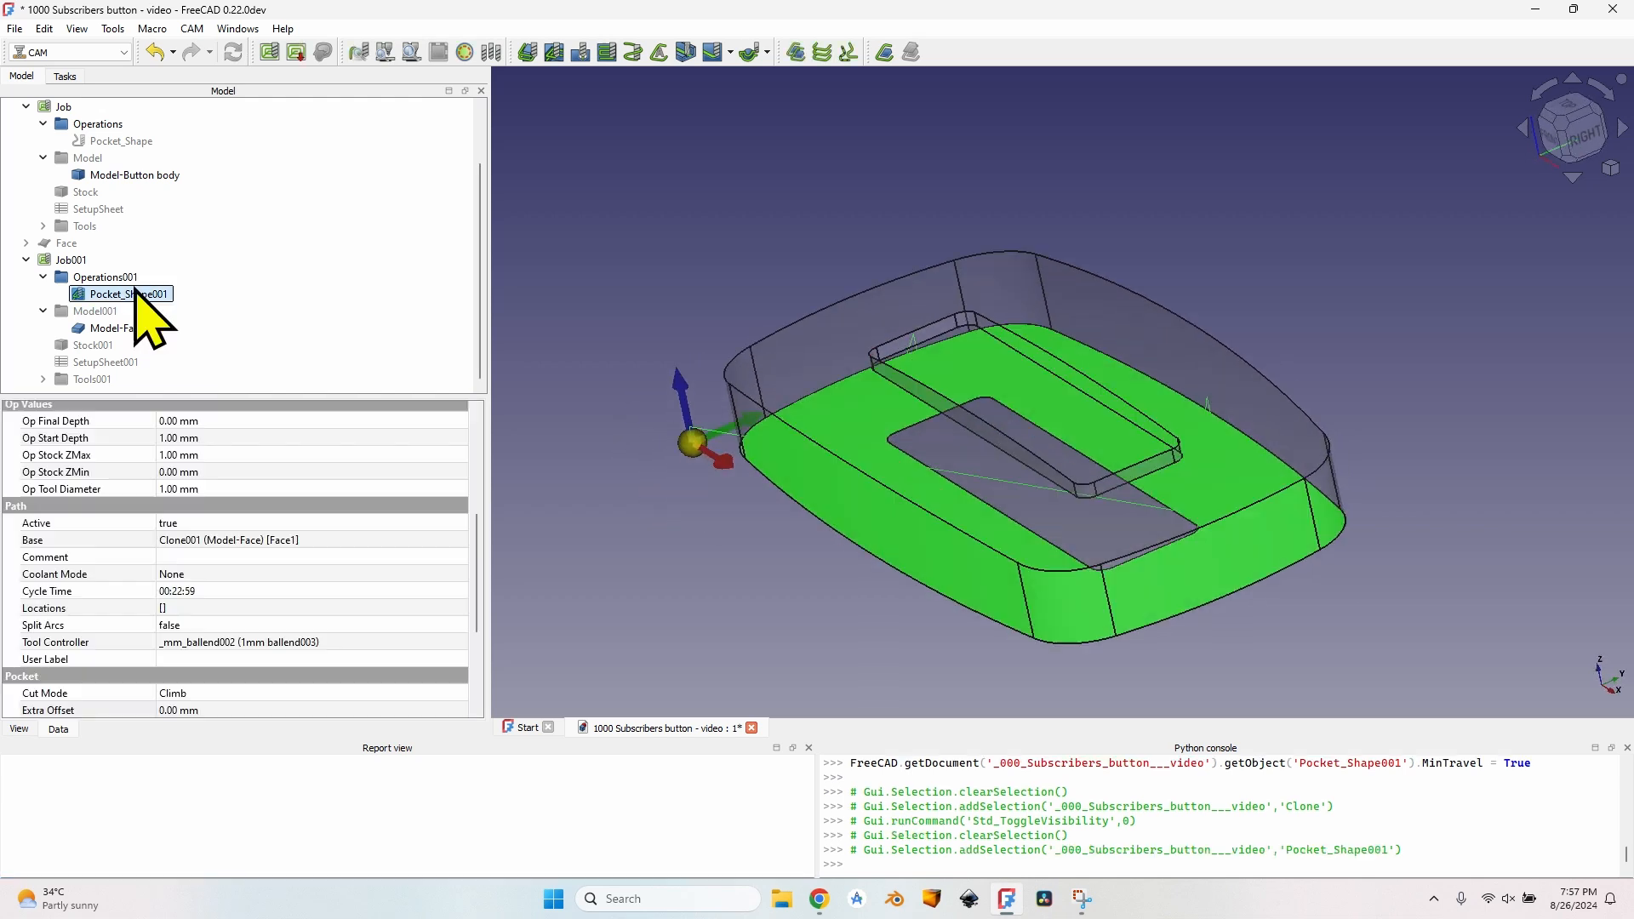
{"action": "left_click", "coordinate": [191, 28]}
{"action": "mouse_move", "coordinate": [358, 532]}
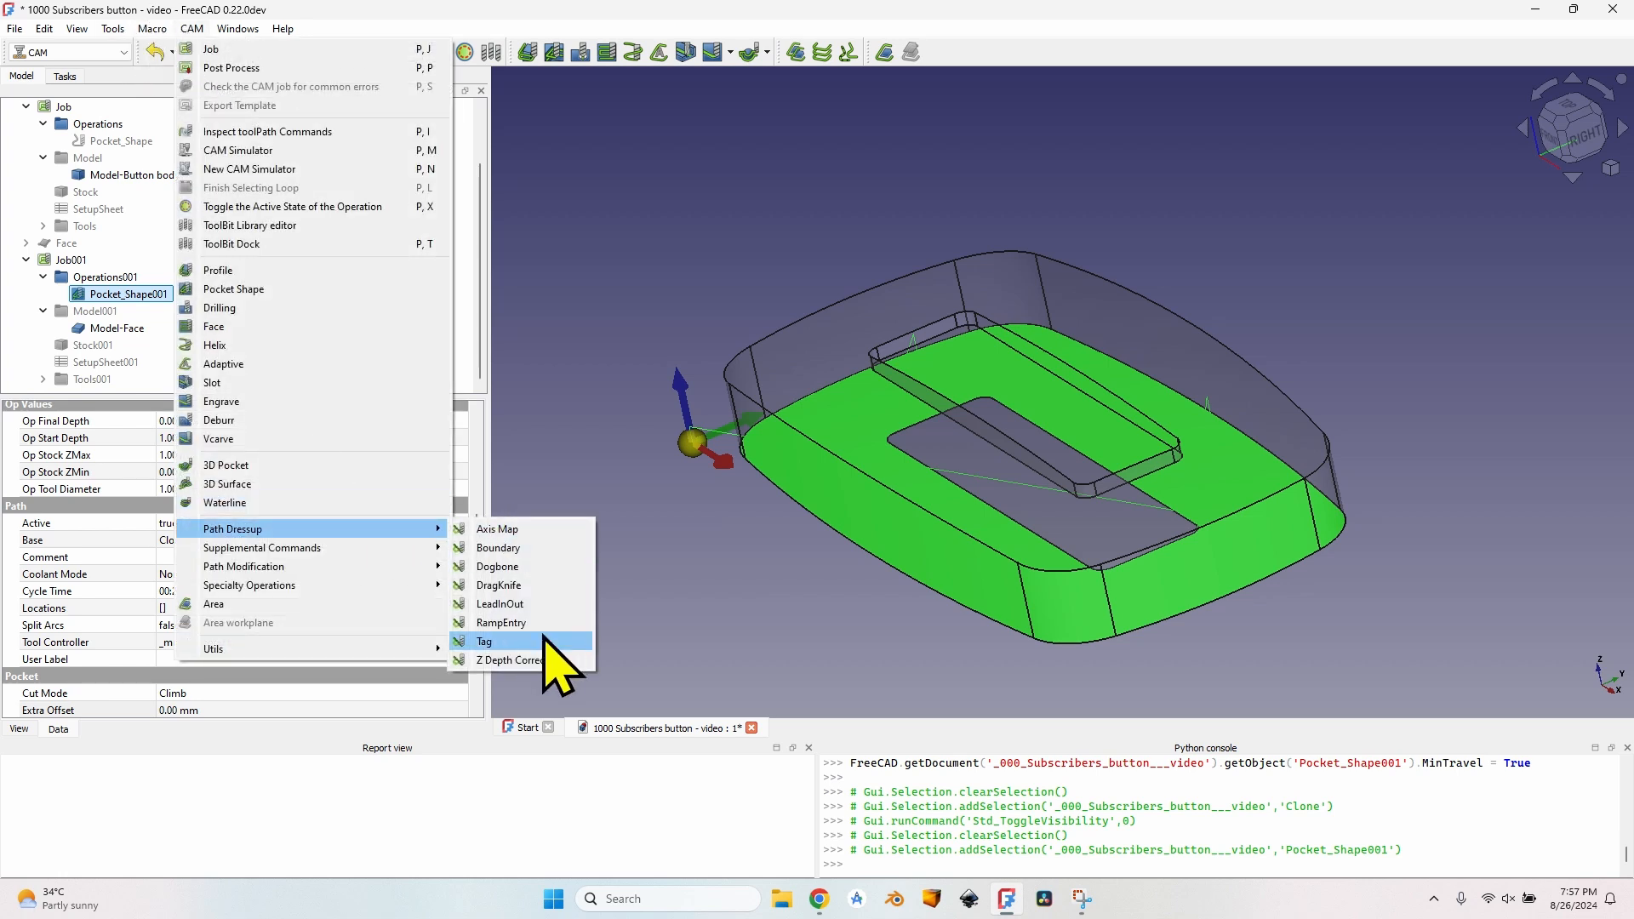
{"action": "left_click", "coordinate": [545, 661]}
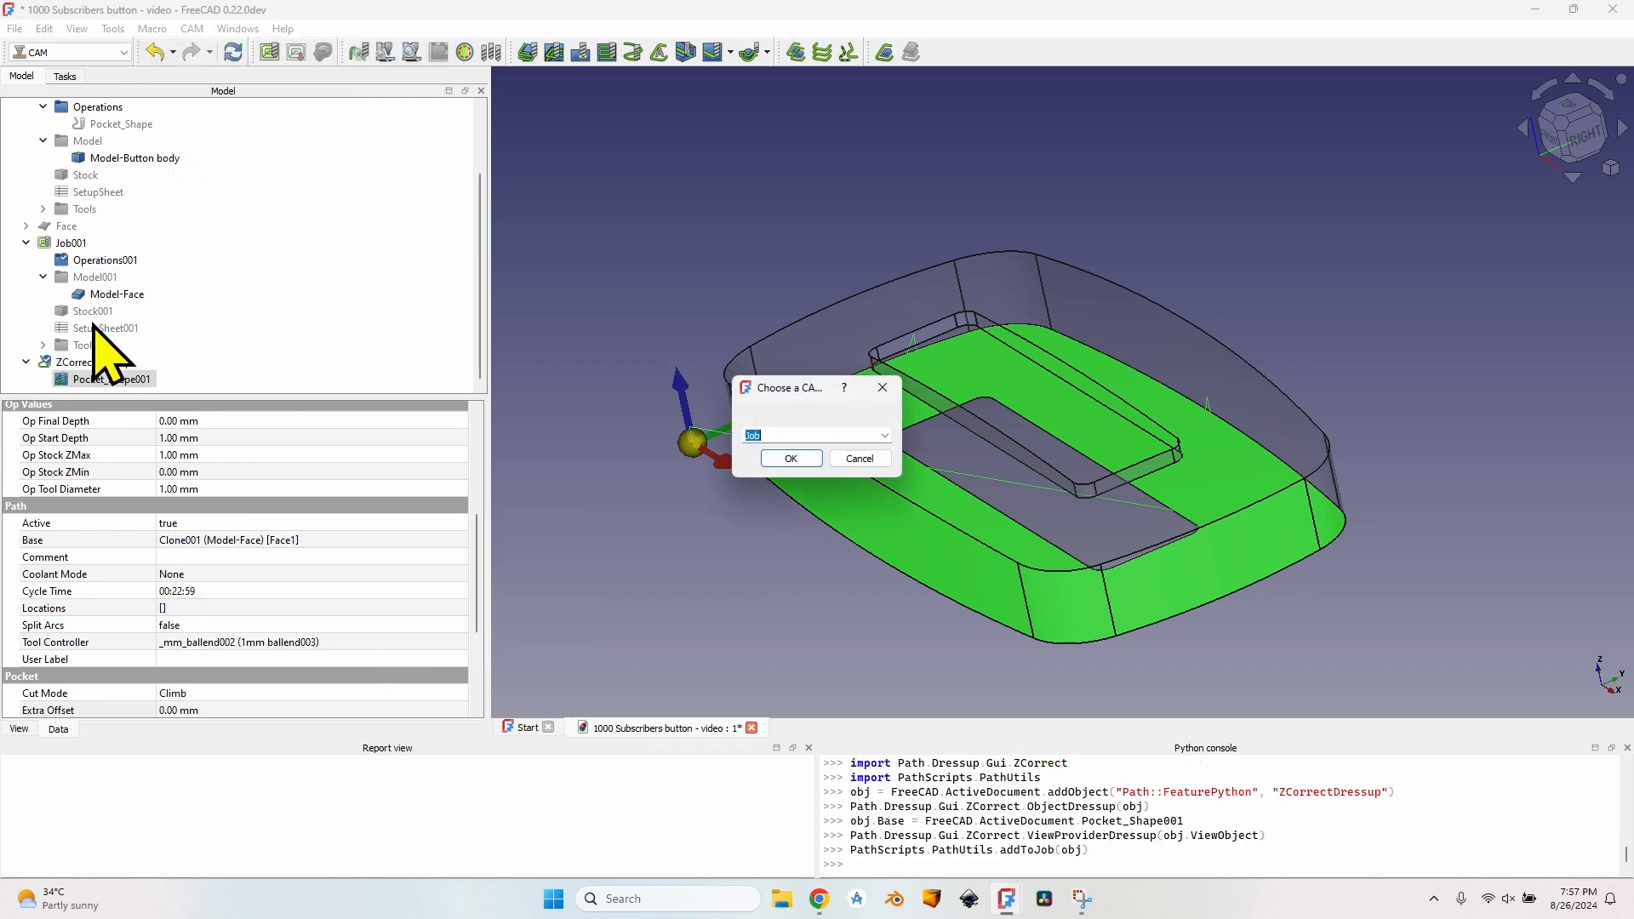
{"action": "left_click", "coordinate": [886, 435]}
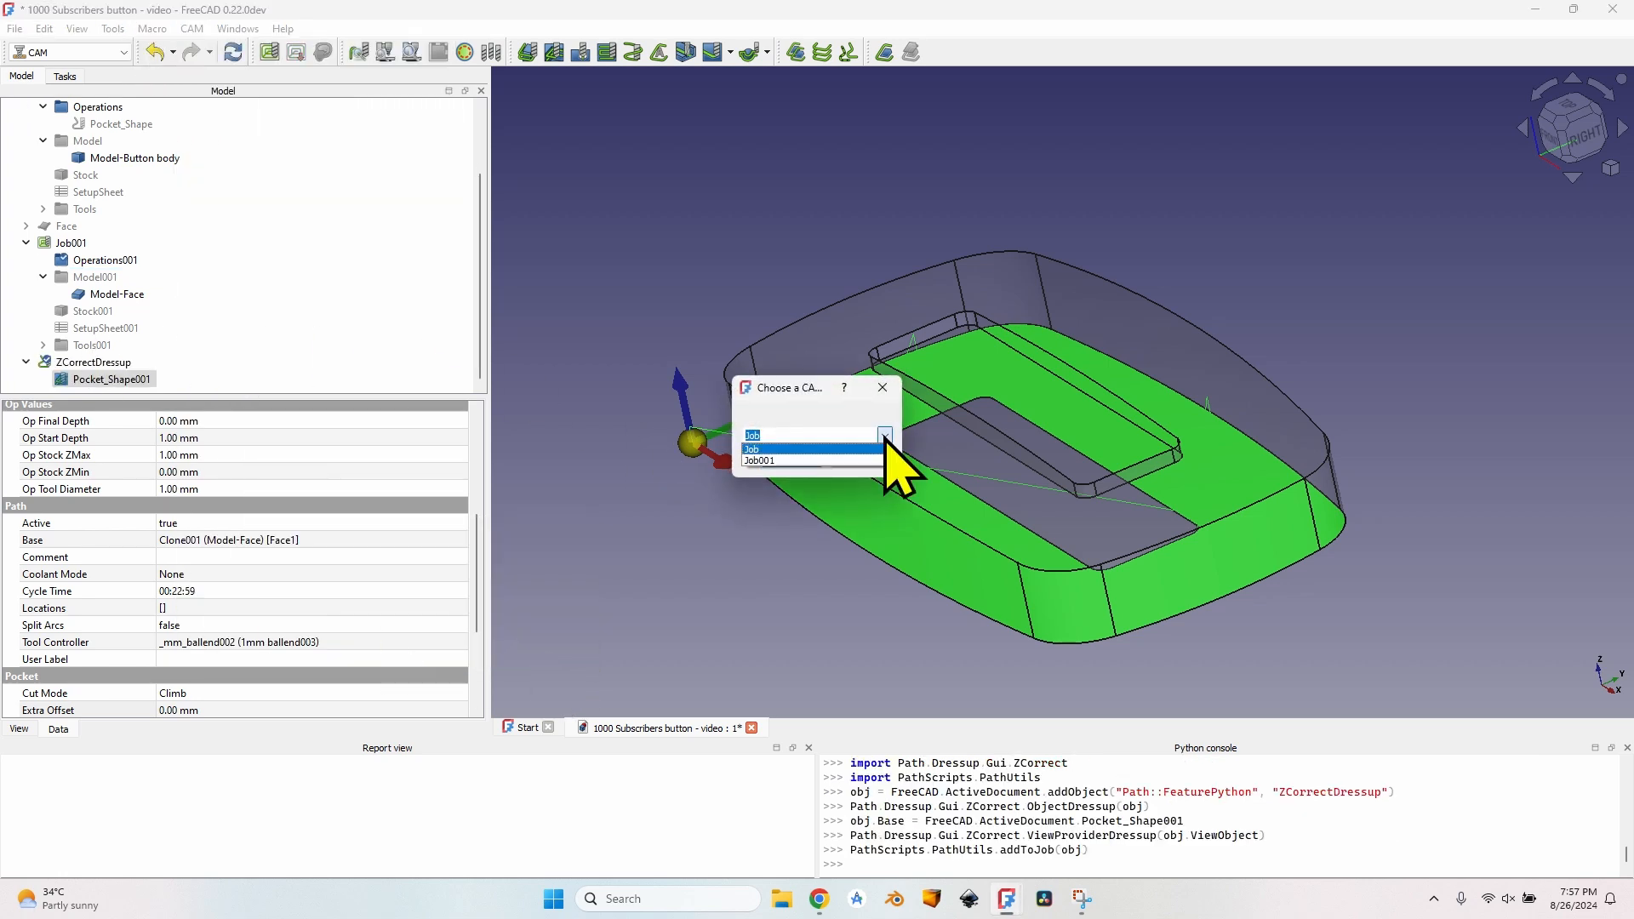
{"action": "left_click", "coordinate": [804, 461]}
{"action": "left_click", "coordinate": [796, 468]}
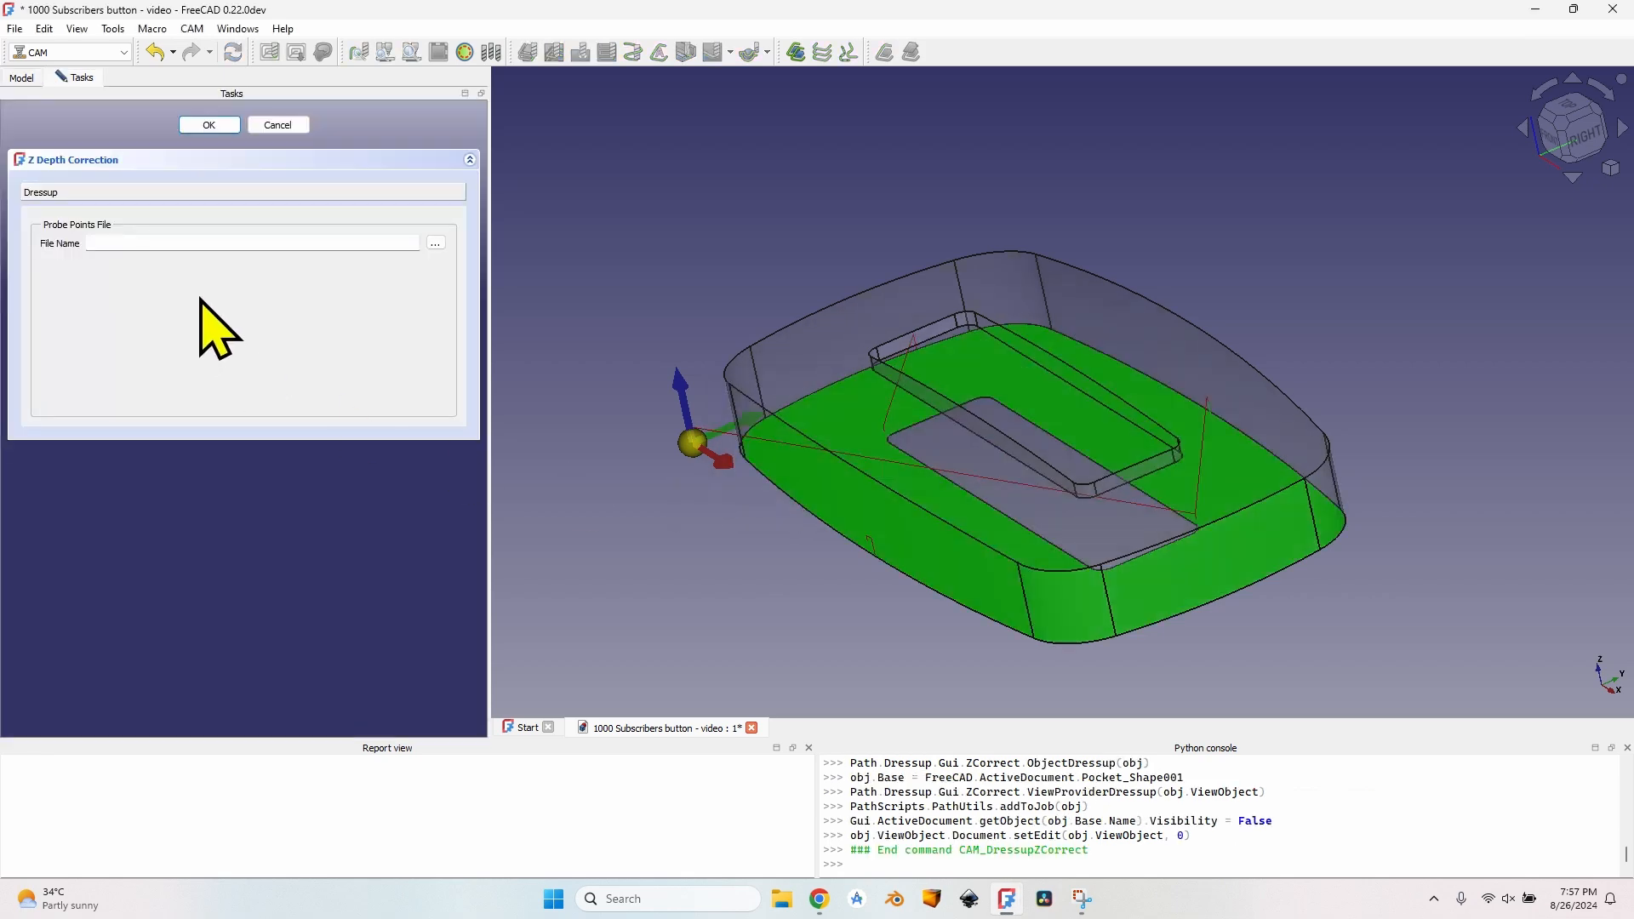
{"action": "left_click", "coordinate": [210, 125]}
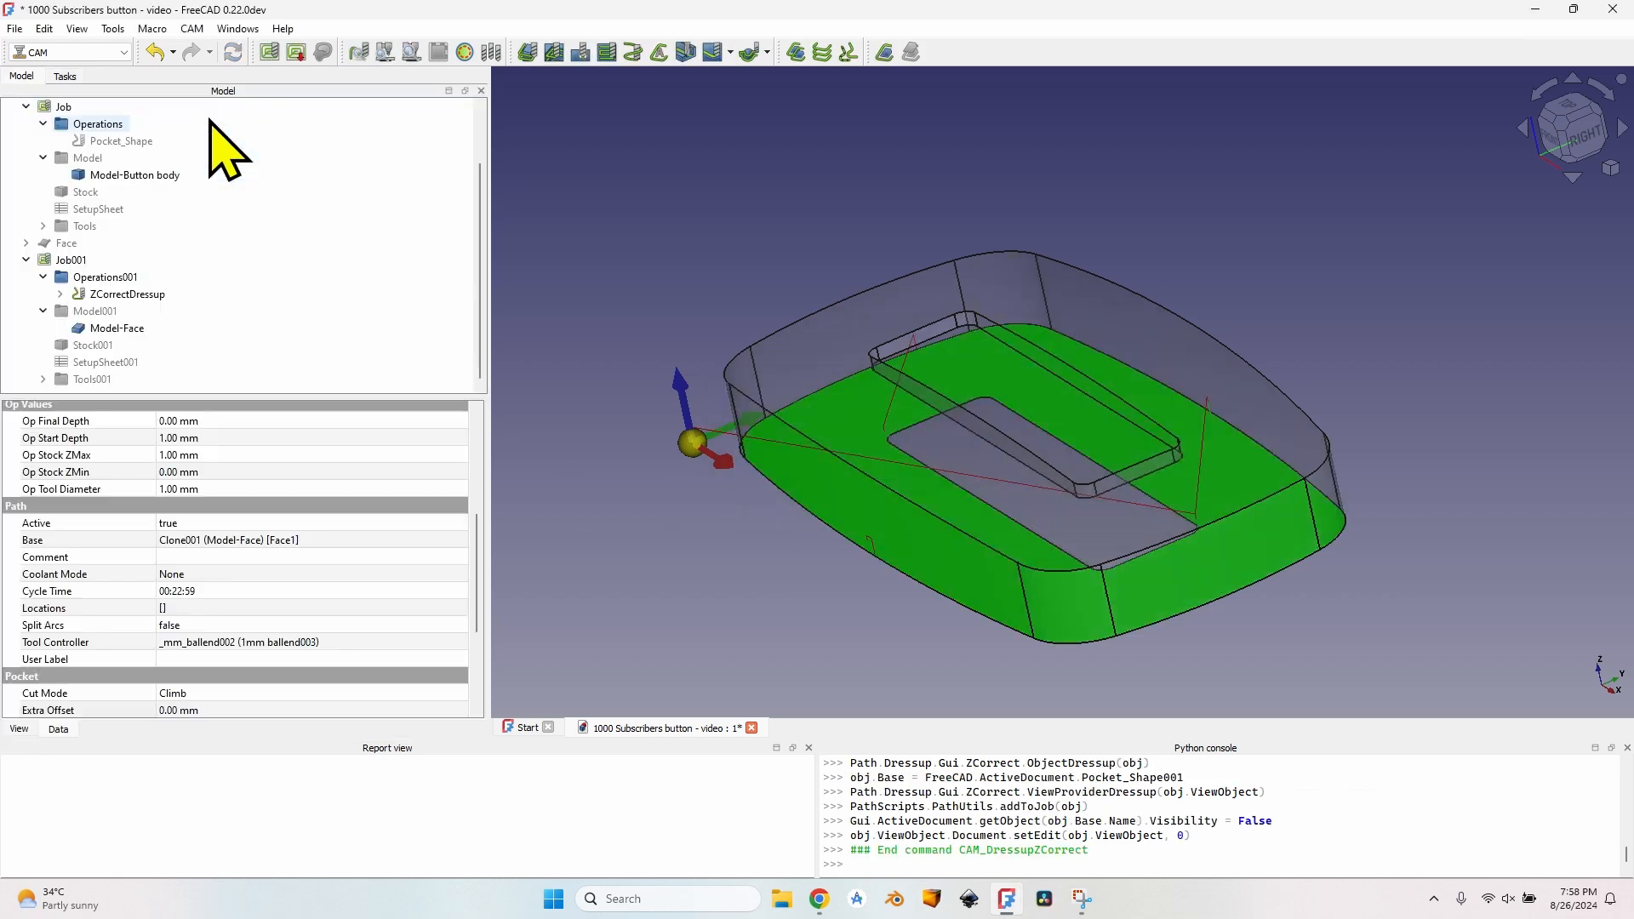
- Run the Add_Surface_to_ZDepthCorrection macro on ZCorrectDressup and the button body's curved top face, and inspect the projected toolpath
{"action": "left_click", "coordinate": [126, 294]}
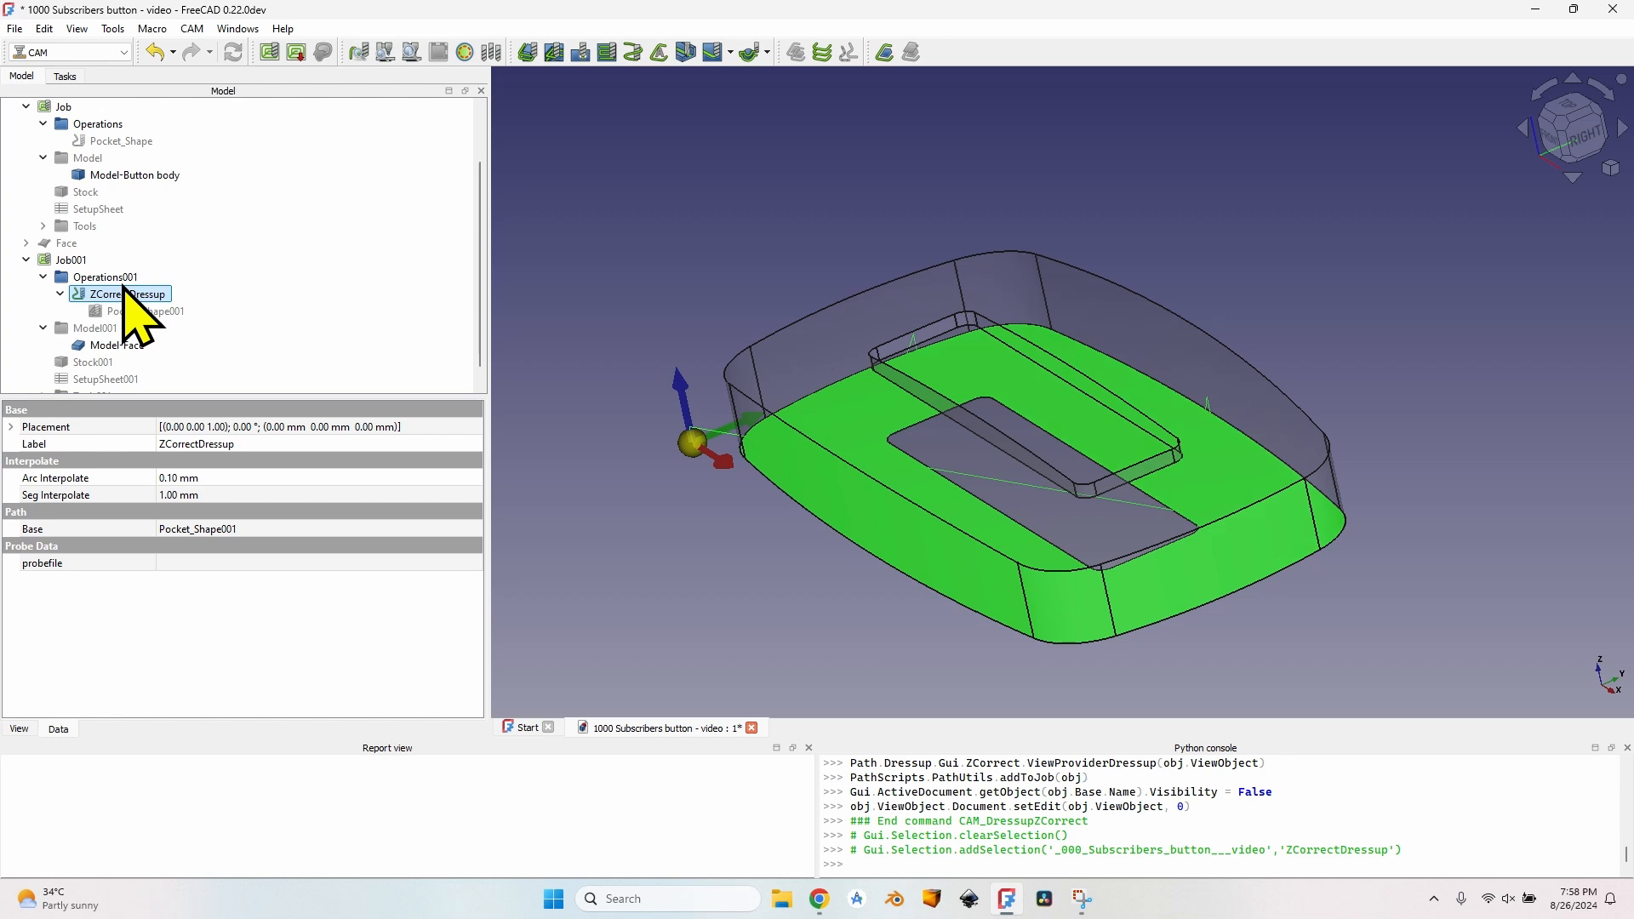
{"action": "left_click", "coordinate": [819, 358]}
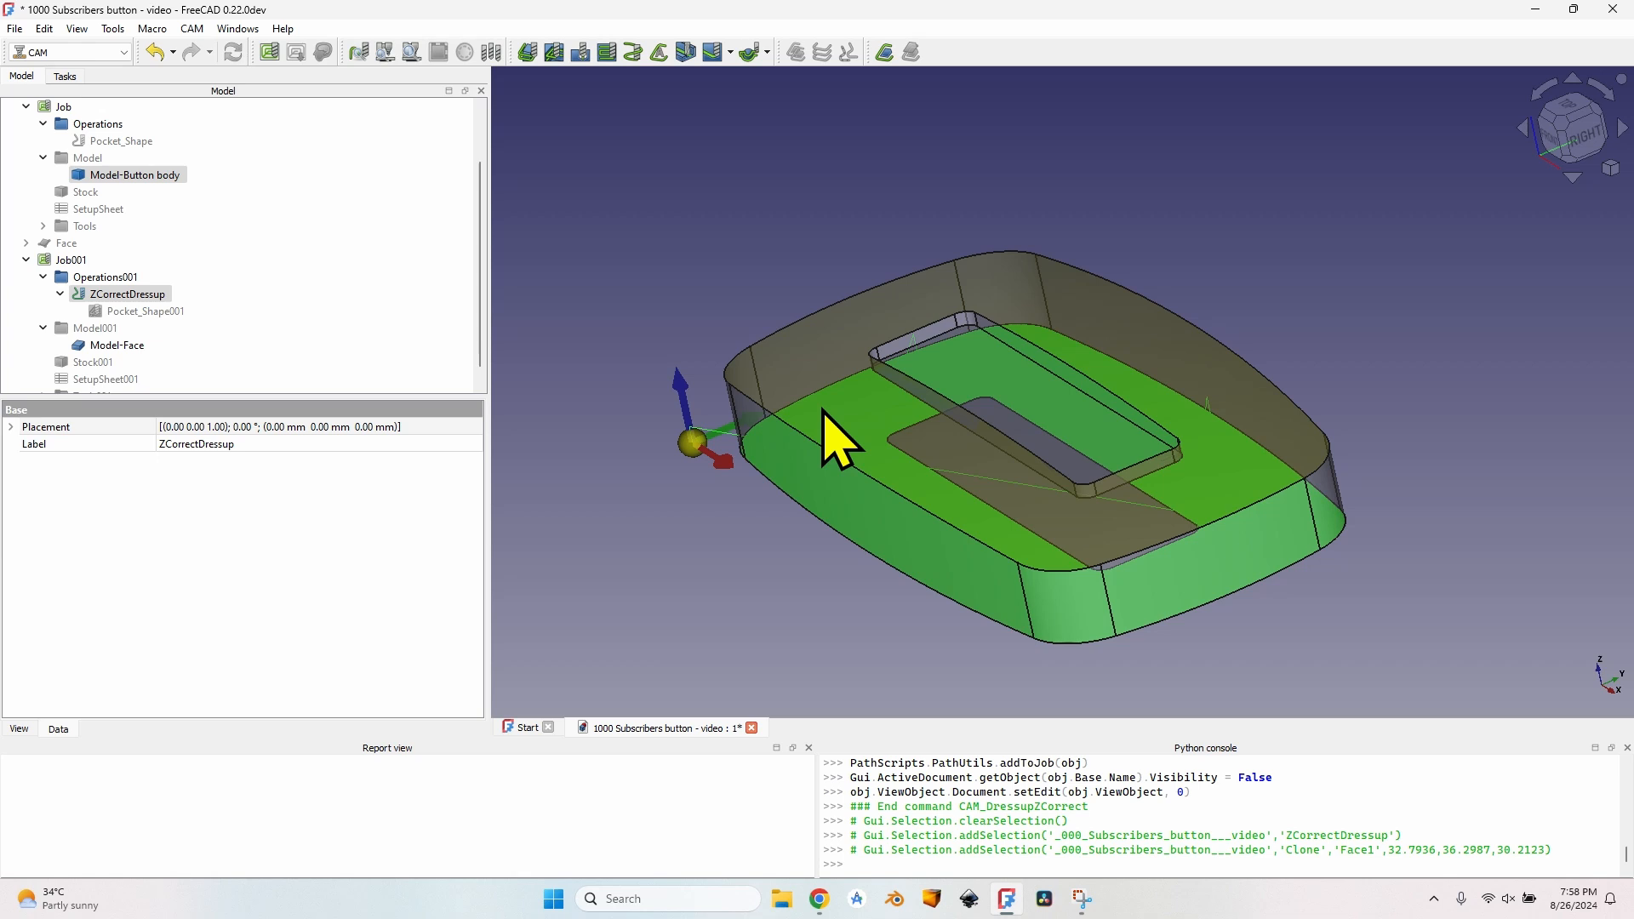
{"action": "left_click", "coordinate": [153, 28]}
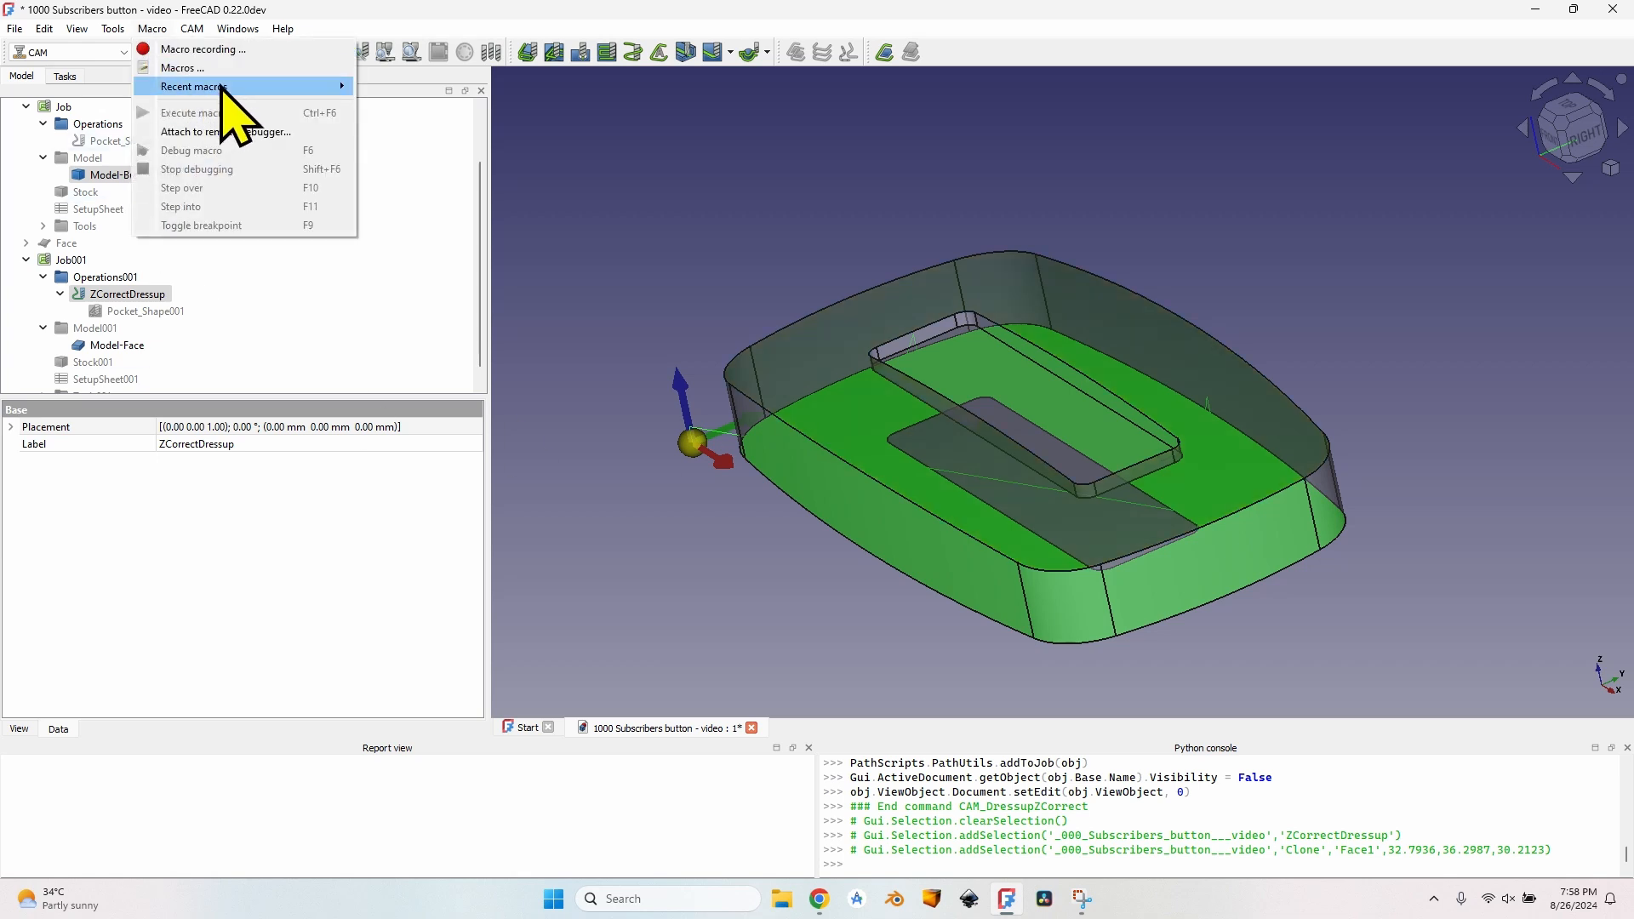
{"action": "mouse_move", "coordinate": [221, 87]}
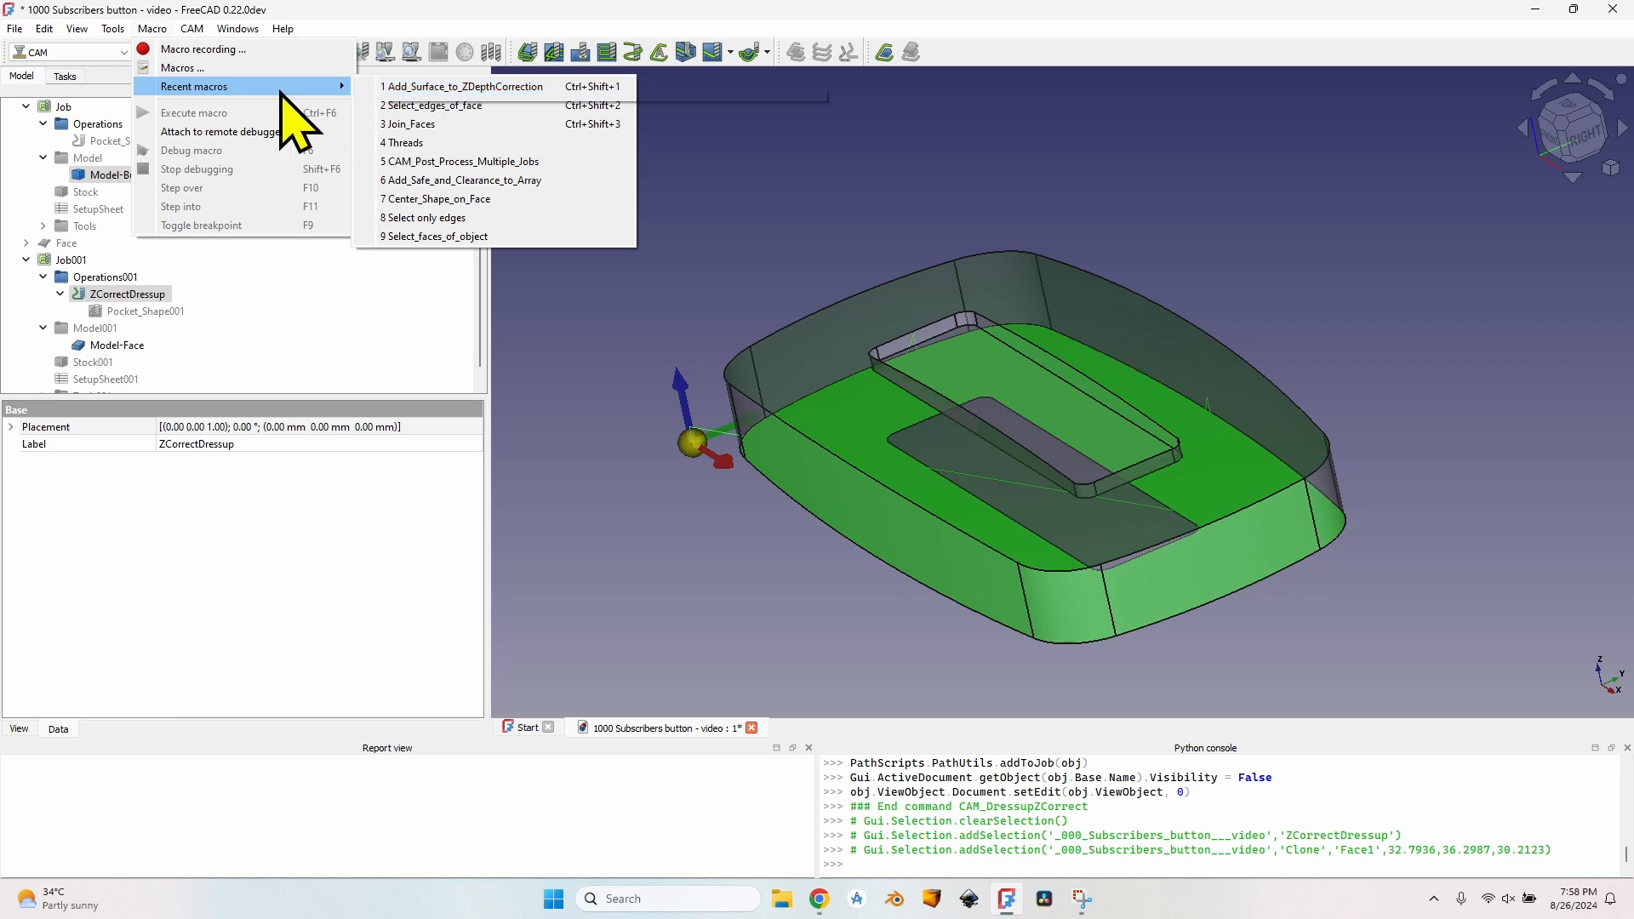
{"action": "left_click", "coordinate": [508, 126]}
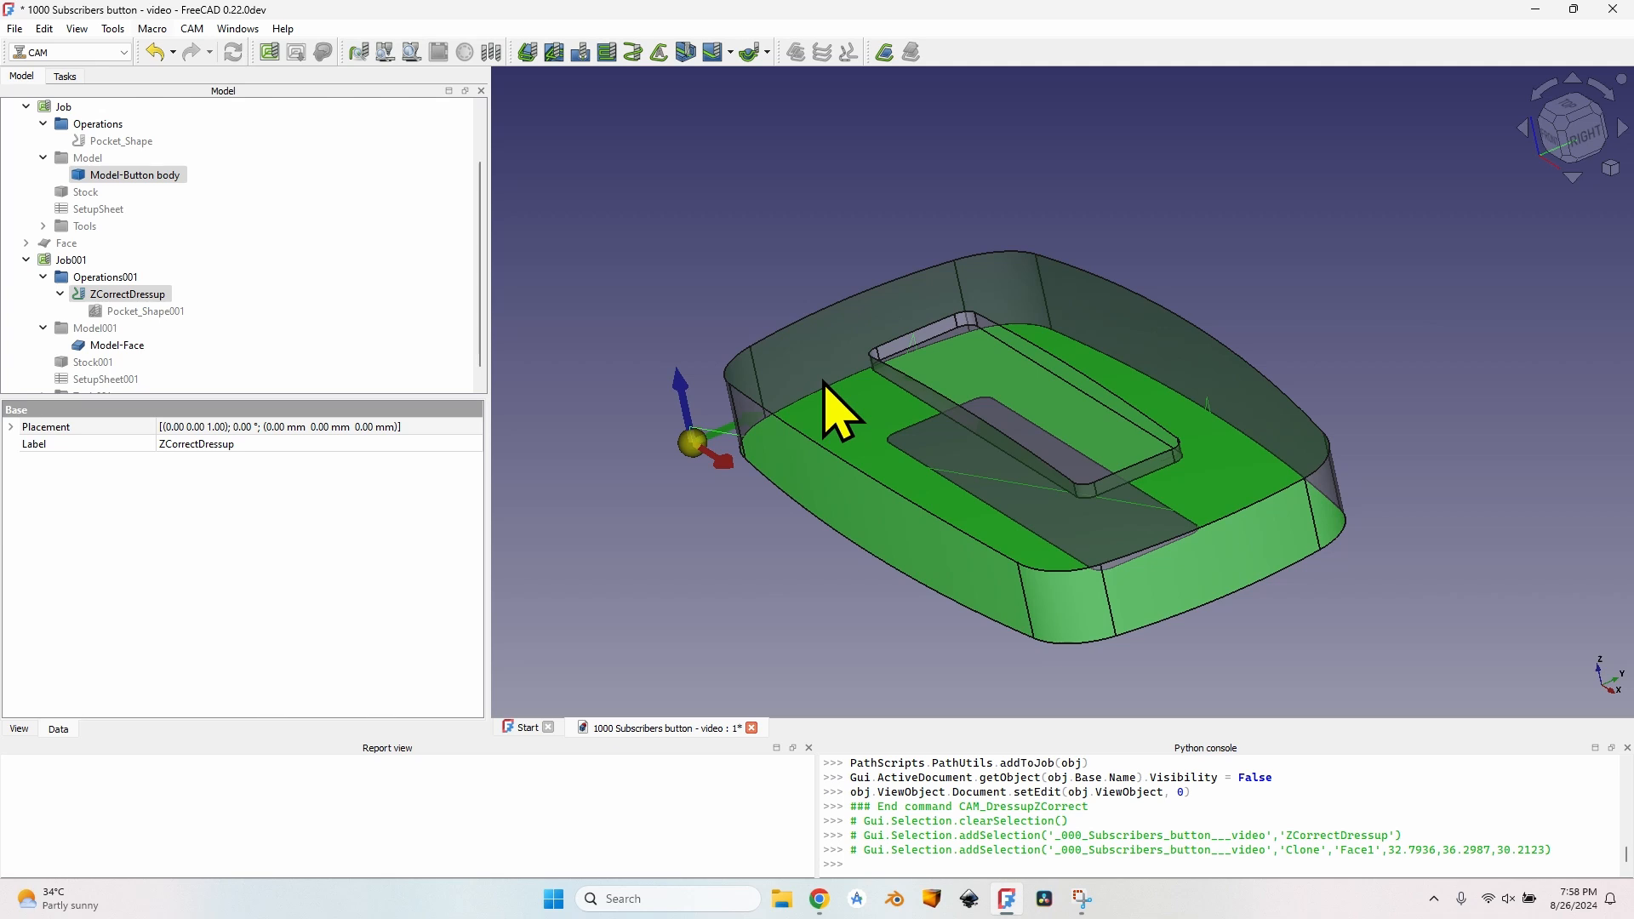
{"action": "key", "text": "ctrl+shift+1"}
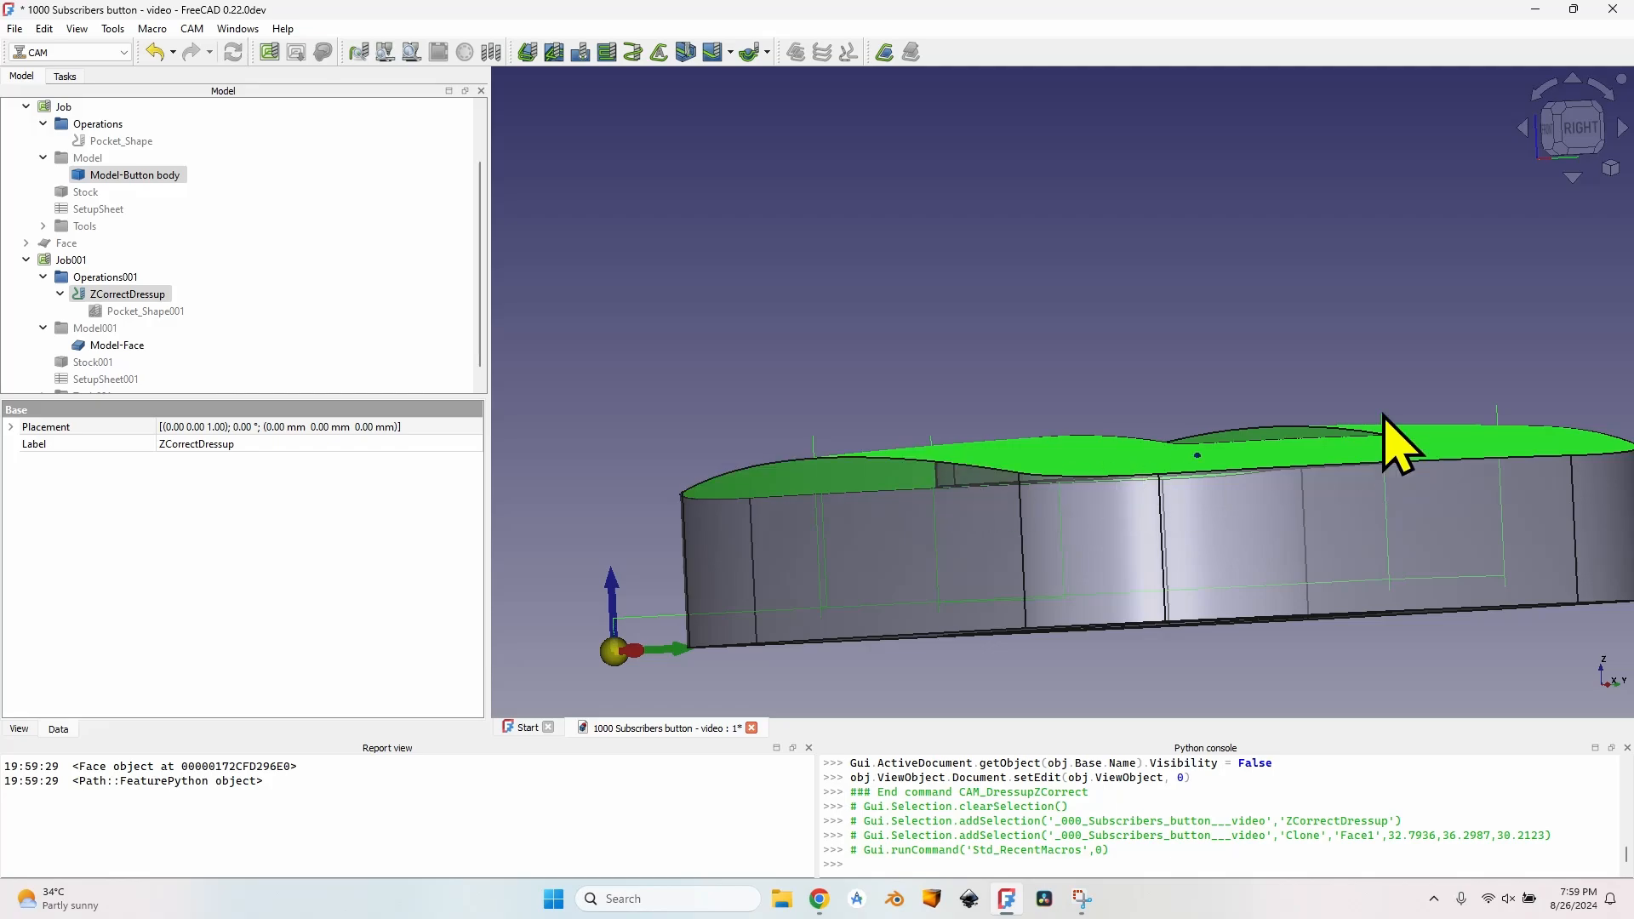
{"action": "middle_click_drag", "start_coordinate": [1386, 412], "coordinate": [1441, 438]}
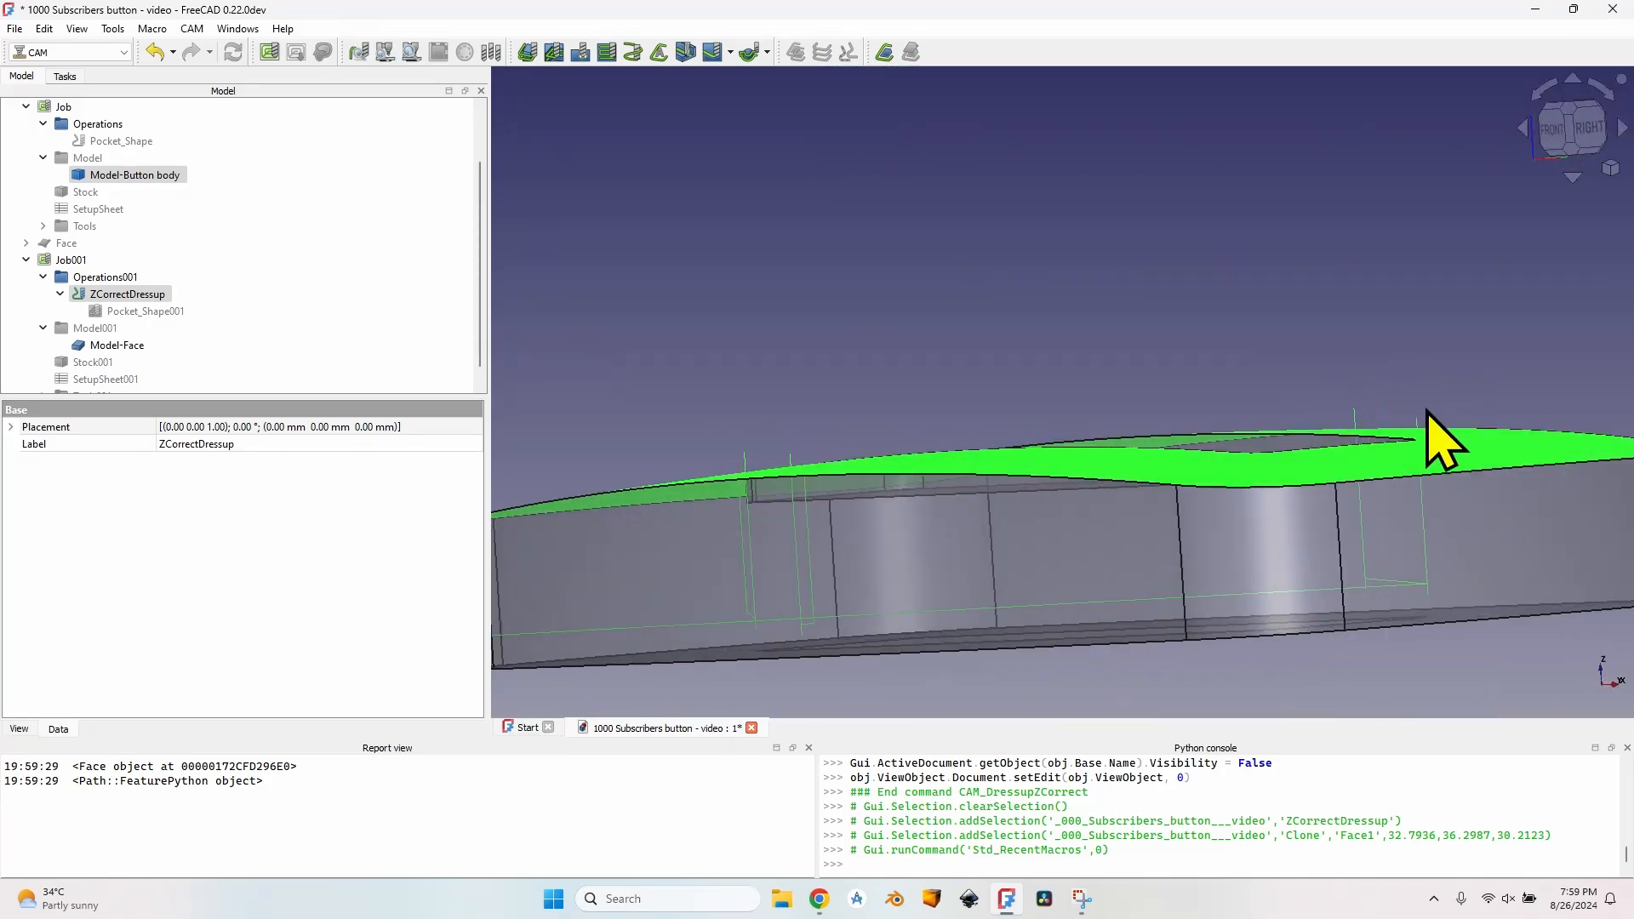
{"action": "middle_click_drag", "start_coordinate": [832, 576], "coordinate": [919, 537]}
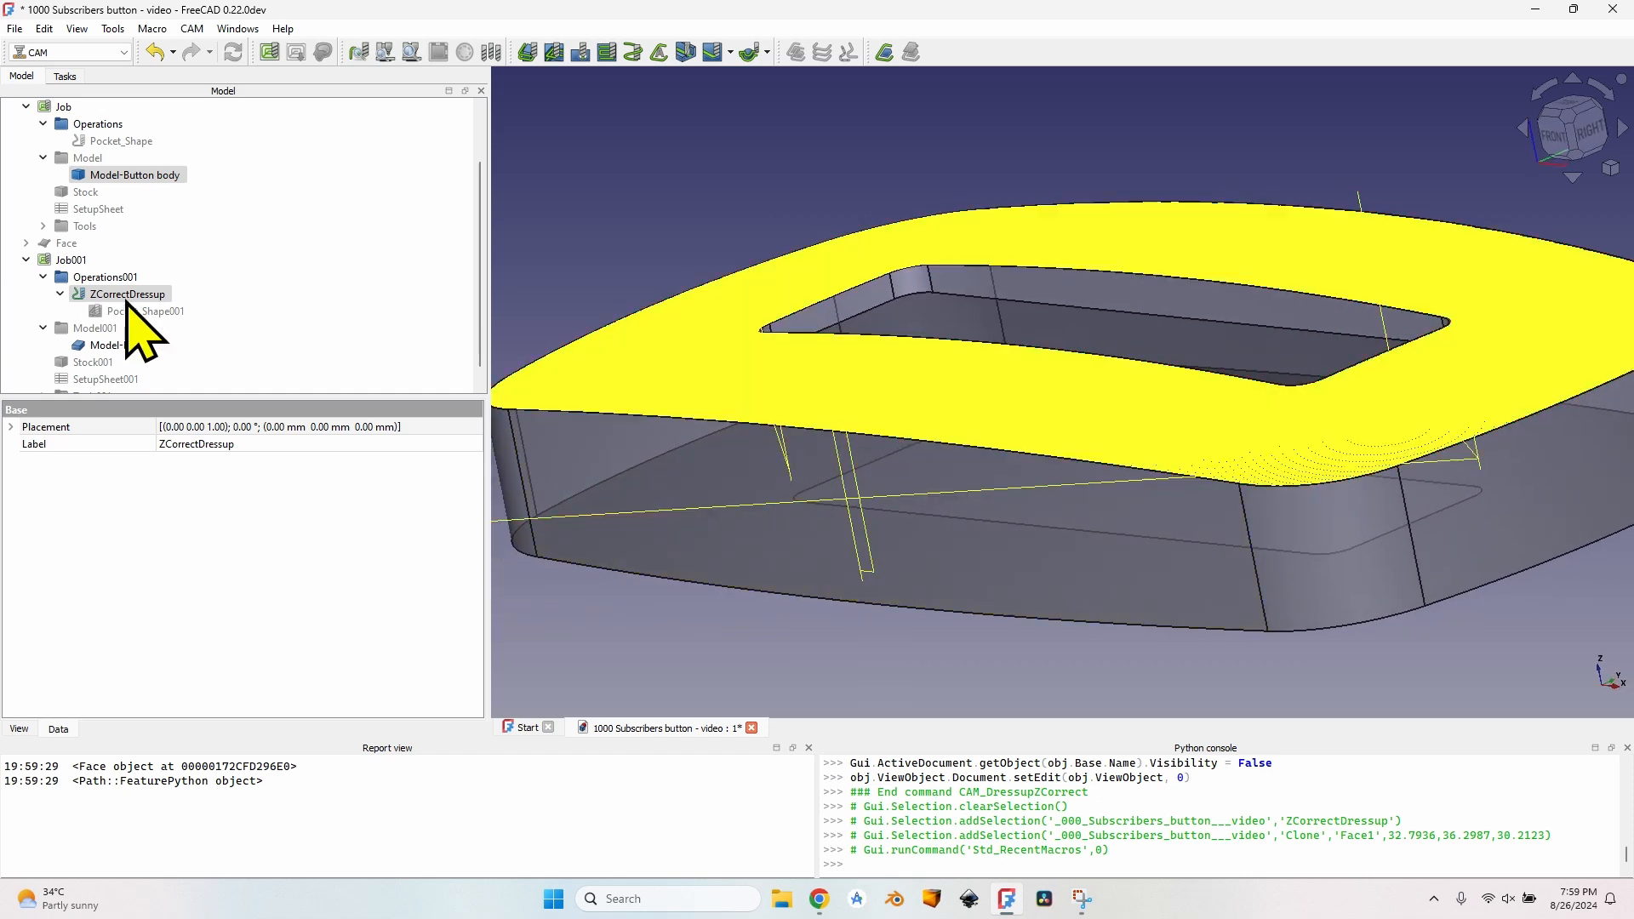
- Set Pocket_Shape001's Safe Height and Clearance Height to 35 mm and inspect the rapid moves above the button body
{"action": "double_click", "coordinate": [143, 311]}
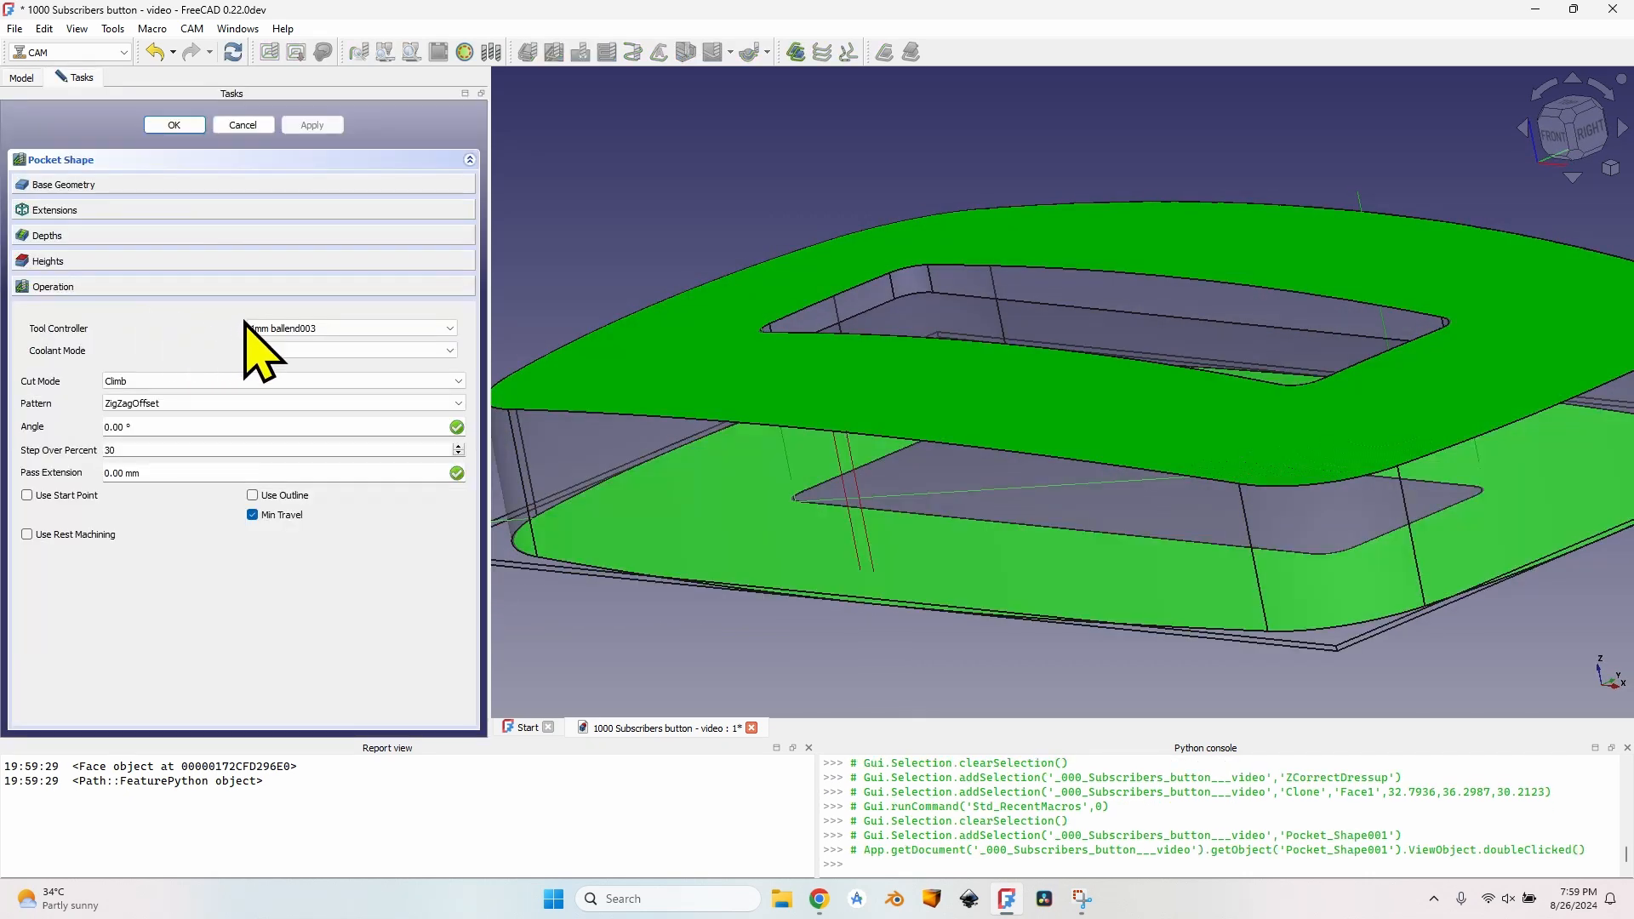
{"action": "left_click", "coordinate": [170, 260]}
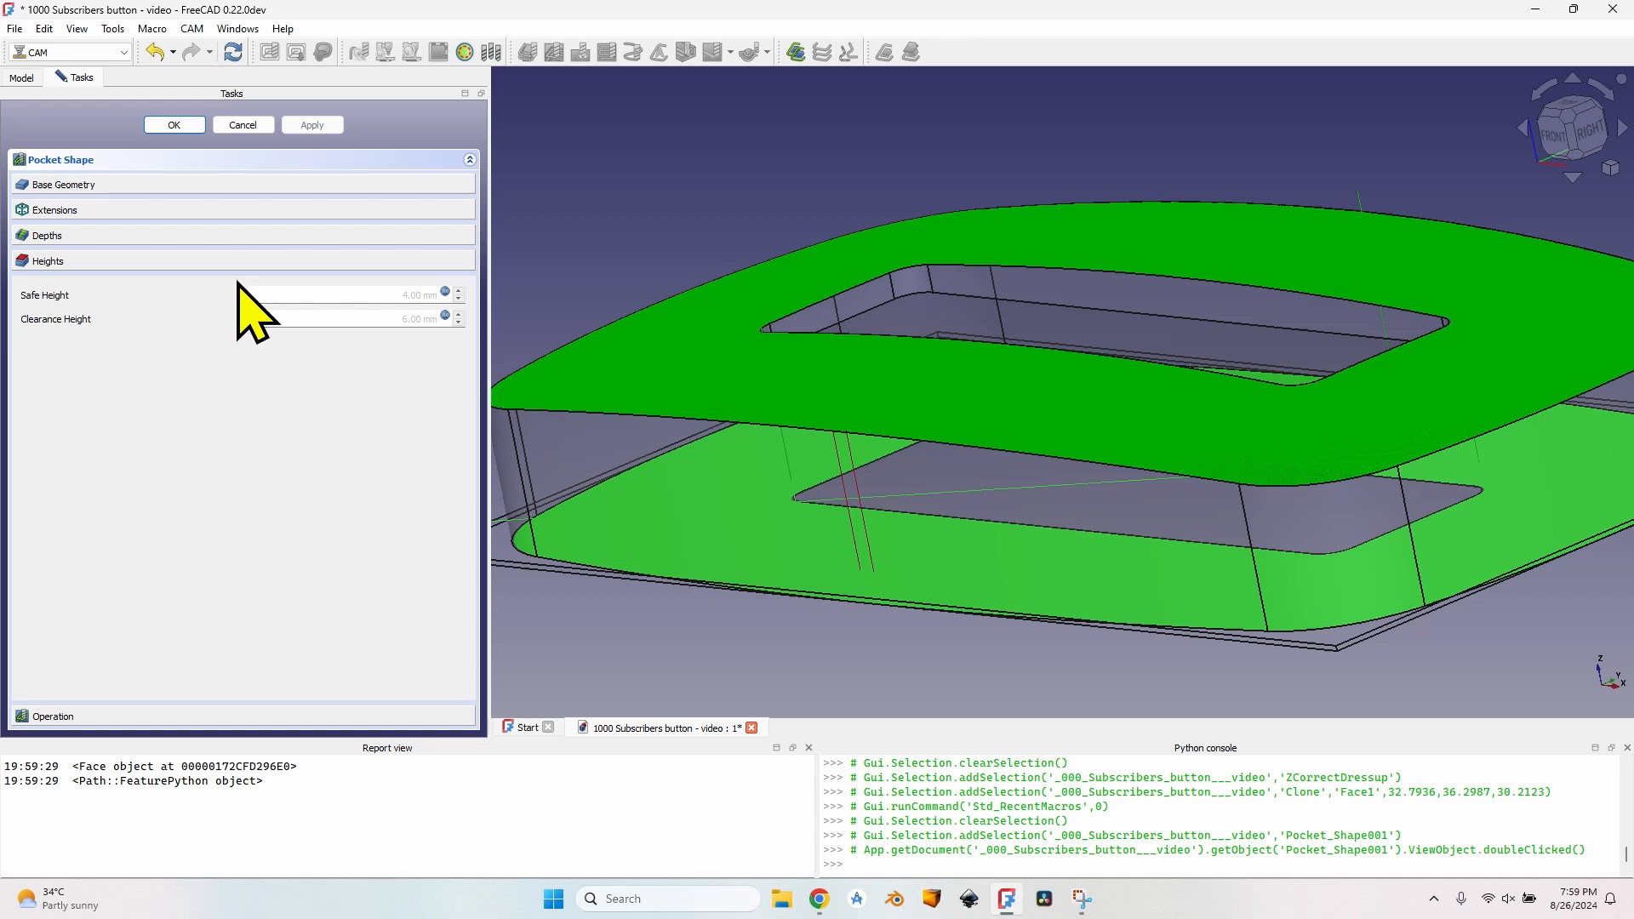
{"action": "left_click", "coordinate": [446, 292]}
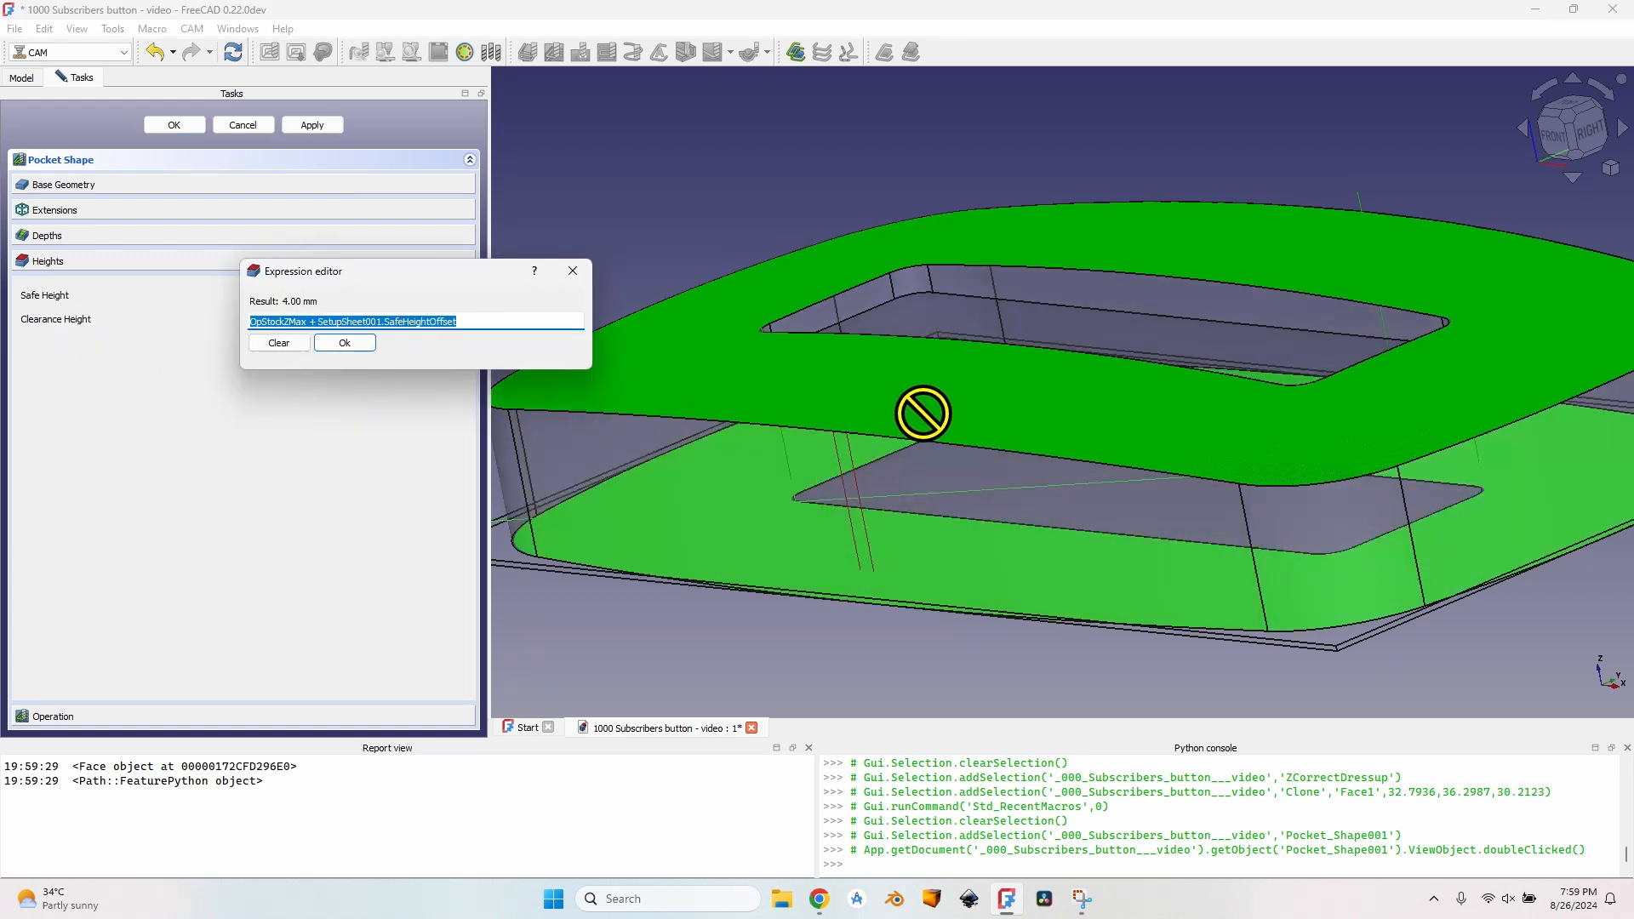
{"action": "type", "text": "35"}
{"action": "key", "text": "Return"}
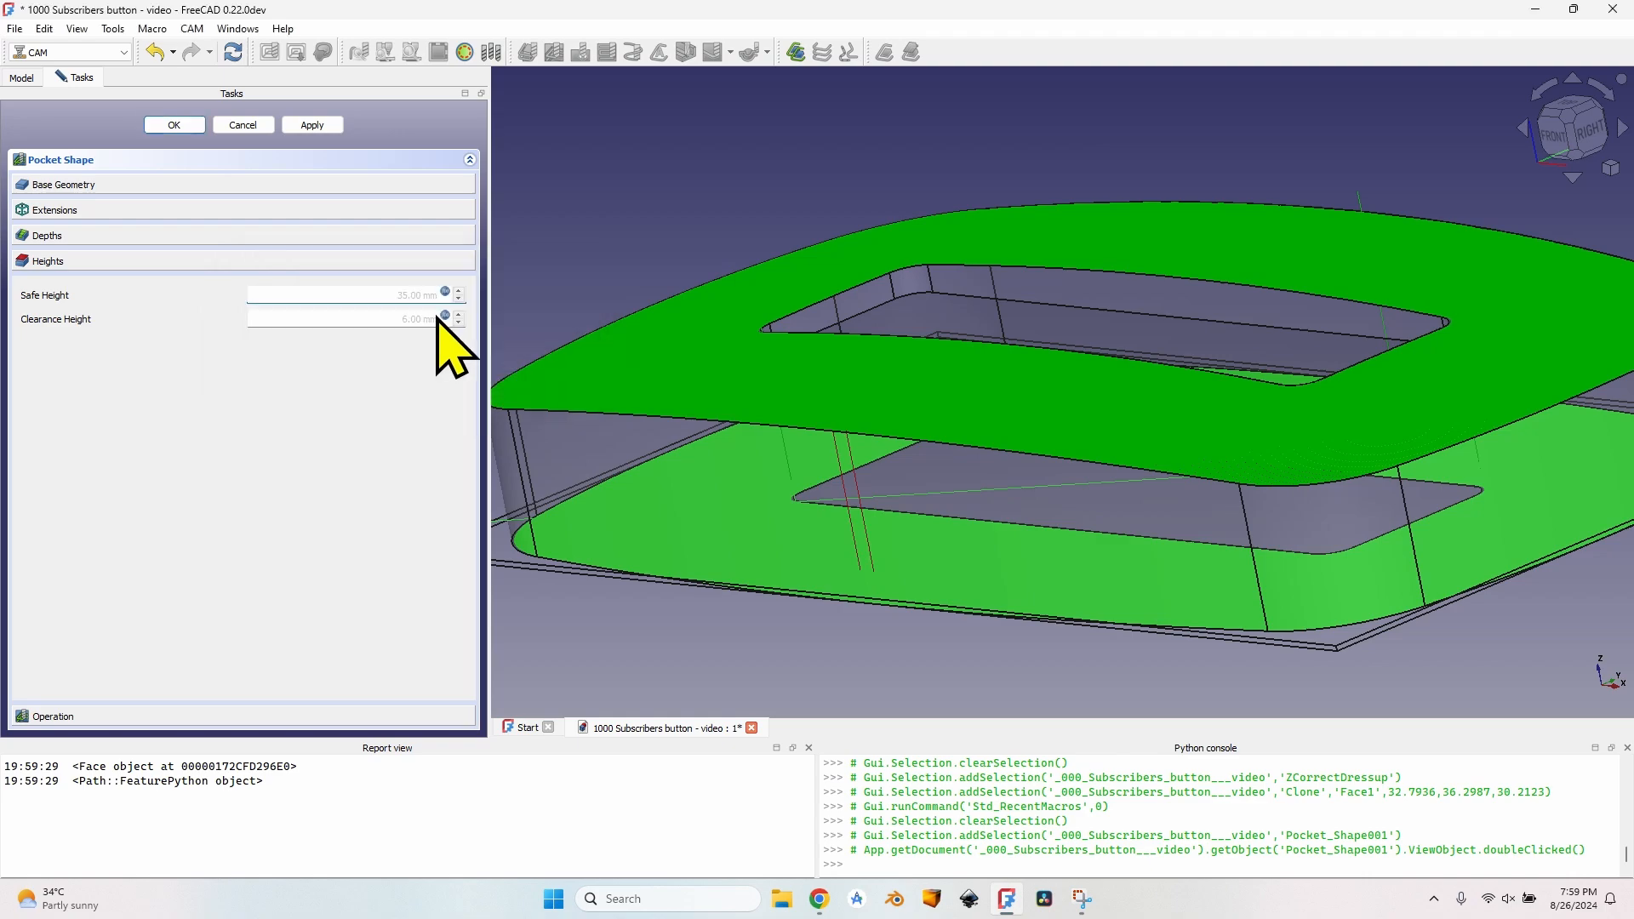
{"action": "left_click", "coordinate": [445, 317]}
{"action": "type", "text": "35"}
{"action": "left_click", "coordinate": [357, 366]}
{"action": "middle_click_drag", "start_coordinate": [996, 442], "coordinate": [743, 429]}
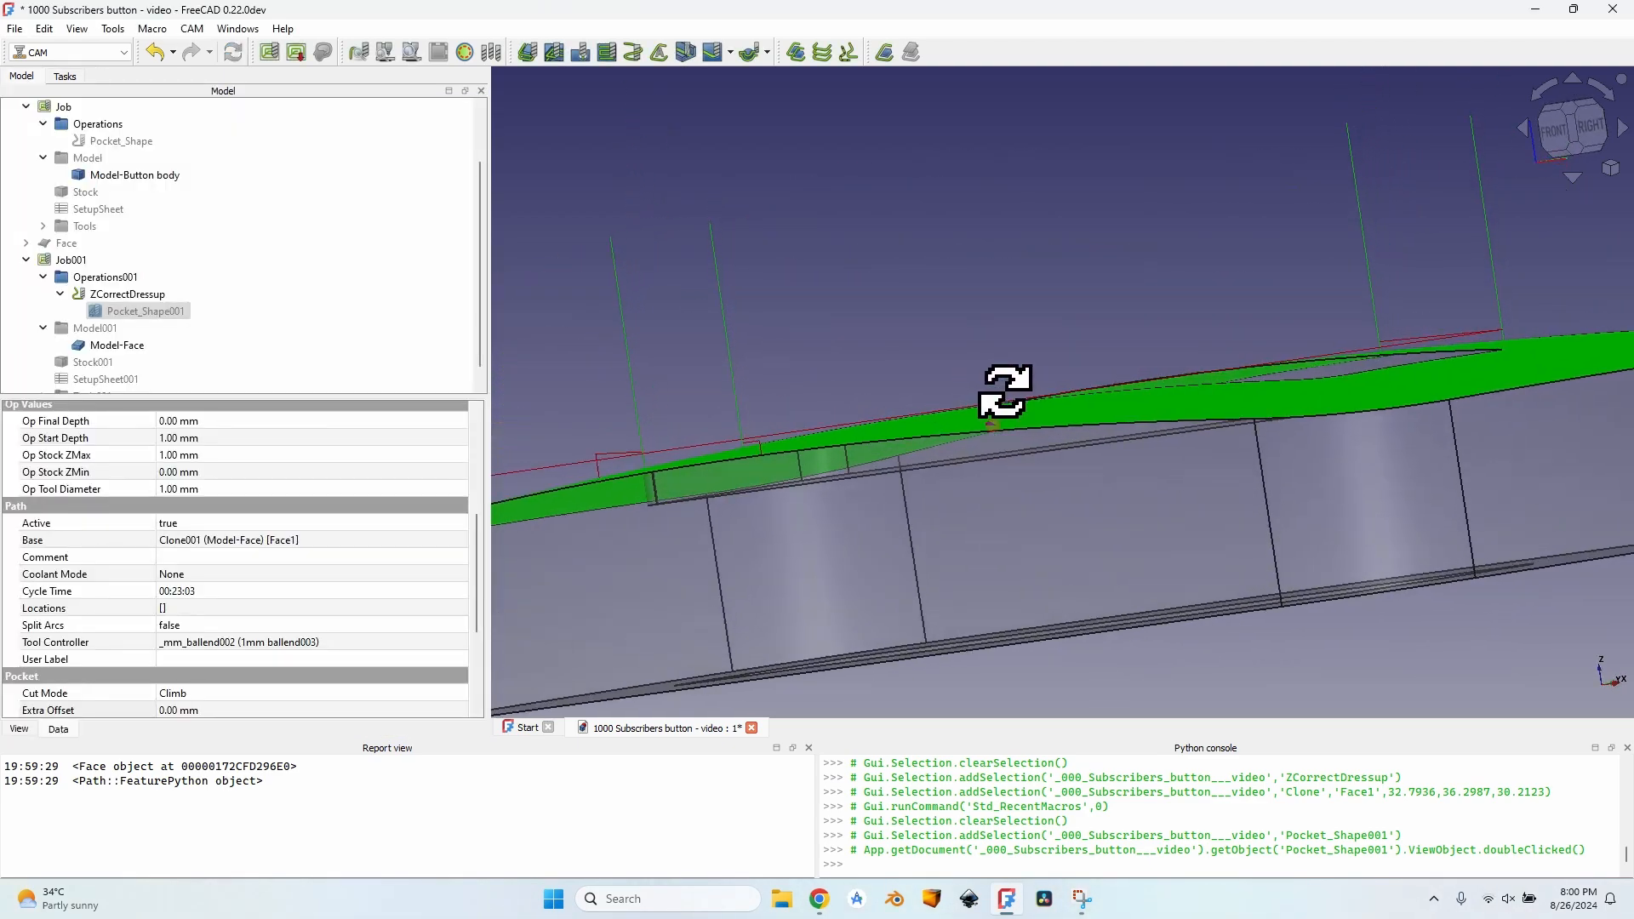
{"action": "scroll", "coordinate": [776, 410], "scroll_direction": "down", "scroll_amount": 2}
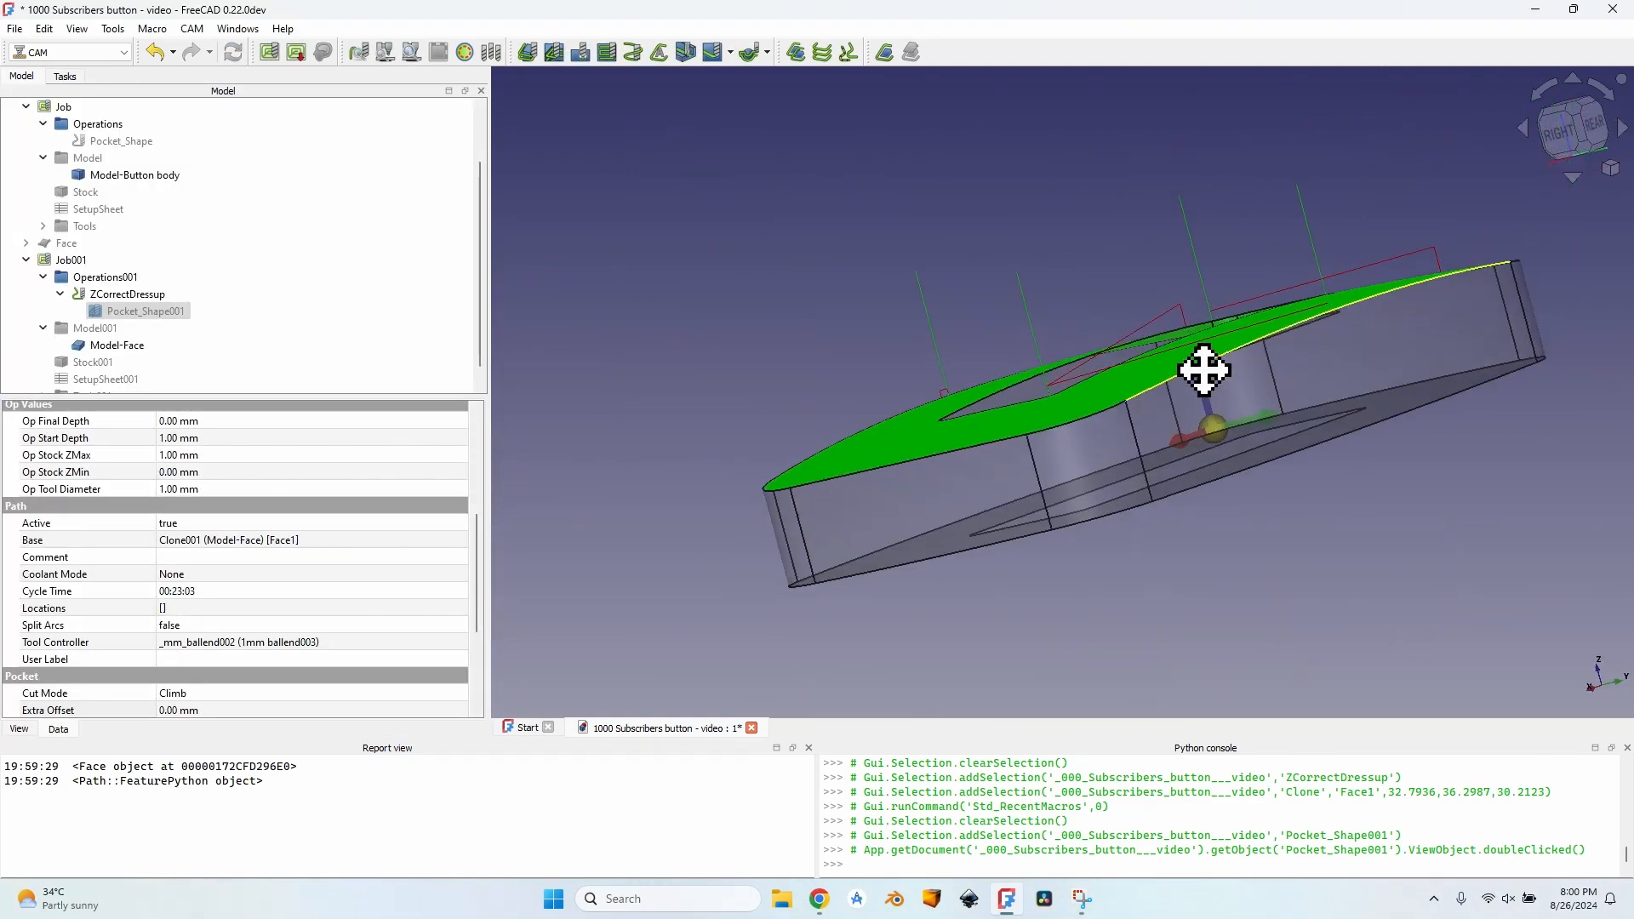
{"action": "middle_click_drag", "start_coordinate": [1204, 372], "coordinate": [1035, 390]}
{"action": "mouse_move", "coordinate": [1339, 375]}
{"action": "middle_mouse_down"}
{"action": "mouse_move", "coordinate": [1063, 431]}
{"action": "mouse_move", "coordinate": [912, 528]}
{"action": "mouse_move", "coordinate": [1029, 426]}
{"action": "mouse_move", "coordinate": [1225, 409]}
{"action": "mouse_move", "coordinate": [1336, 354]}
{"action": "middle_mouse_up"}
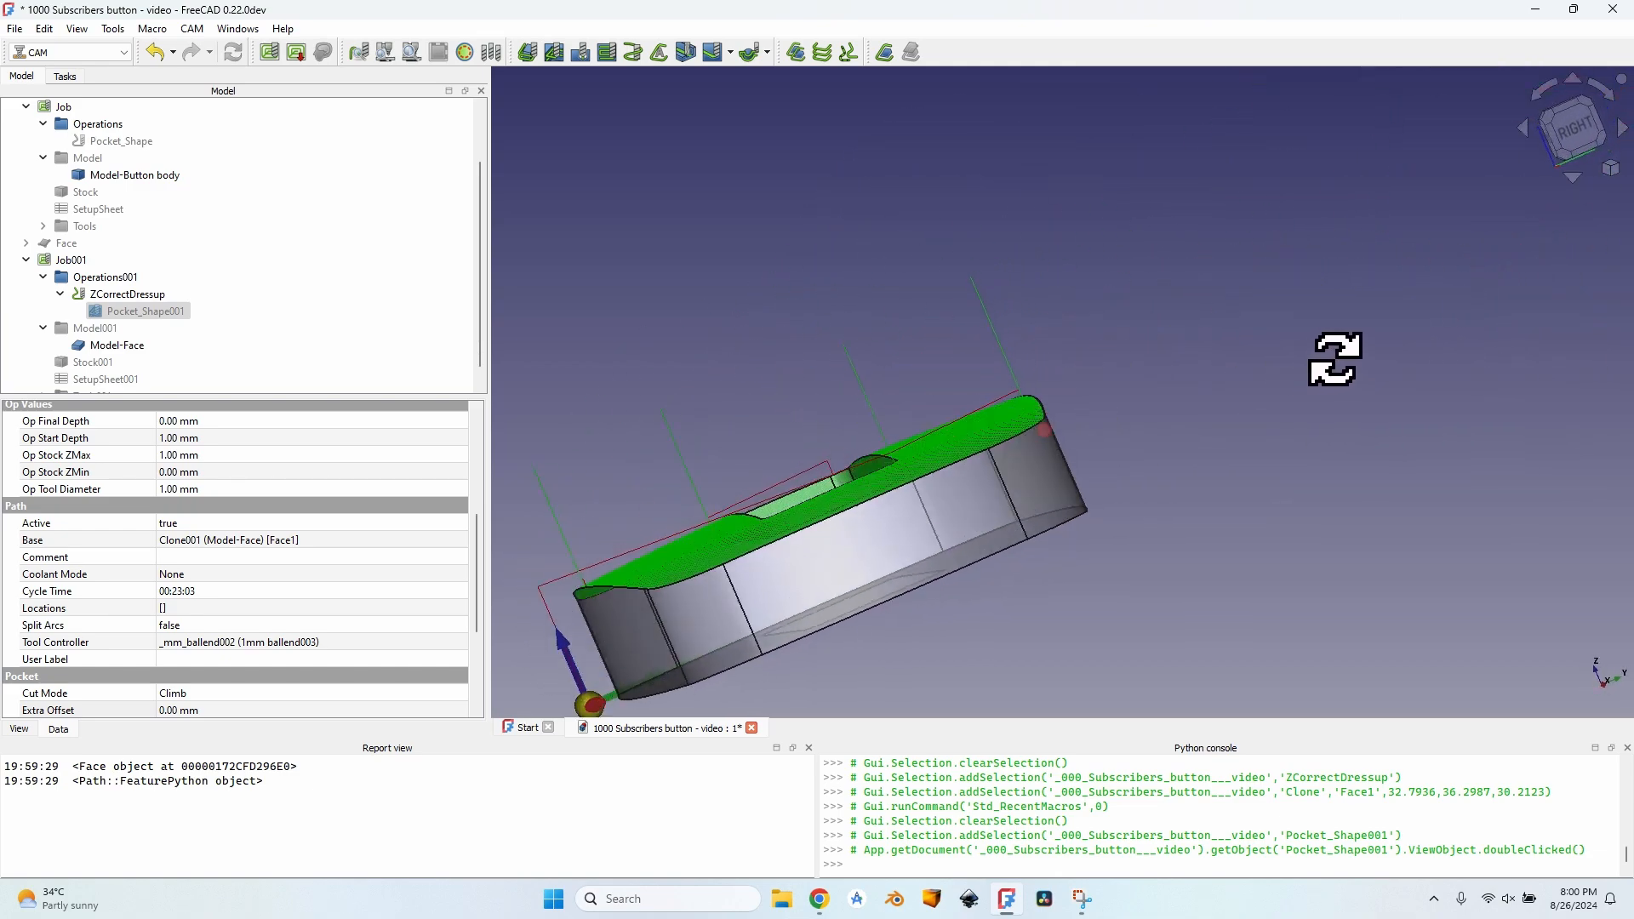
- Inspect the projected toolpath on the button body and check Pocket_Shape001's estimated cycle time
{"action": "scroll", "coordinate": [873, 490], "scroll_direction": "up", "scroll_amount": 5}
{"action": "scroll", "coordinate": [873, 490], "scroll_direction": "up", "scroll_amount": 3}
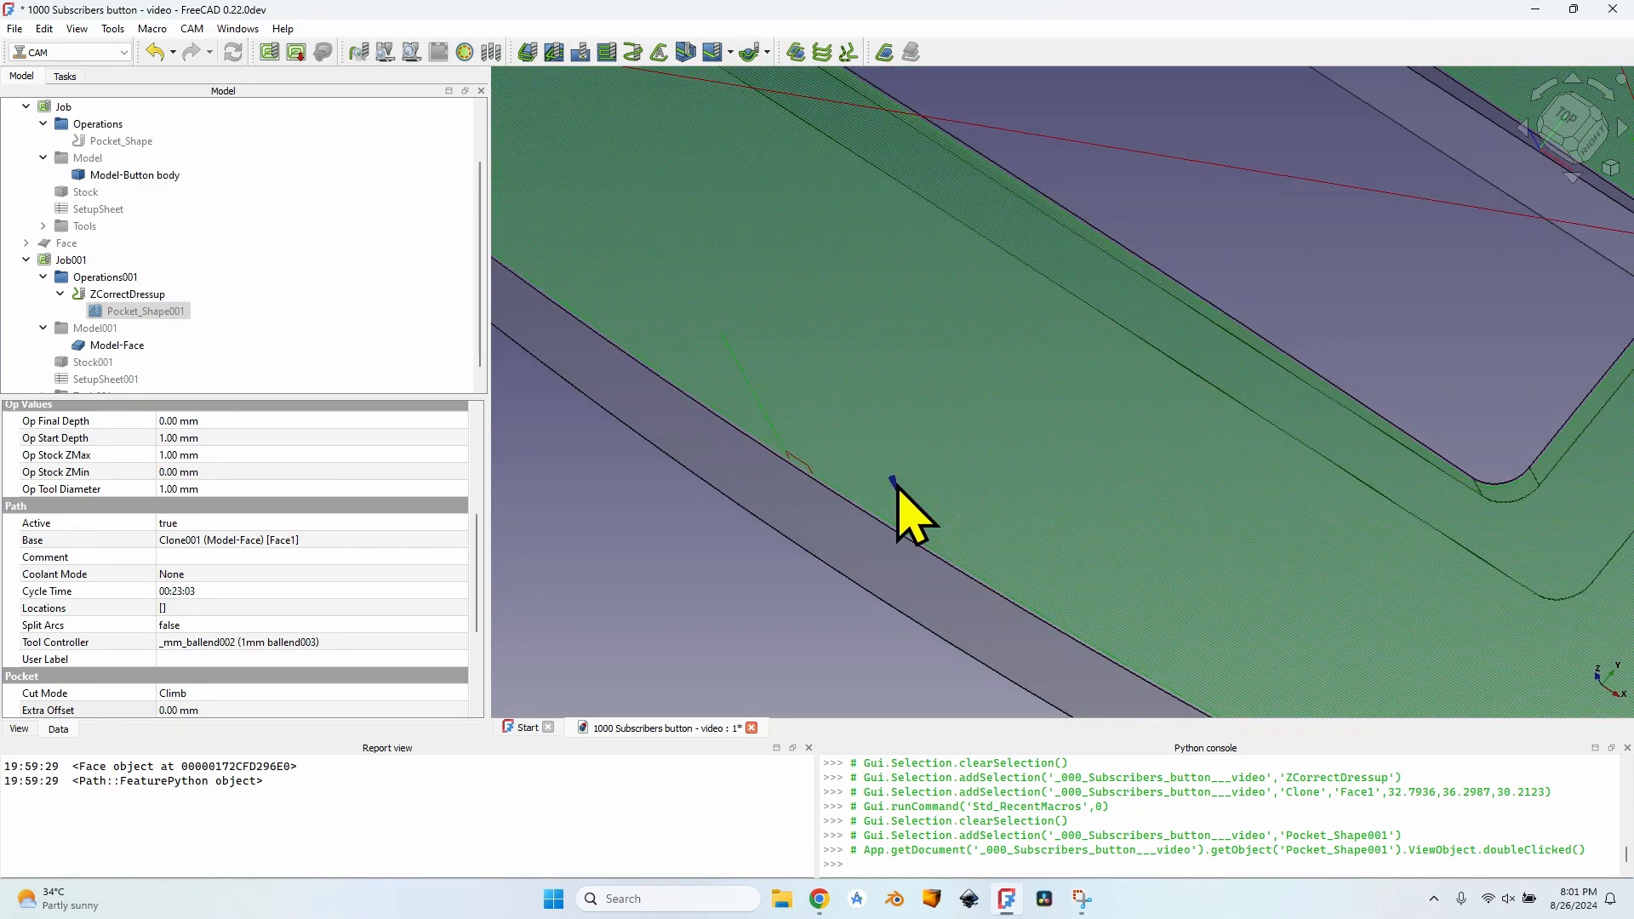
{"action": "scroll", "coordinate": [903, 477], "scroll_direction": "down", "scroll_amount": 6}
{"action": "middle_click_drag", "start_coordinate": [926, 467], "coordinate": [870, 313]}
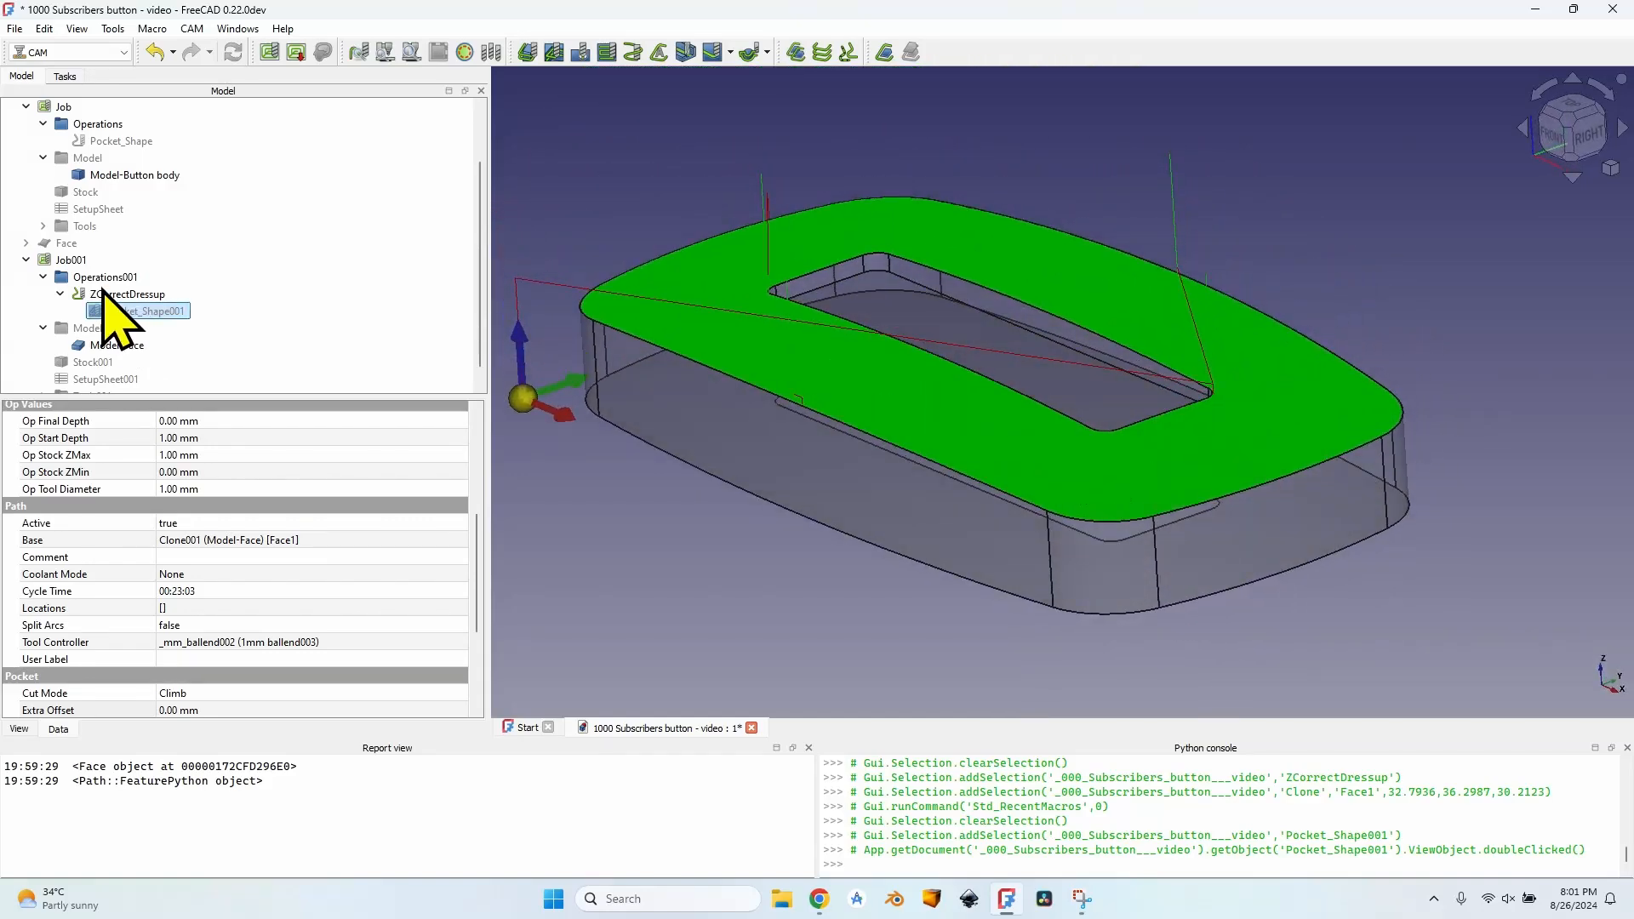
{"action": "left_click", "coordinate": [62, 260]}
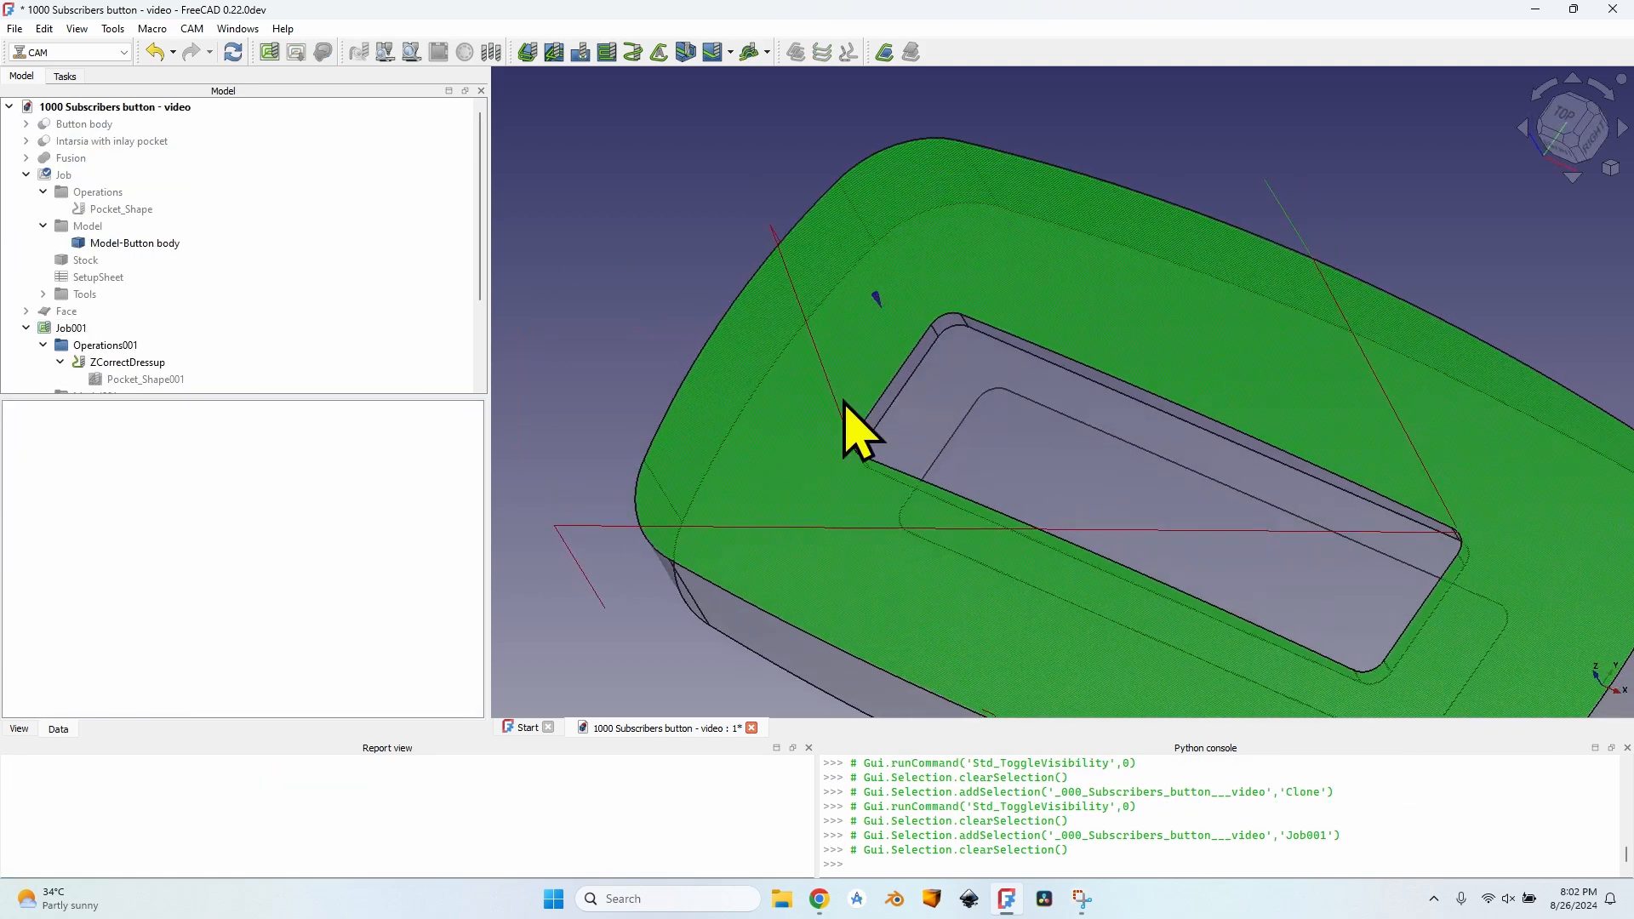
{"action": "left_click", "coordinate": [1054, 400]}
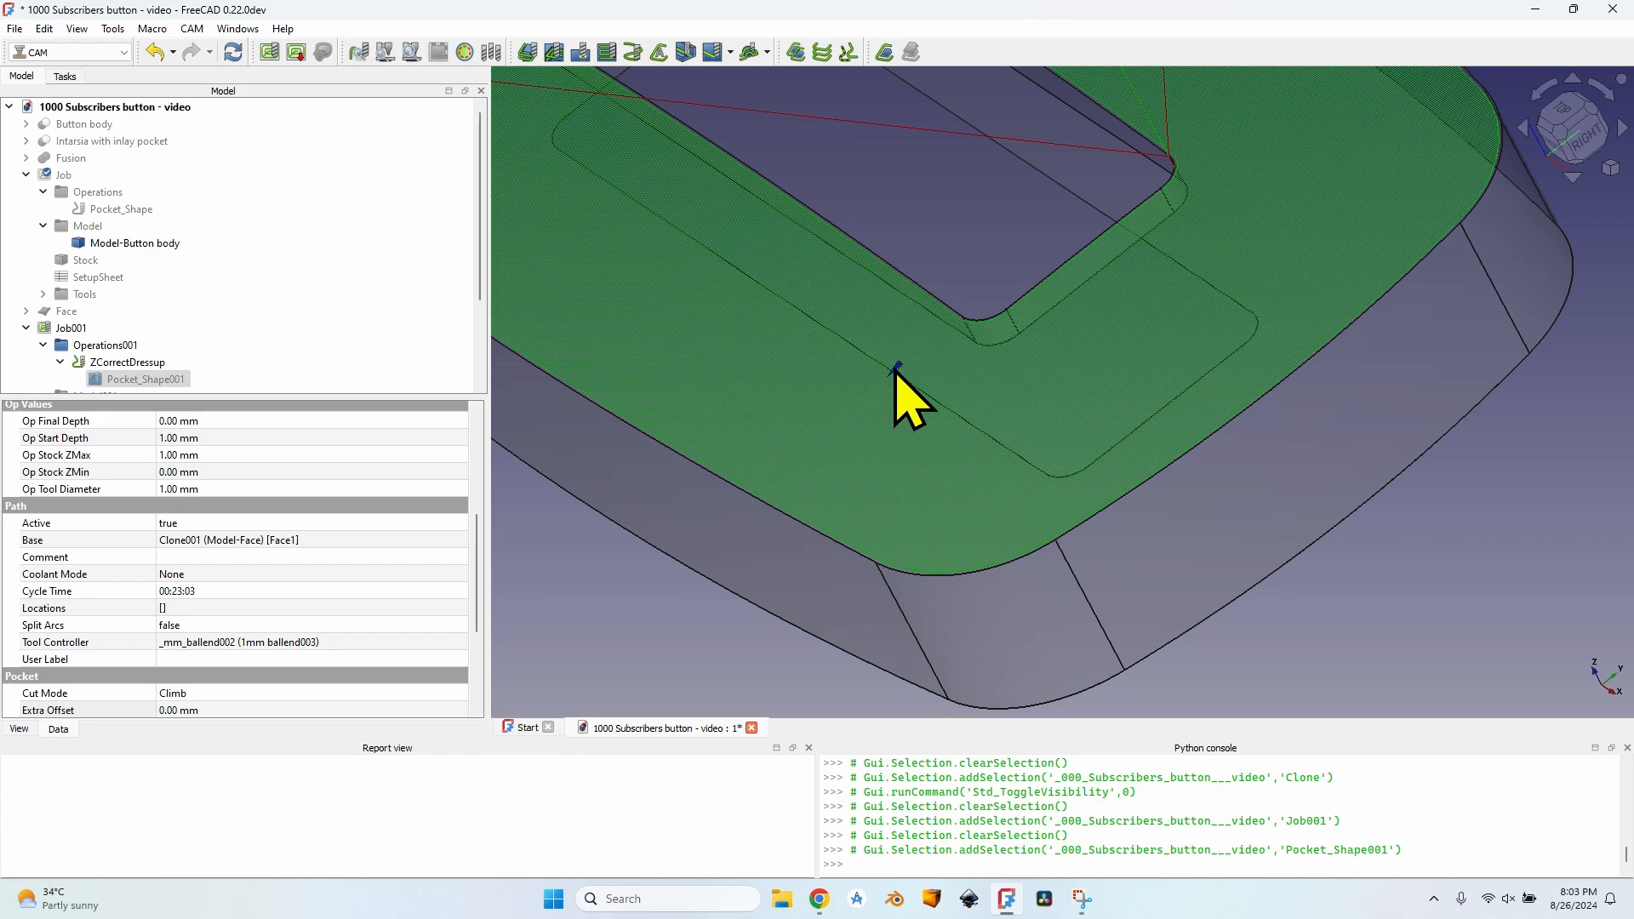
{"action": "left_click", "coordinate": [181, 593]}
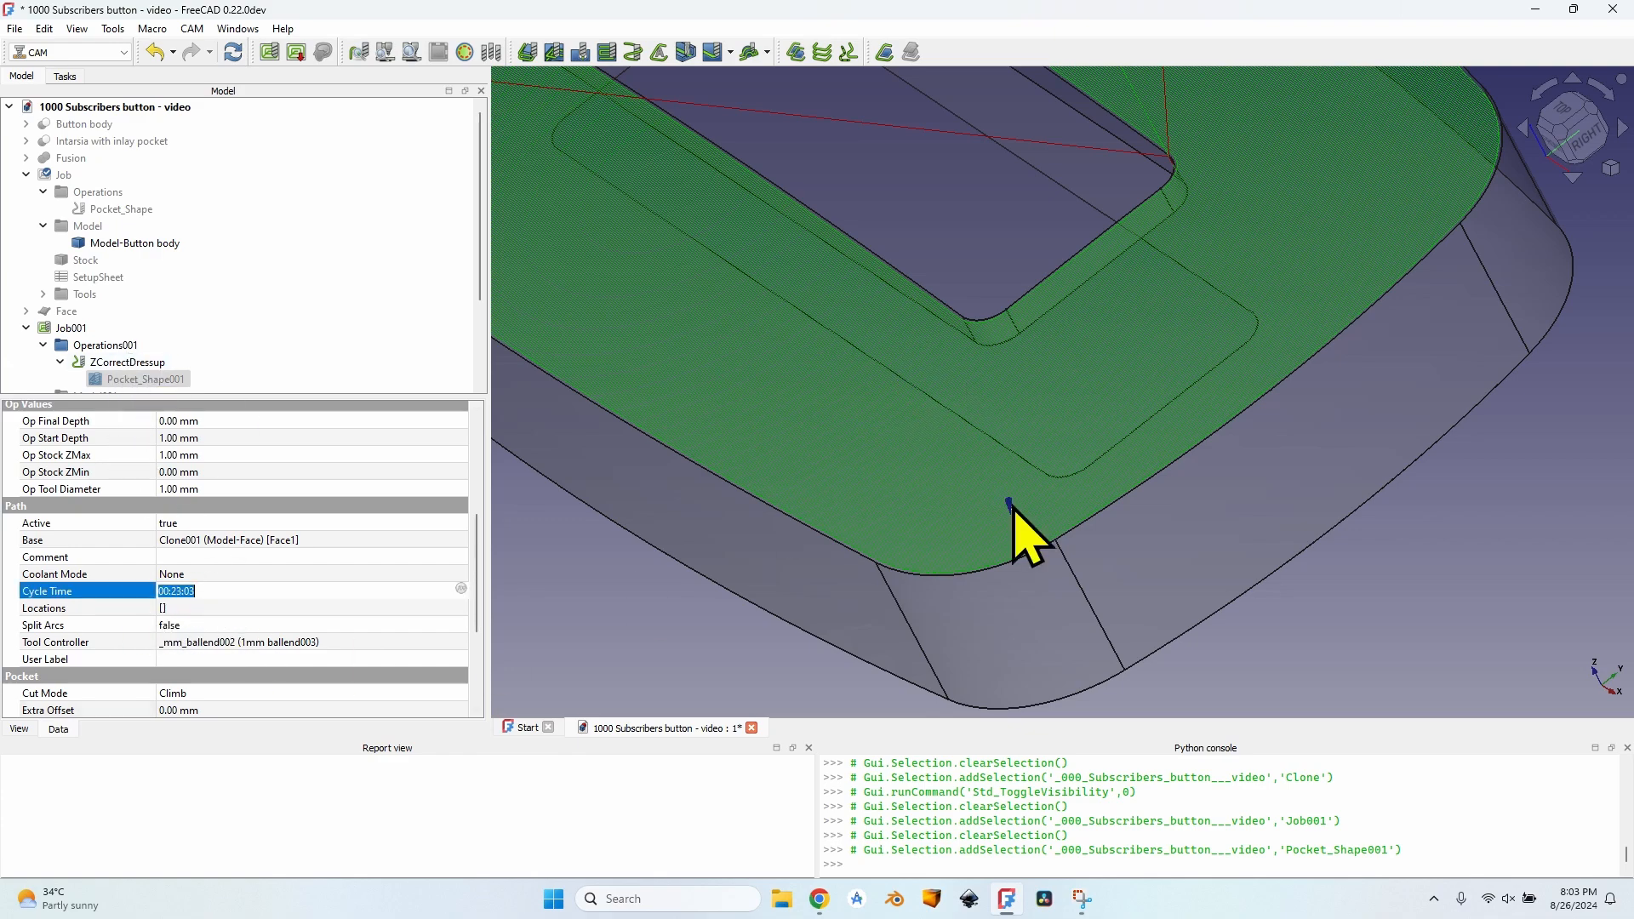
{"action": "scroll", "coordinate": [1017, 510], "scroll_direction": "down", "scroll_amount": 5}
{"action": "middle_click_drag", "start_coordinate": [979, 421], "coordinate": [965, 321]}
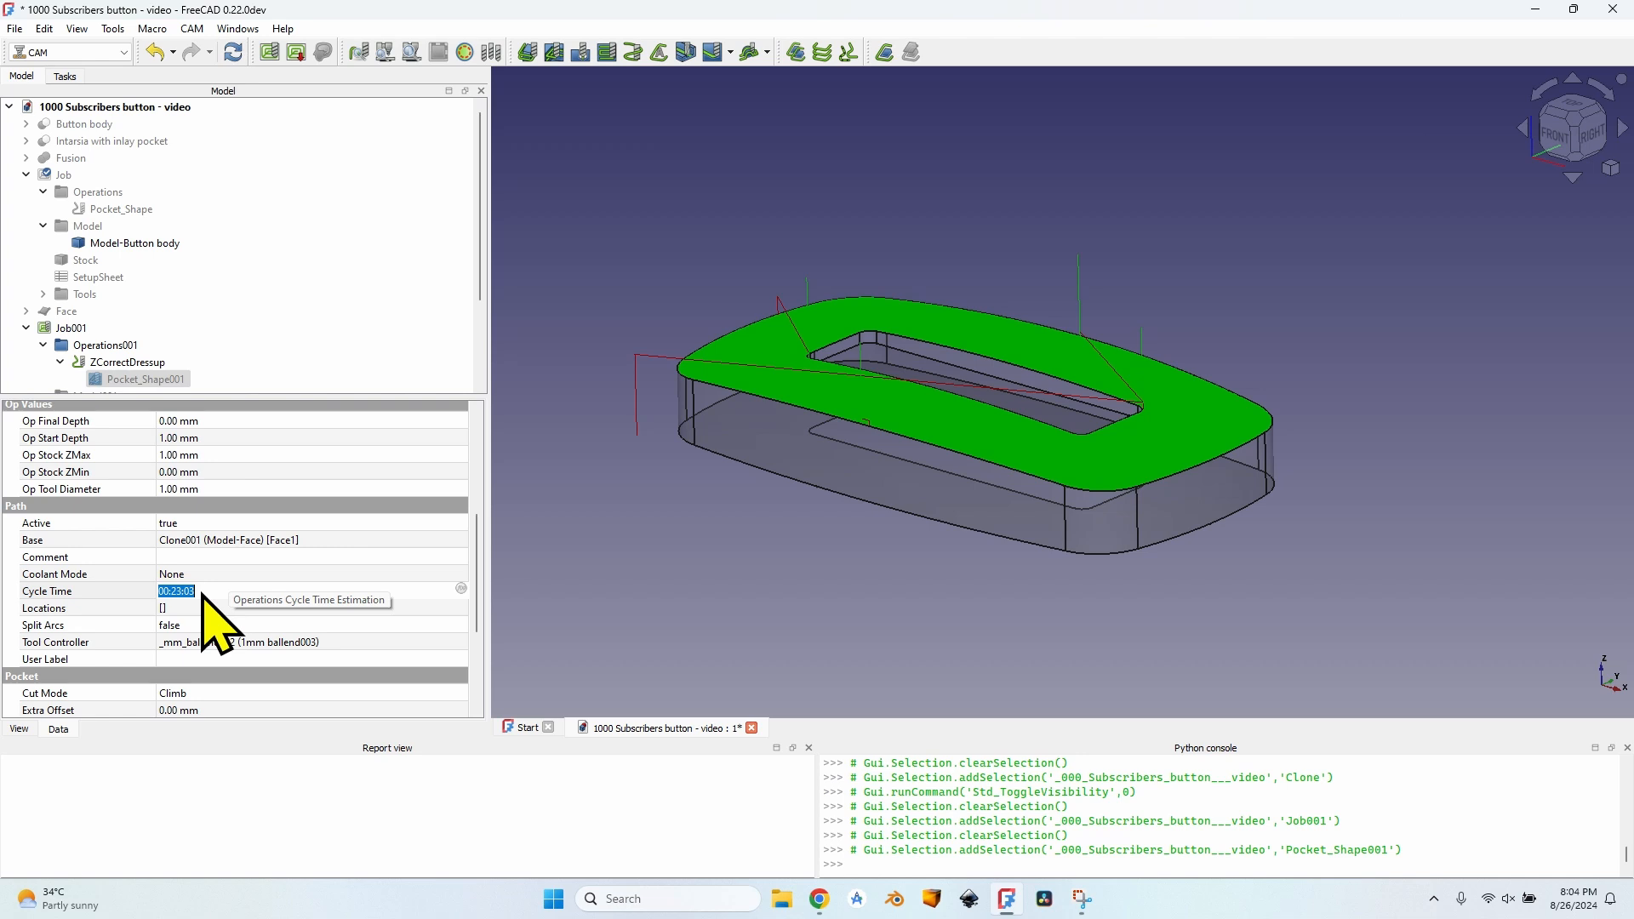
- Examine from low side angles and close up how the projected toolpath follows the button body's curved top and outer edge
{"action": "scroll", "coordinate": [665, 295], "scroll_direction": "up", "scroll_amount": 1}
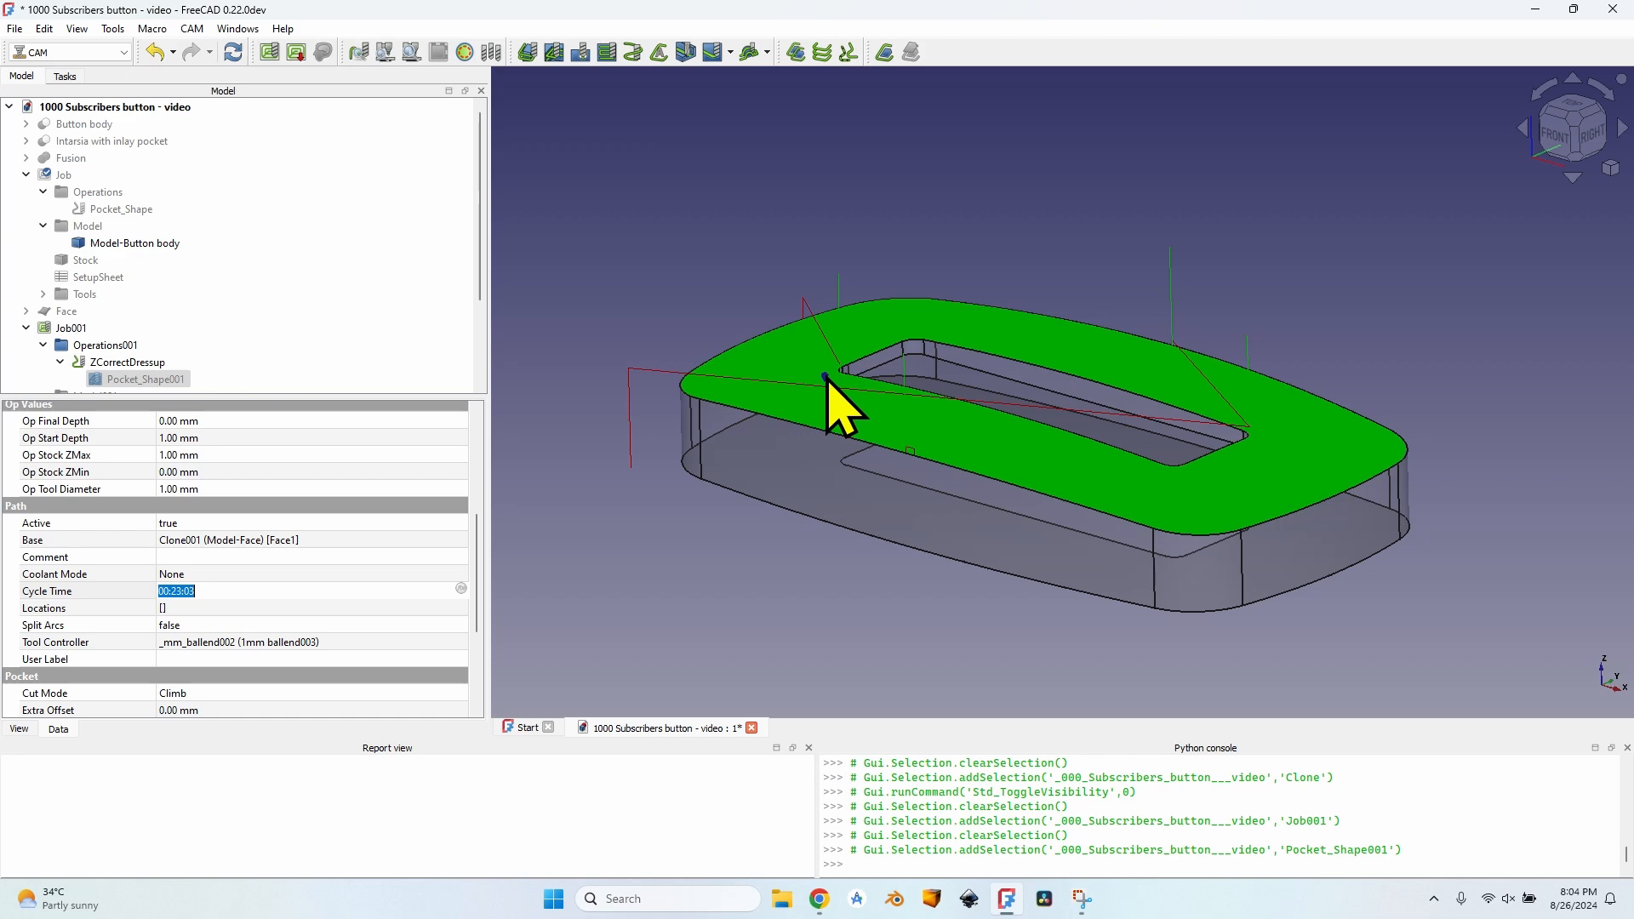
{"action": "middle_click_drag", "start_coordinate": [830, 400], "coordinate": [970, 443]}
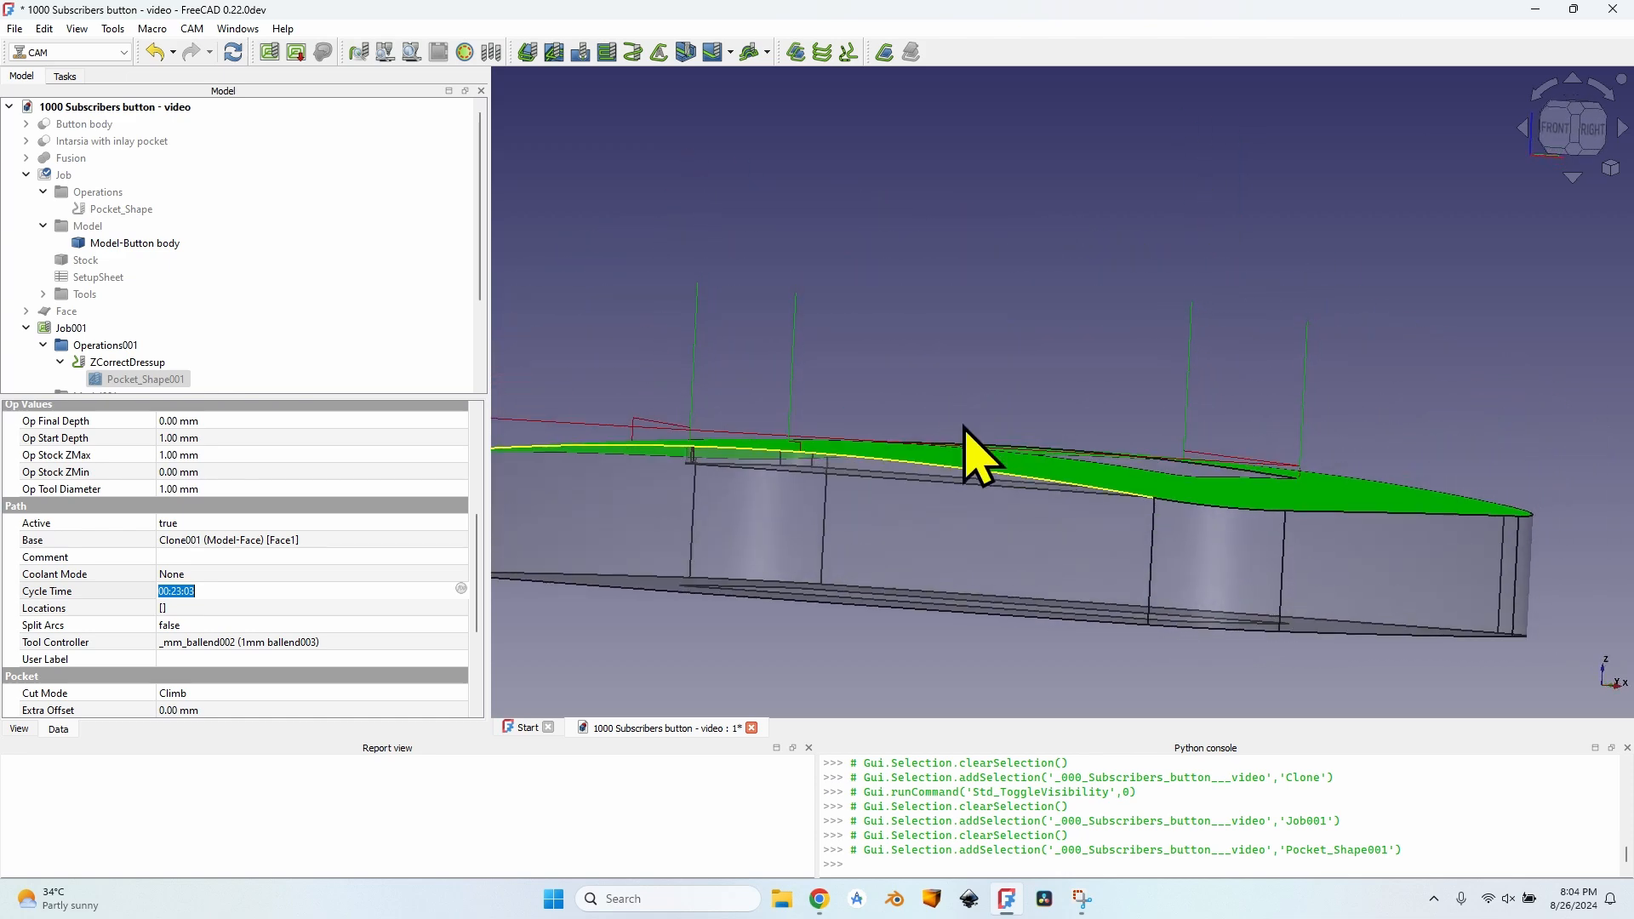
{"action": "scroll", "coordinate": [810, 456], "scroll_direction": "up", "scroll_amount": 2}
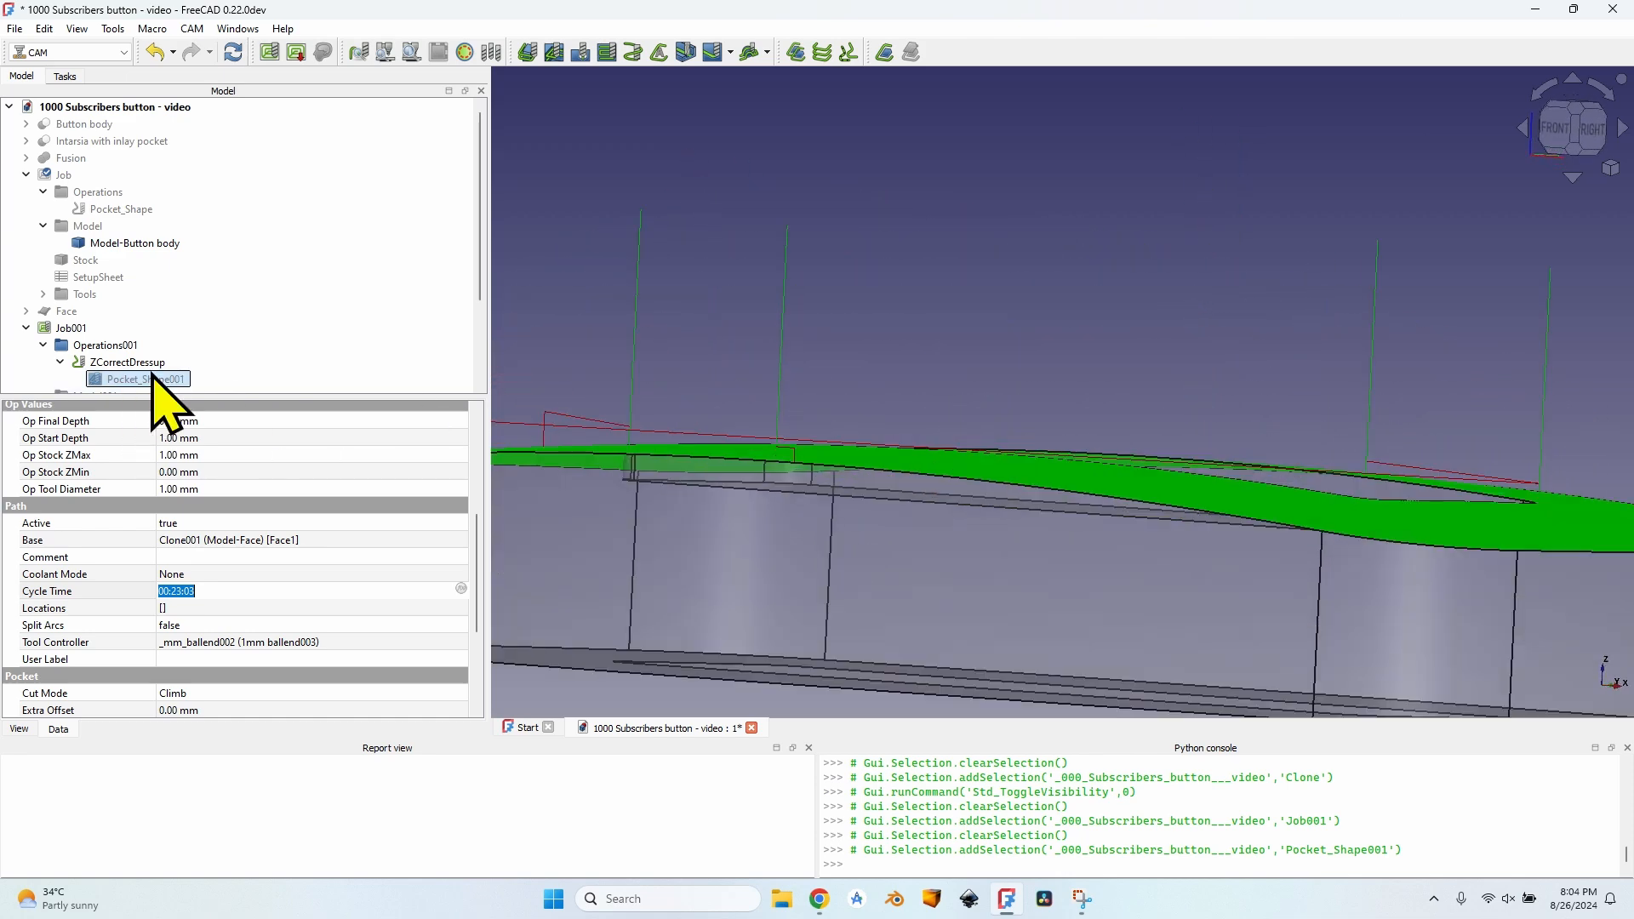
{"action": "middle_click_drag", "start_coordinate": [958, 323], "coordinate": [1141, 306]}
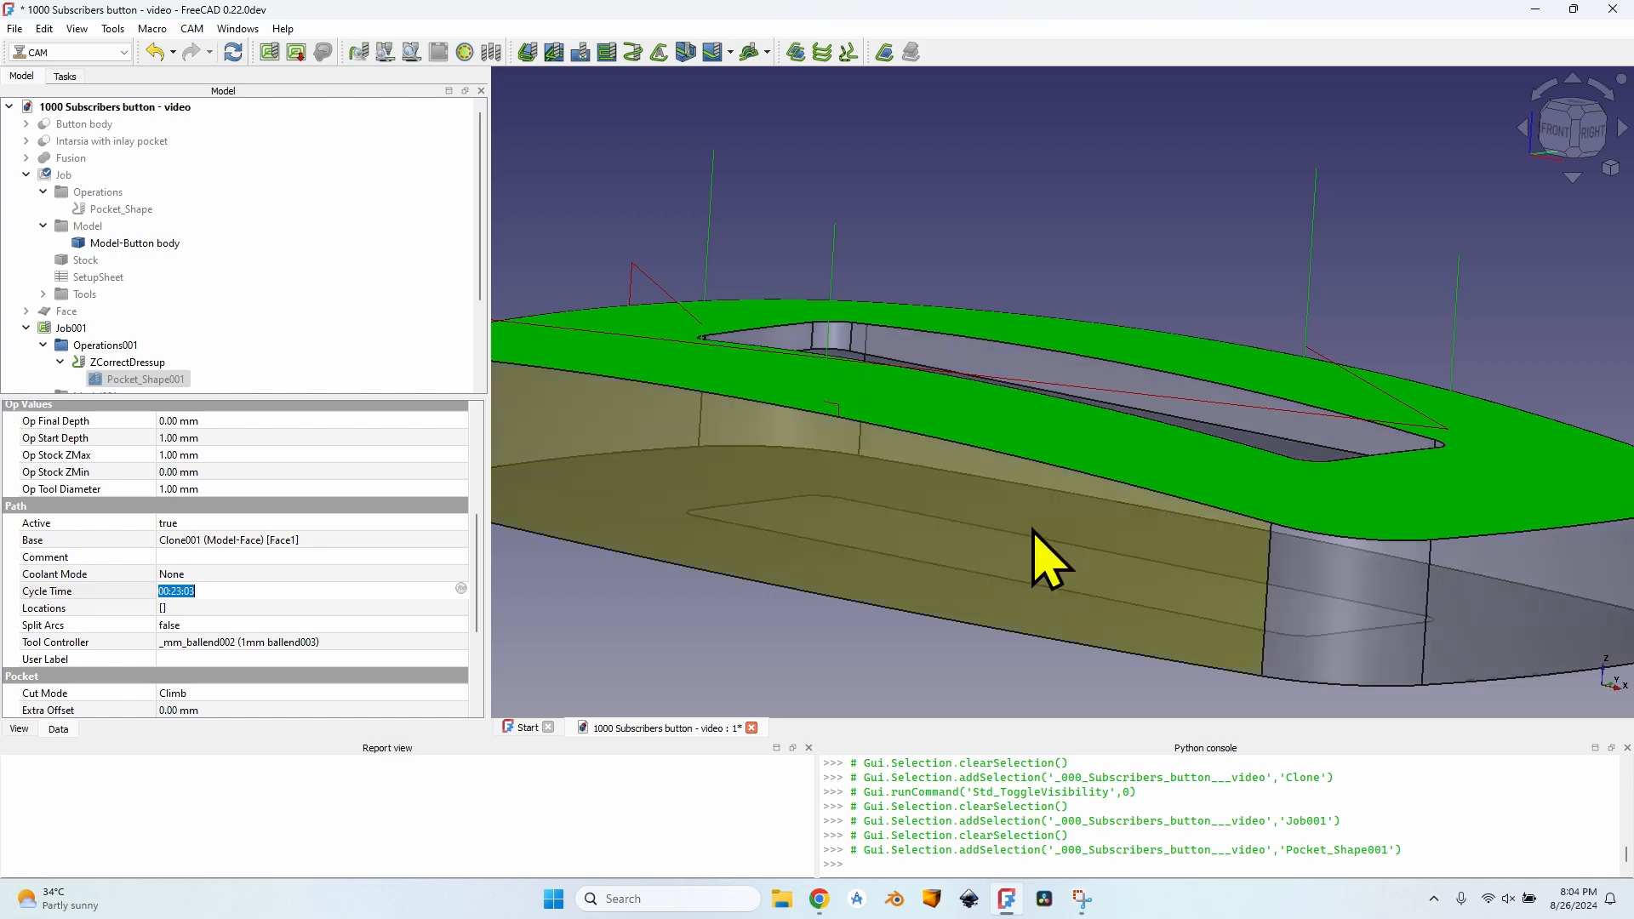
{"action": "scroll", "coordinate": [1036, 533], "scroll_direction": "down", "scroll_amount": 3}
{"action": "middle_click_drag", "start_coordinate": [988, 366], "coordinate": [937, 412]}
{"action": "scroll", "coordinate": [1178, 584], "scroll_direction": "up", "scroll_amount": 6}
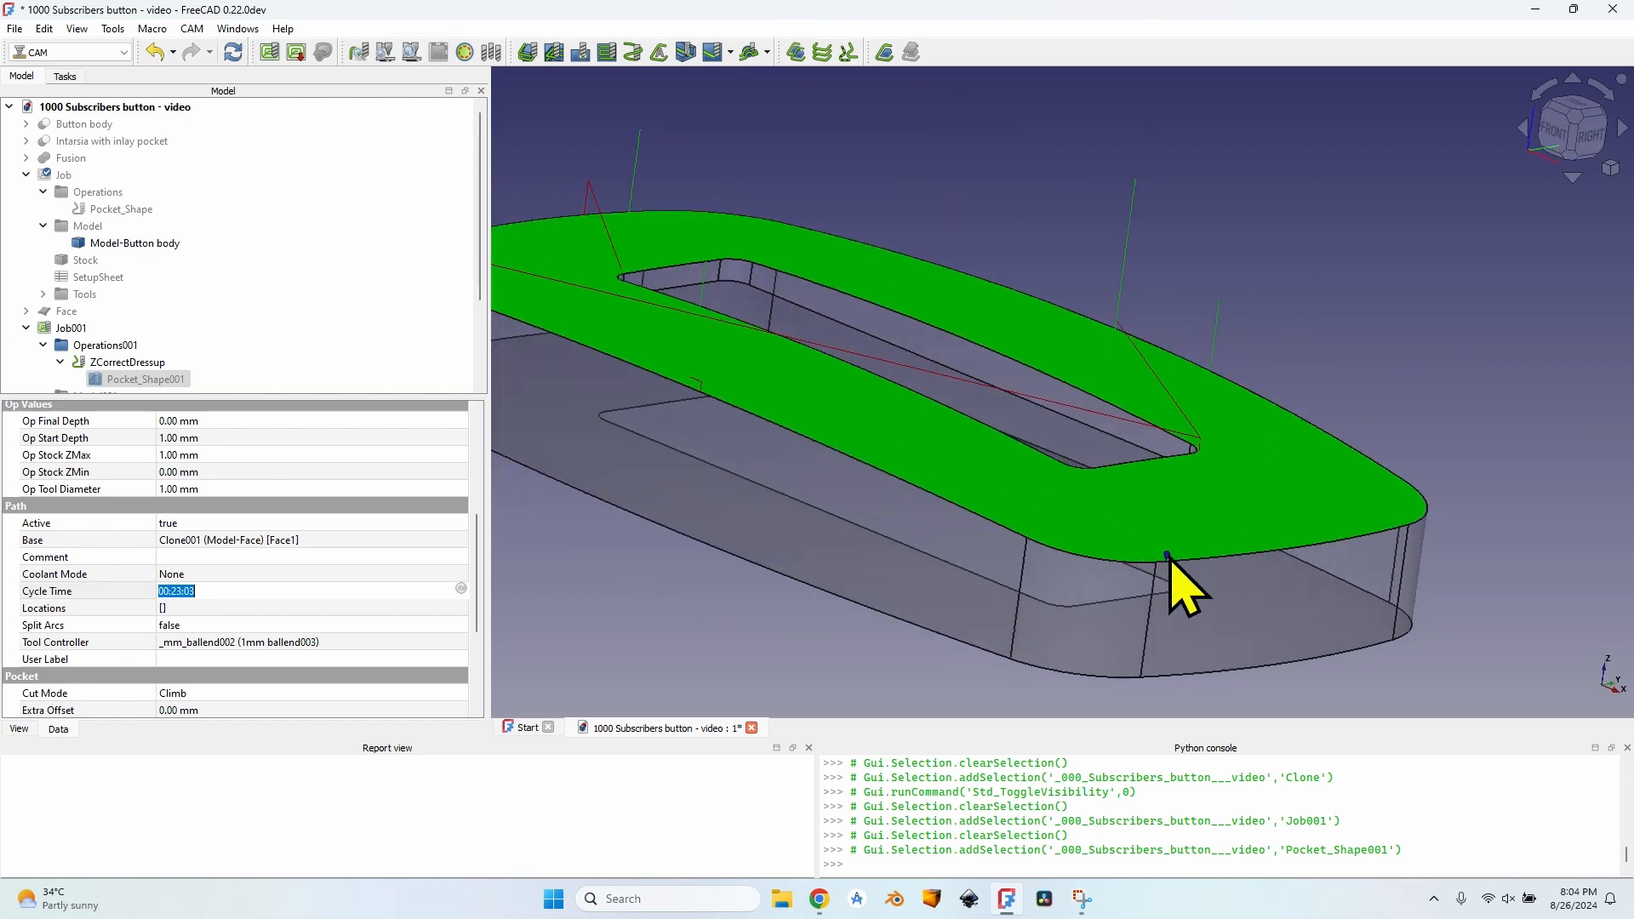
{"action": "scroll", "coordinate": [1124, 545], "scroll_direction": "down", "scroll_amount": 3}
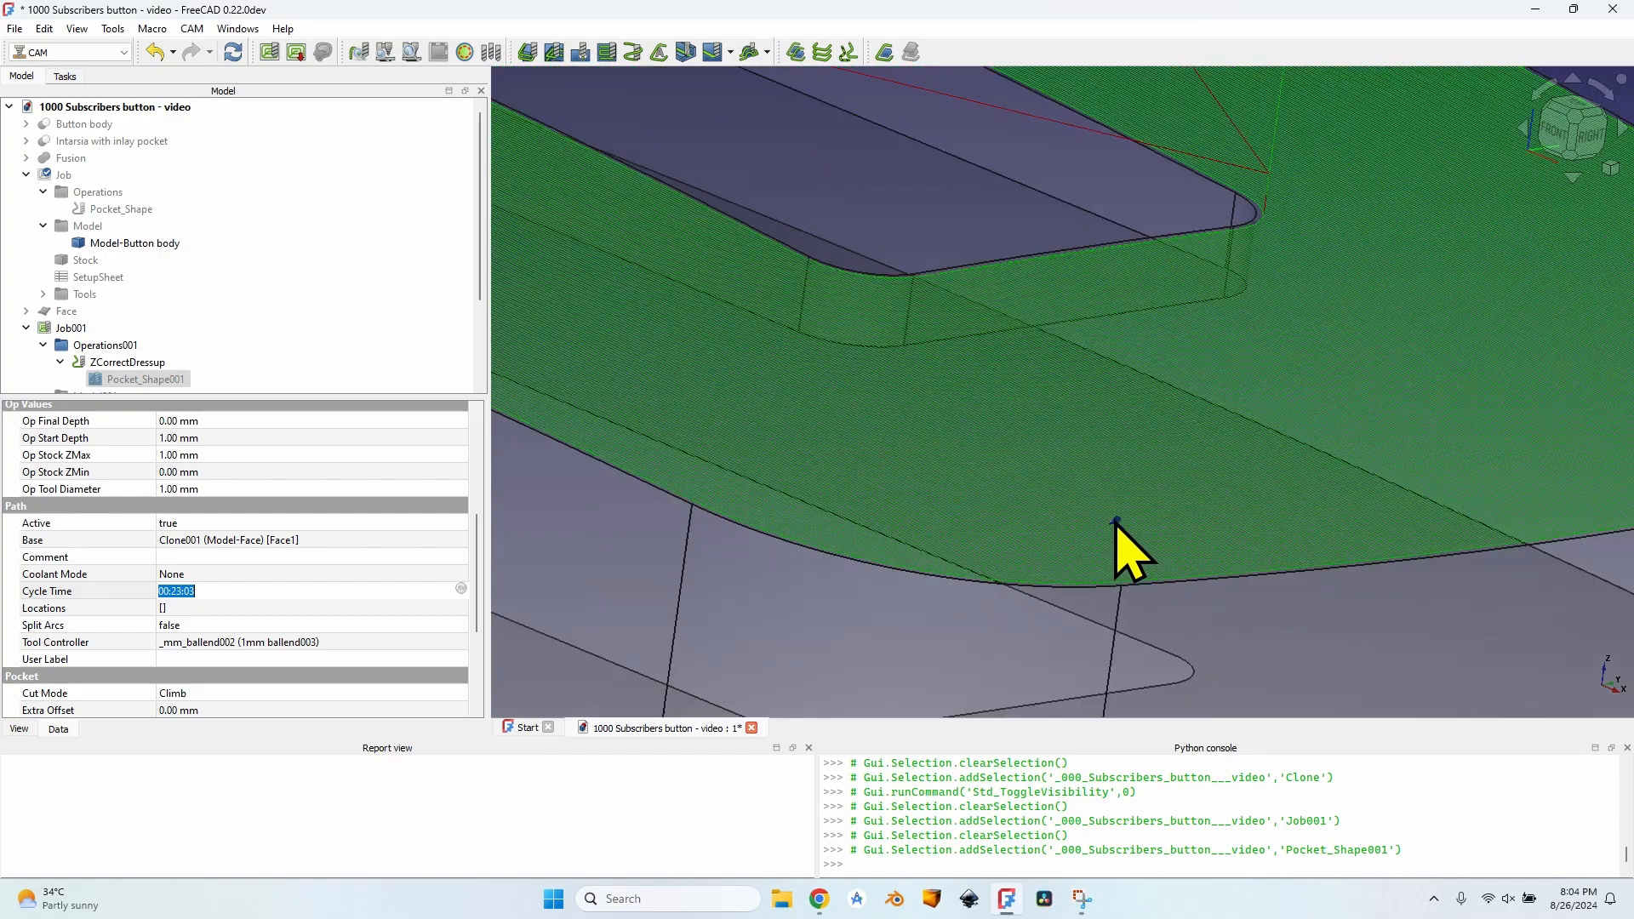
{"action": "middle_click_drag", "start_coordinate": [1201, 579], "coordinate": [1274, 539]}
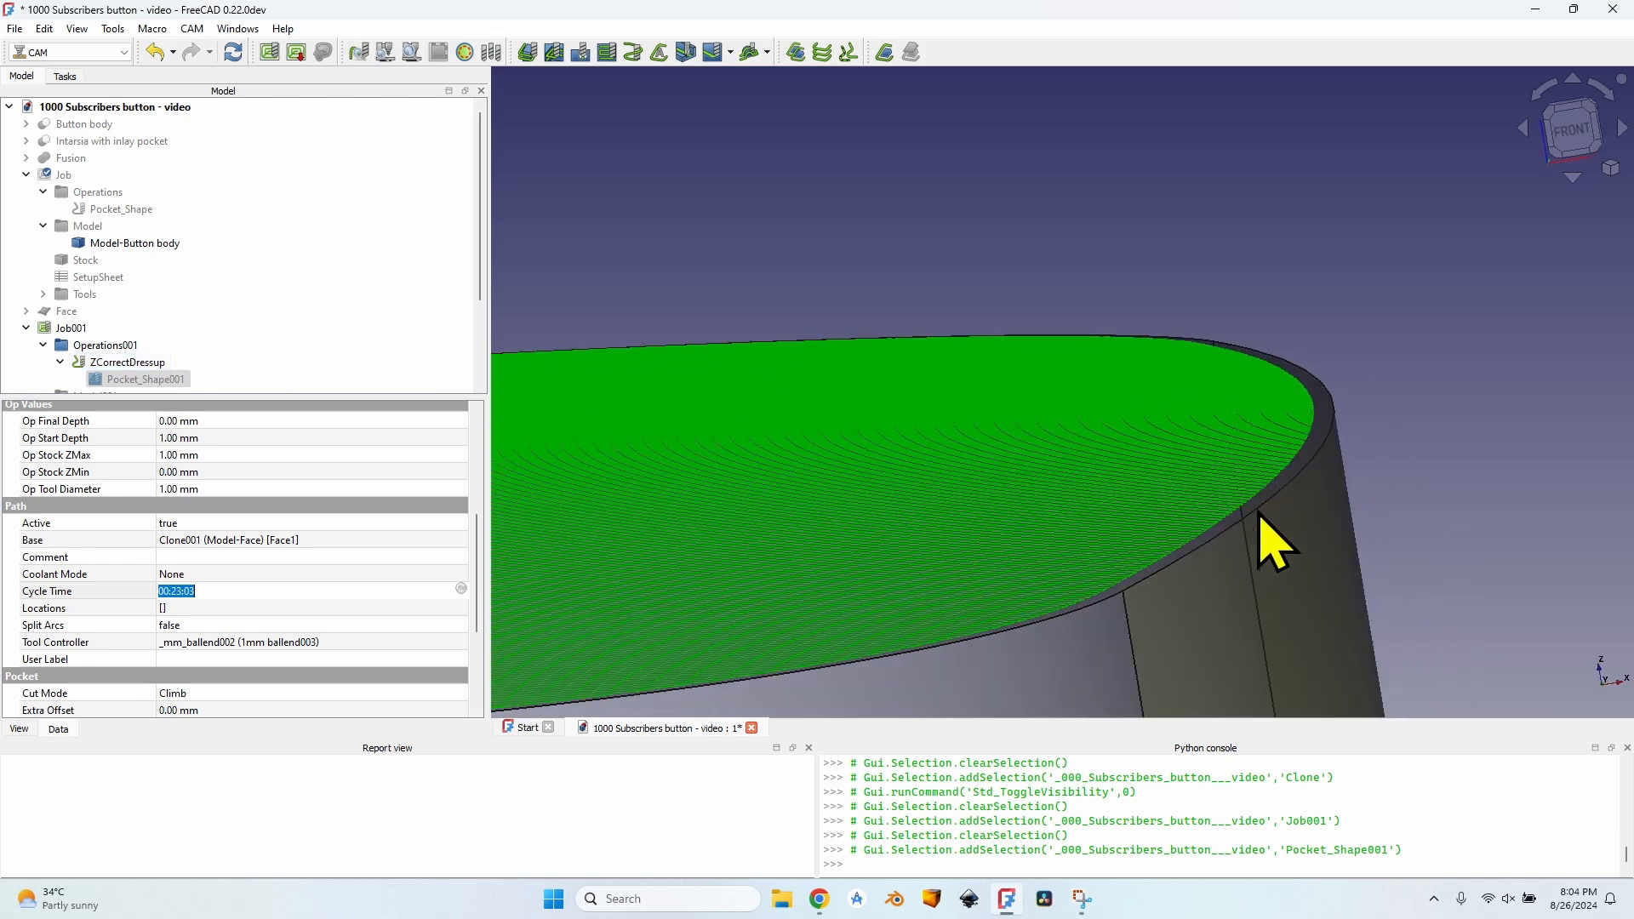
{"action": "scroll", "coordinate": [1302, 485], "scroll_direction": "up", "scroll_amount": 5}
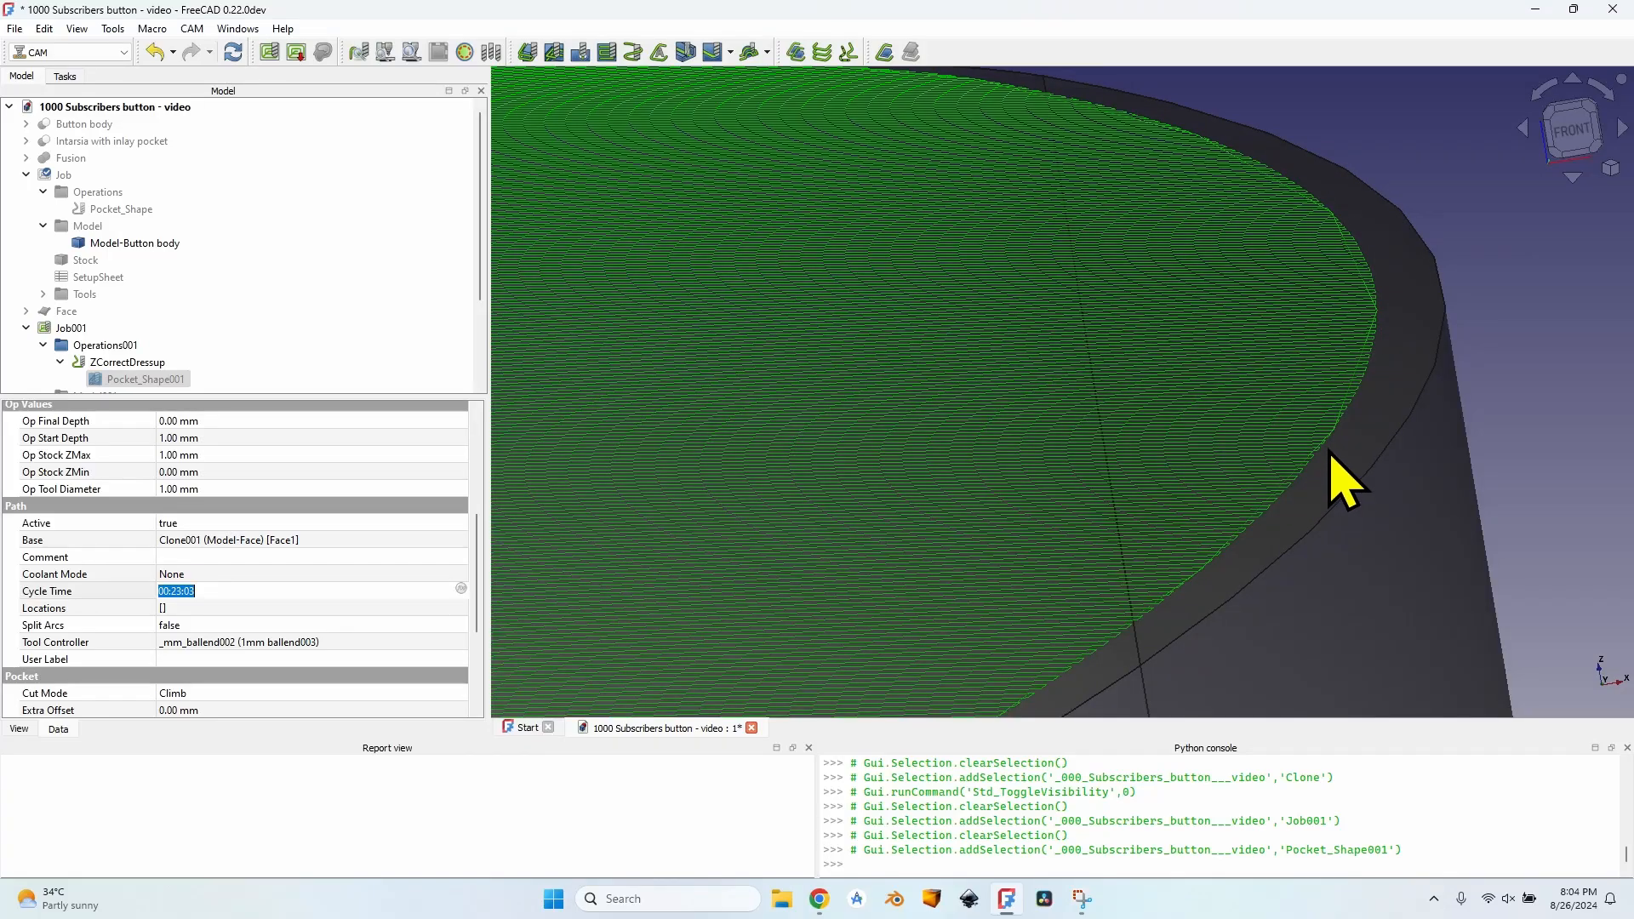
{"action": "scroll", "coordinate": [1033, 510], "scroll_direction": "down", "scroll_amount": 3}
{"action": "middle_click_drag", "start_coordinate": [1032, 510], "coordinate": [1004, 379]}
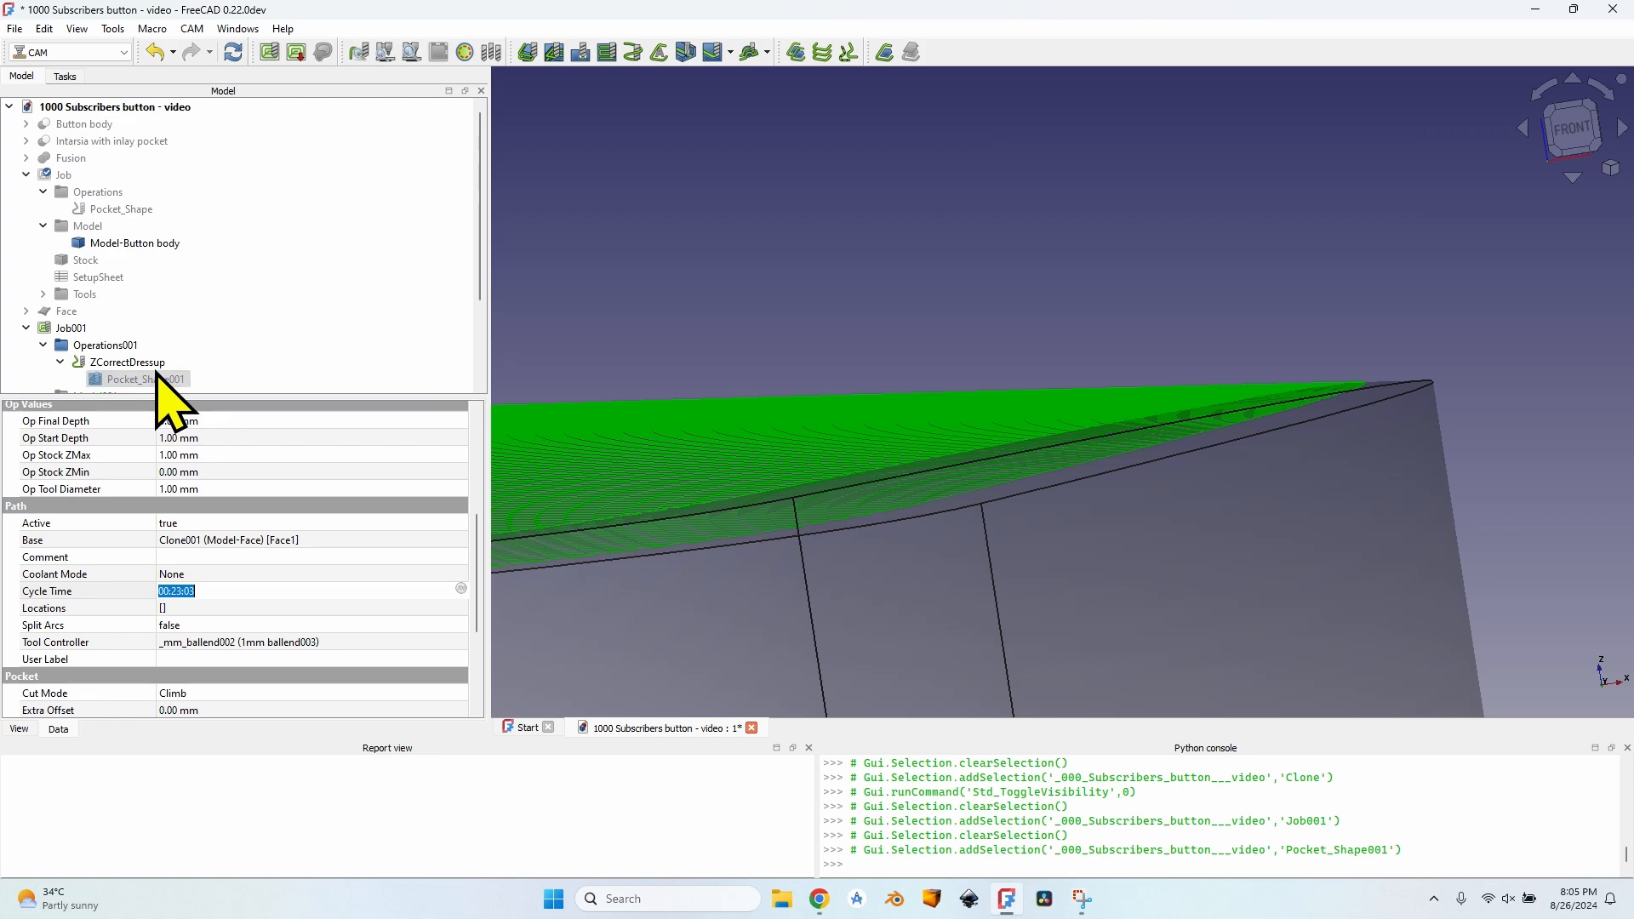
{"action": "left_click", "coordinate": [159, 379]}
{"action": "middle_click_drag", "start_coordinate": [971, 511], "coordinate": [1396, 400]}
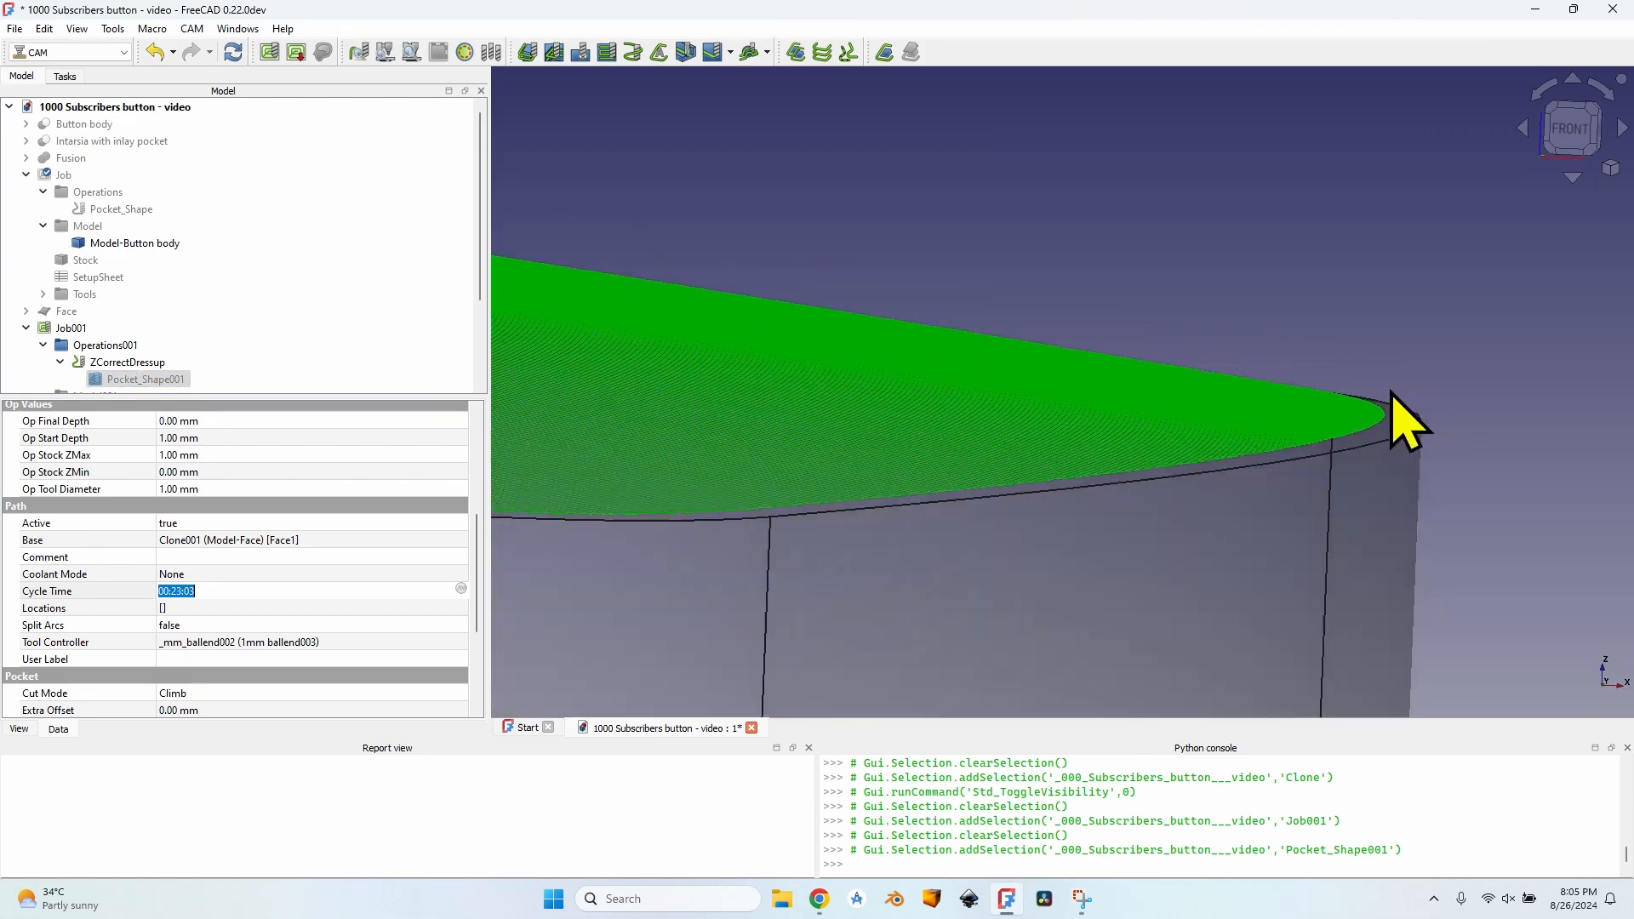
- Set Pocket_Shape001's Final Depth to 0.5 mm and inspect the toolpath's height relative to the button body's curved top
{"action": "double_click", "coordinate": [167, 378]}
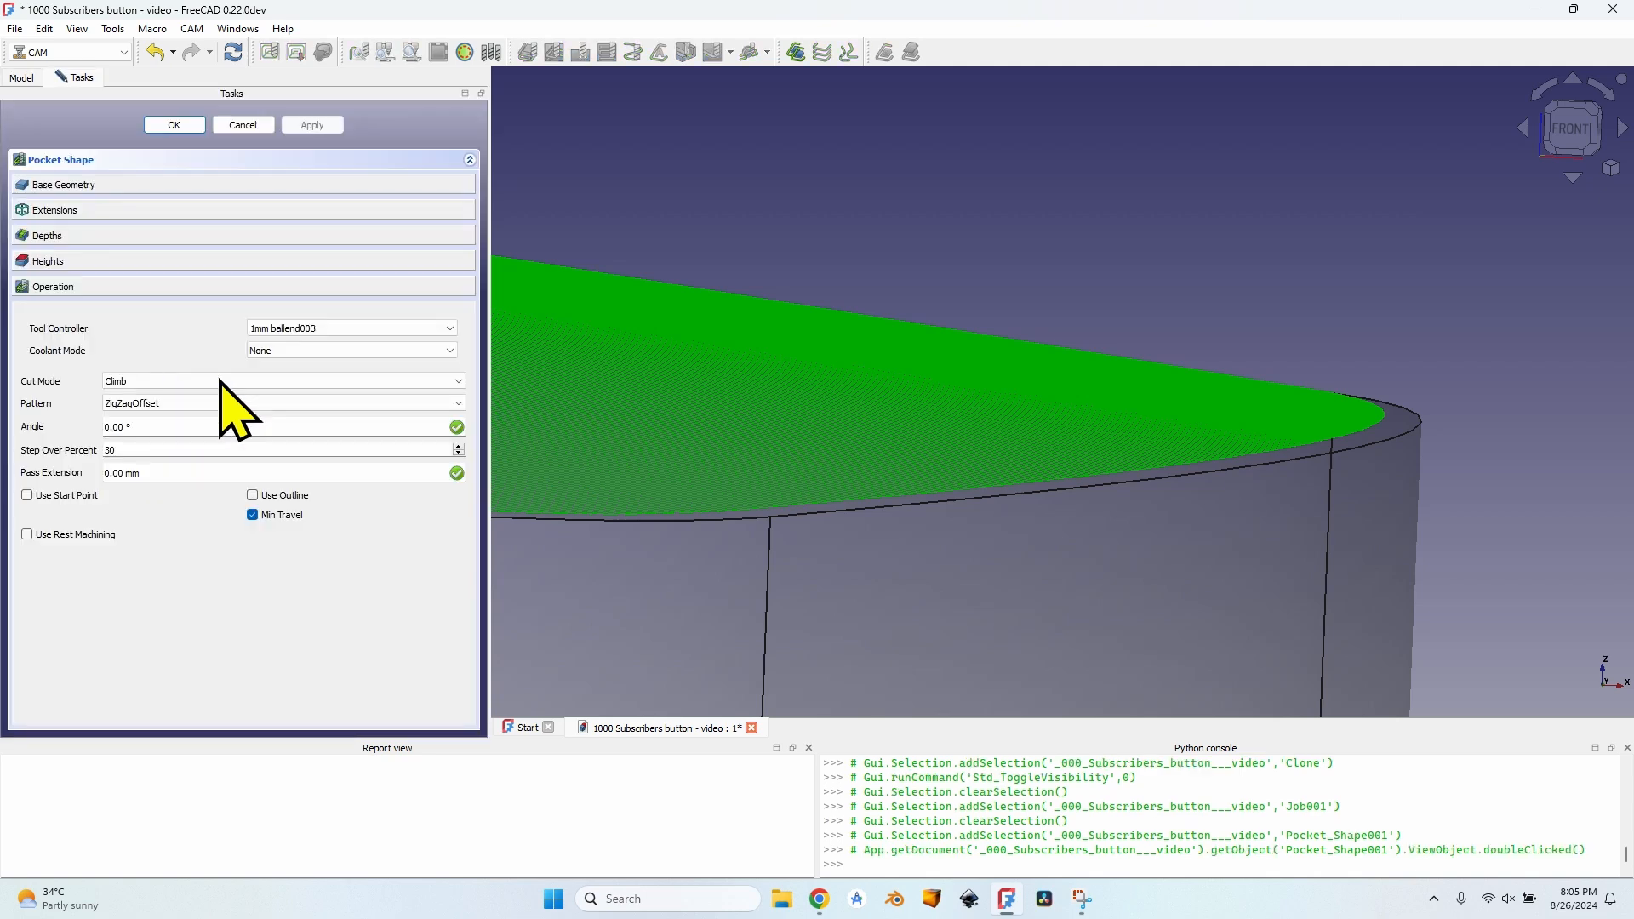
{"action": "left_click", "coordinate": [64, 235]}
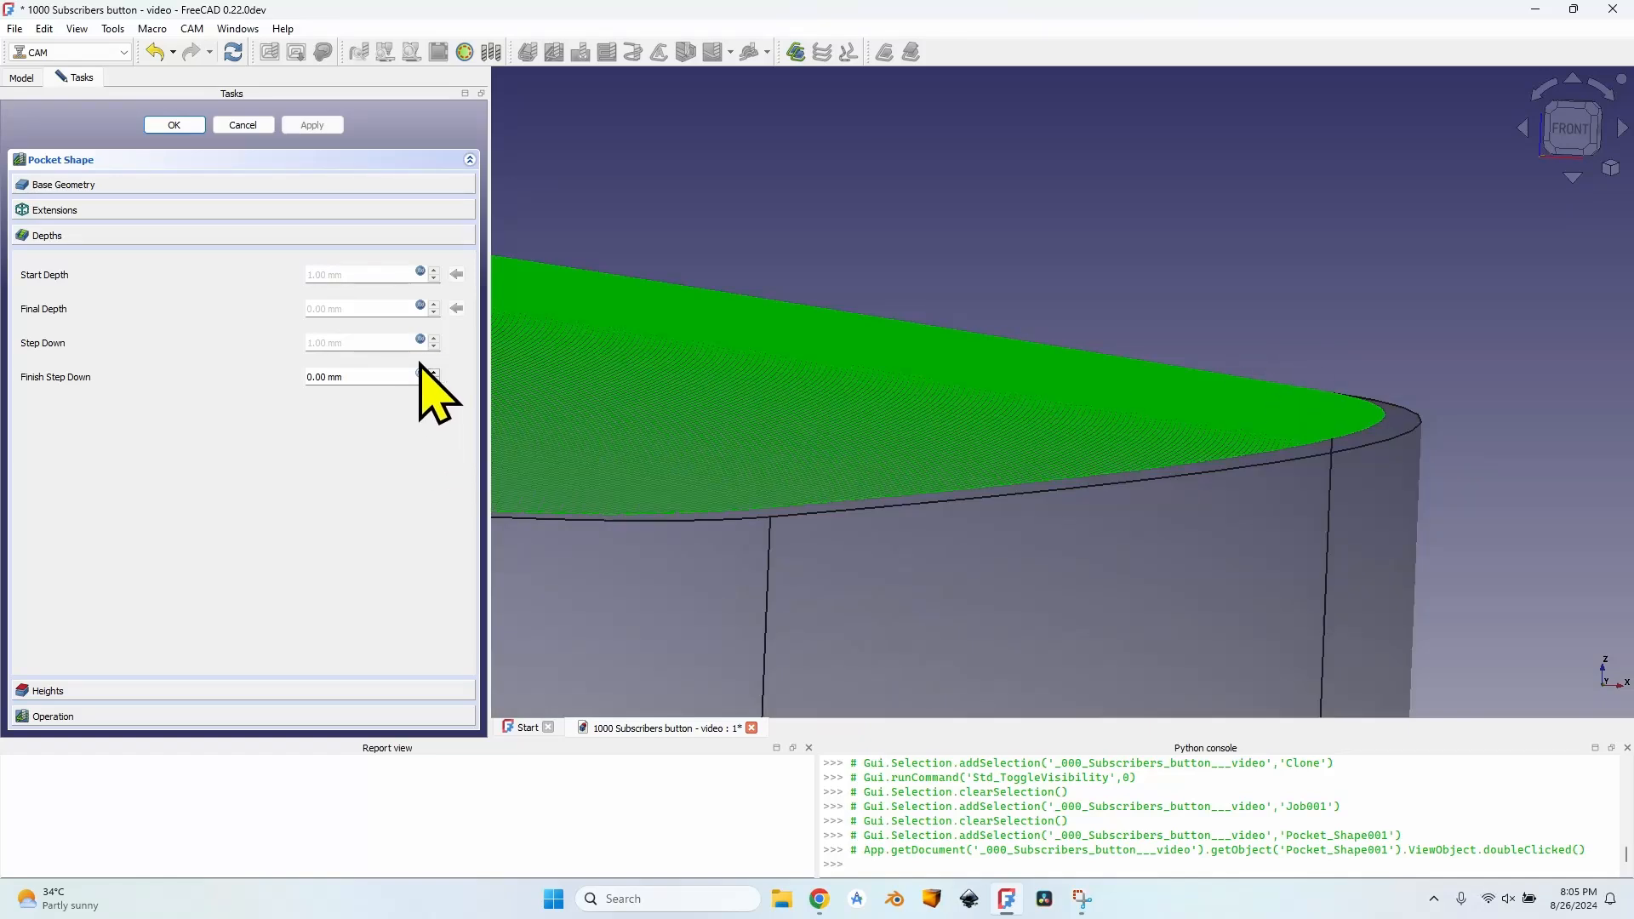
{"action": "left_click", "coordinate": [421, 306]}
{"action": "type", "text": "0."}
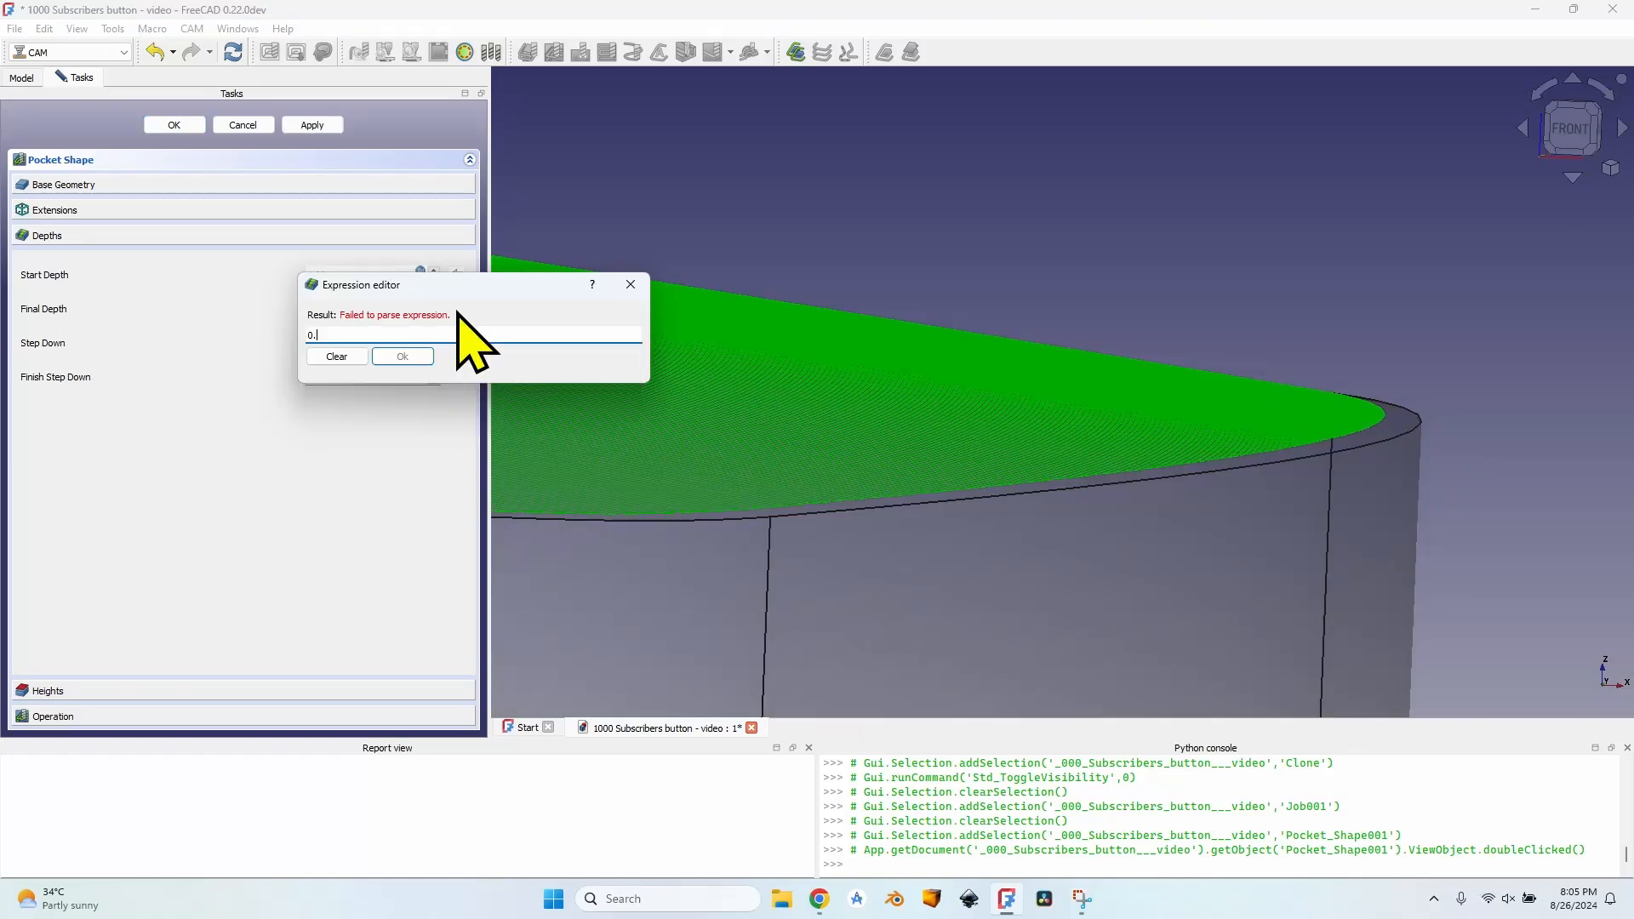
{"action": "type", "text": "5"}
{"action": "key", "text": "Return"}
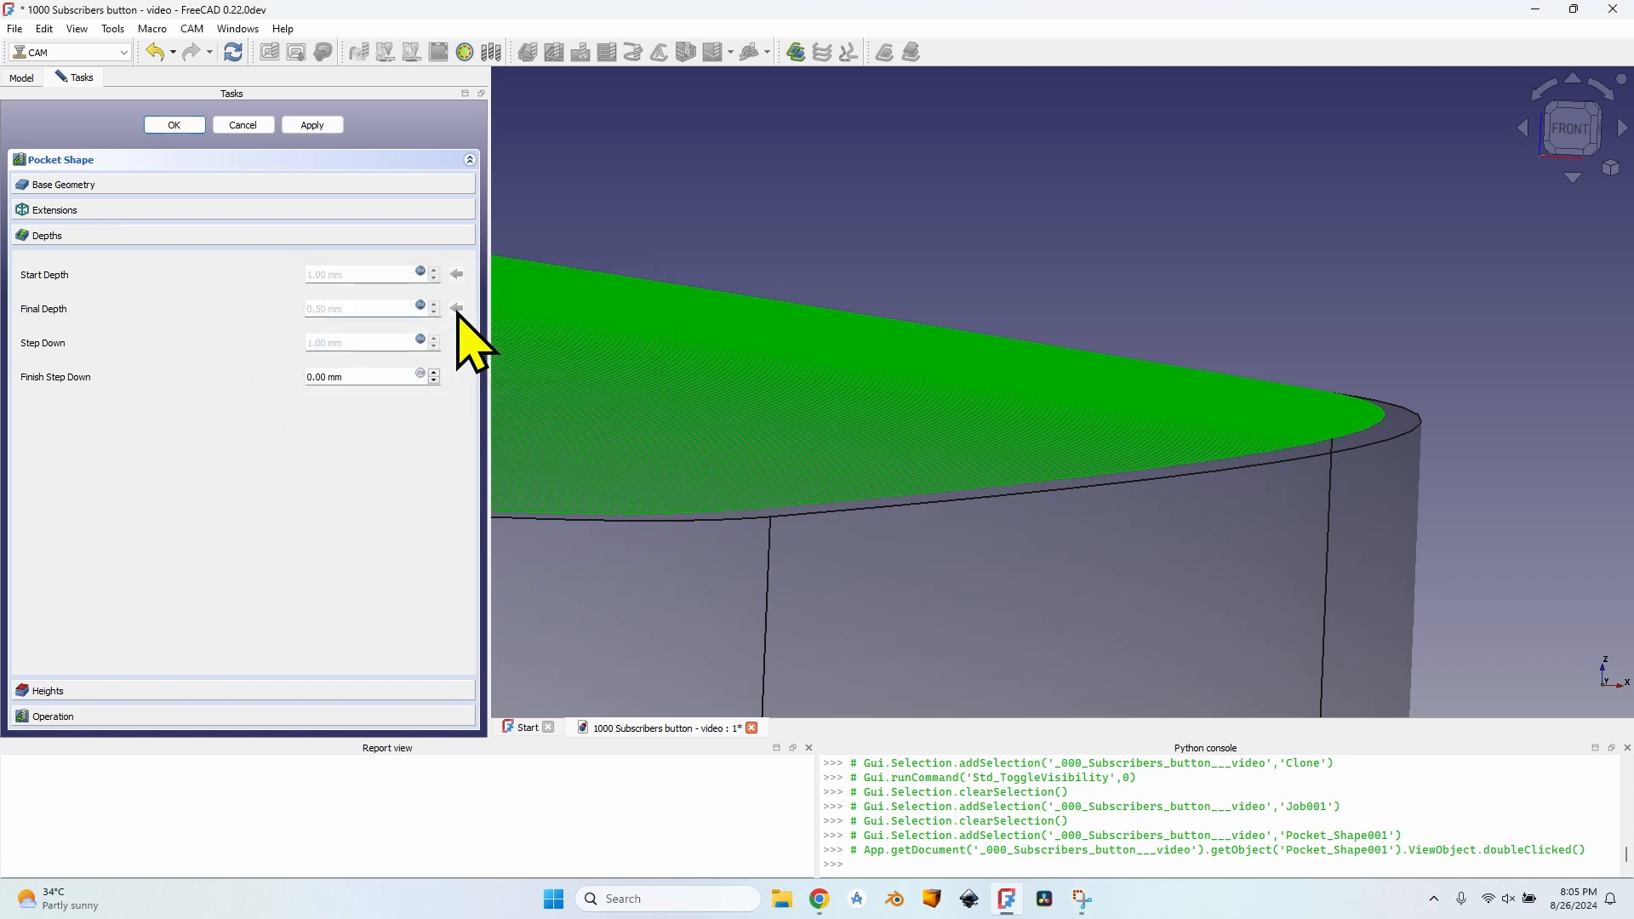
{"action": "left_click", "coordinate": [196, 125]}
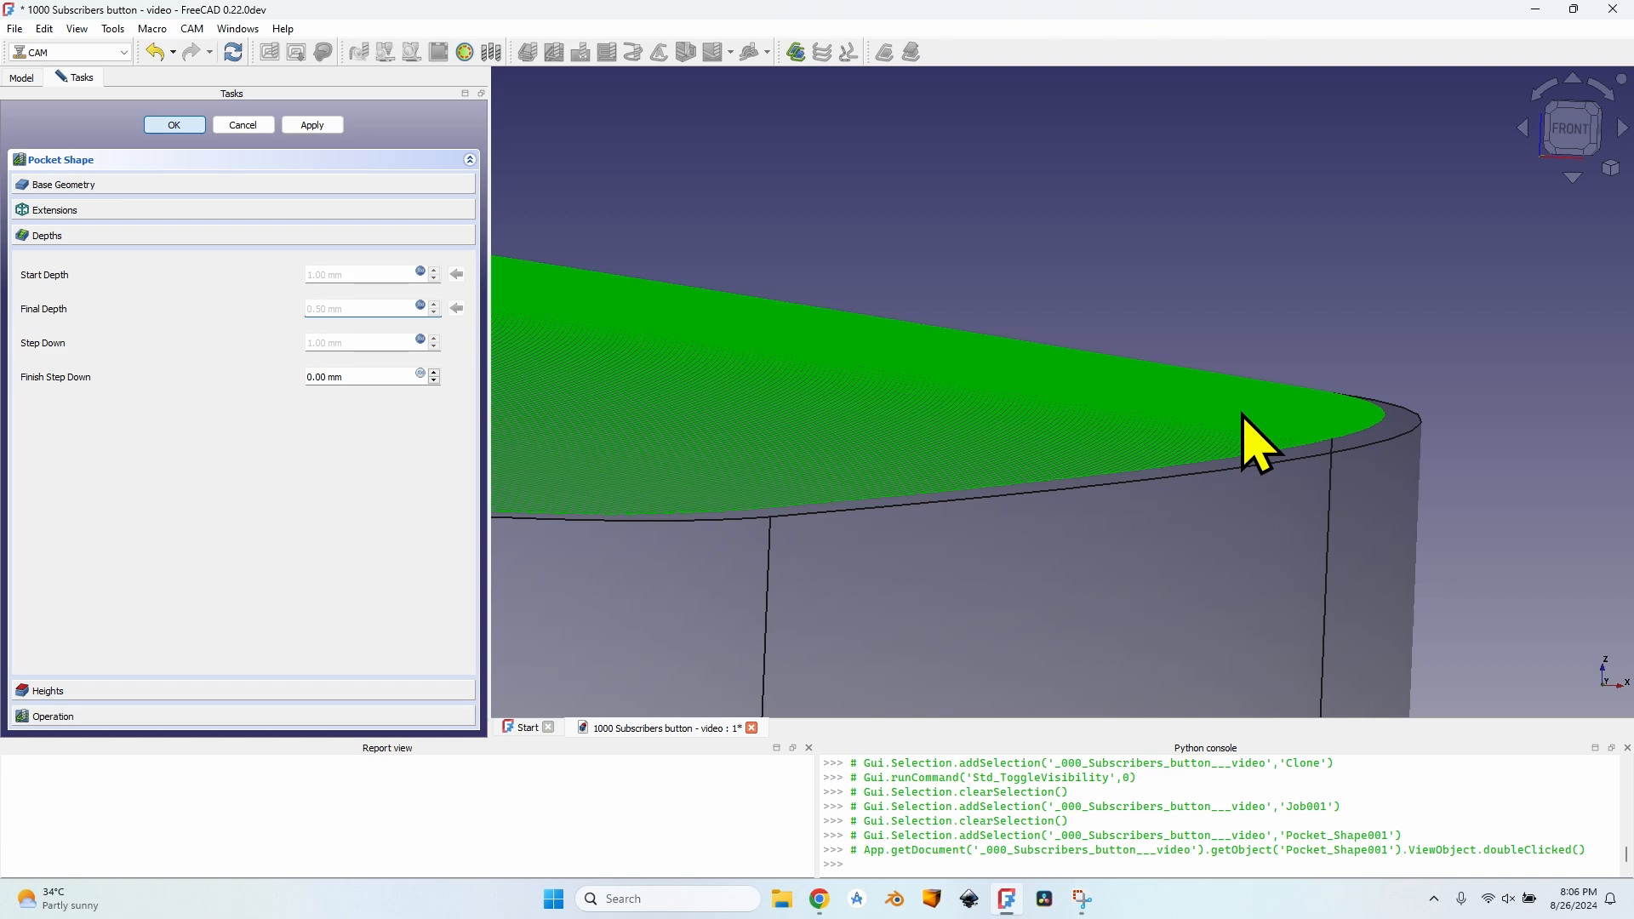
{"action": "key", "text": "Return"}
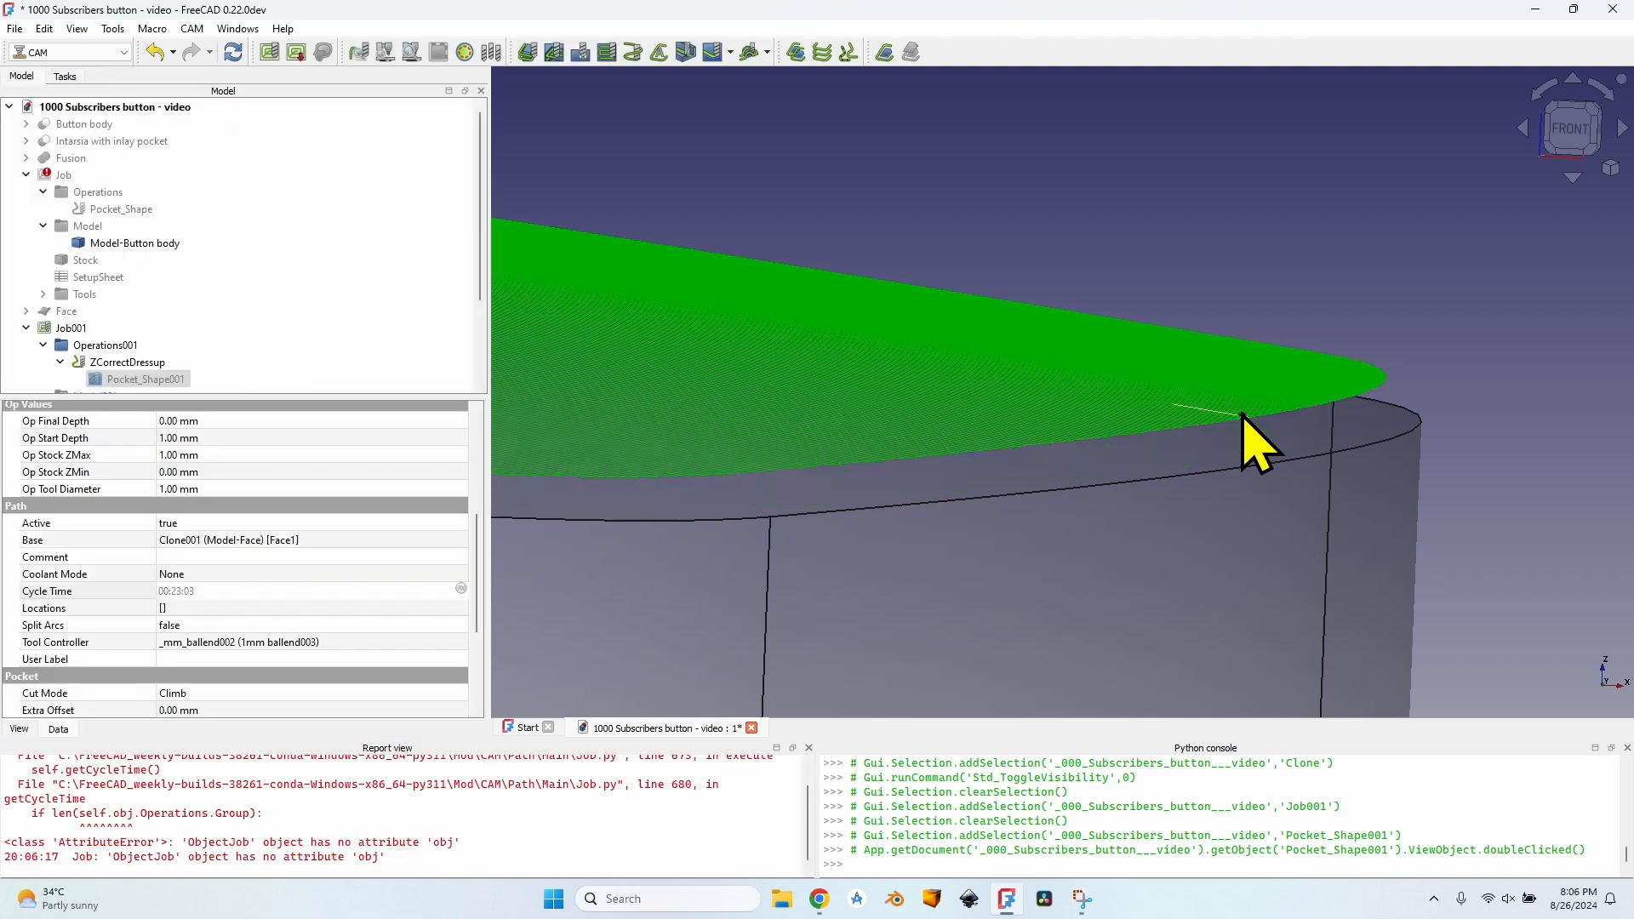
{"action": "middle_click_drag", "start_coordinate": [1244, 438], "coordinate": [1306, 401]}
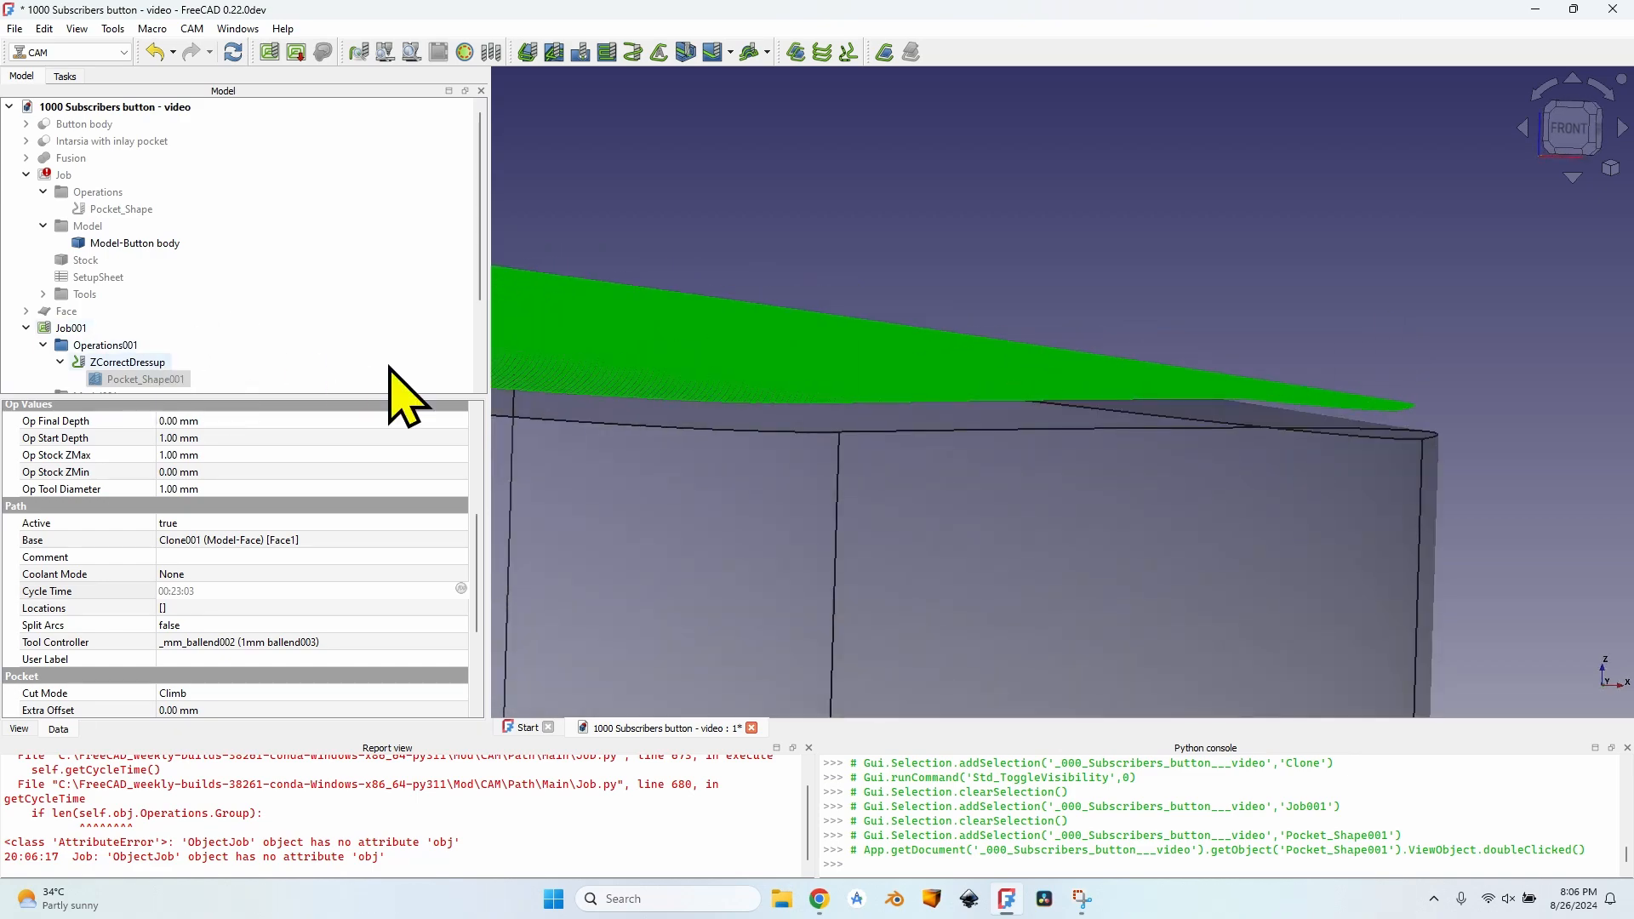
{"action": "middle_click_drag", "start_coordinate": [1252, 307], "coordinate": [1077, 368]}
{"action": "scroll", "coordinate": [839, 304], "scroll_direction": "up", "scroll_amount": 3}
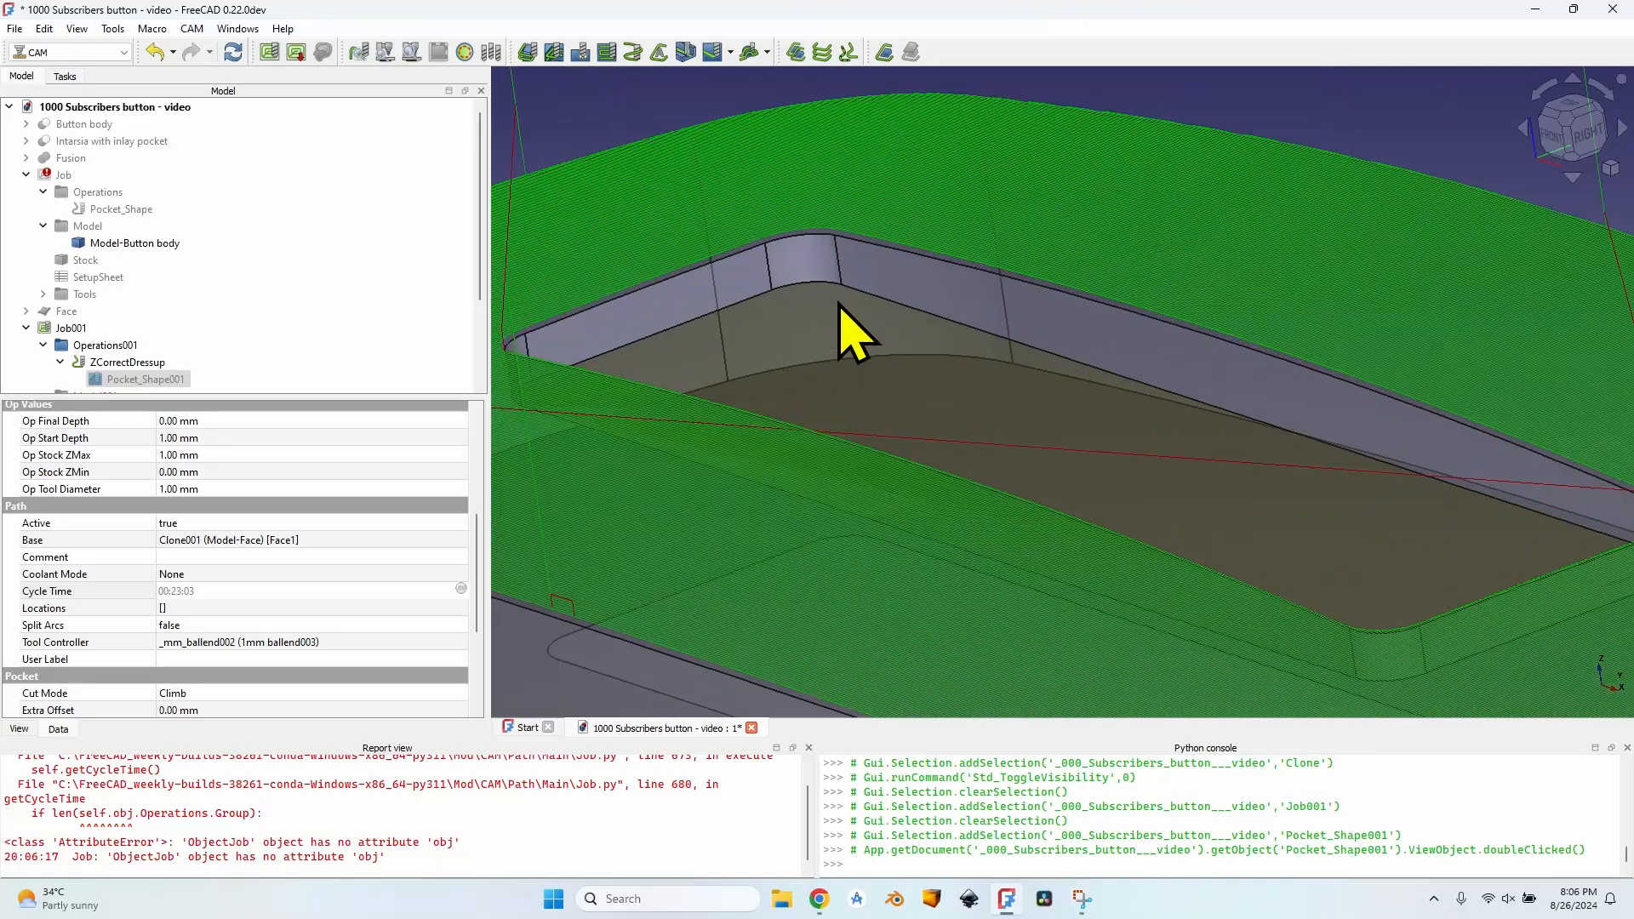
{"action": "scroll", "coordinate": [843, 303], "scroll_direction": "down", "scroll_amount": 4}
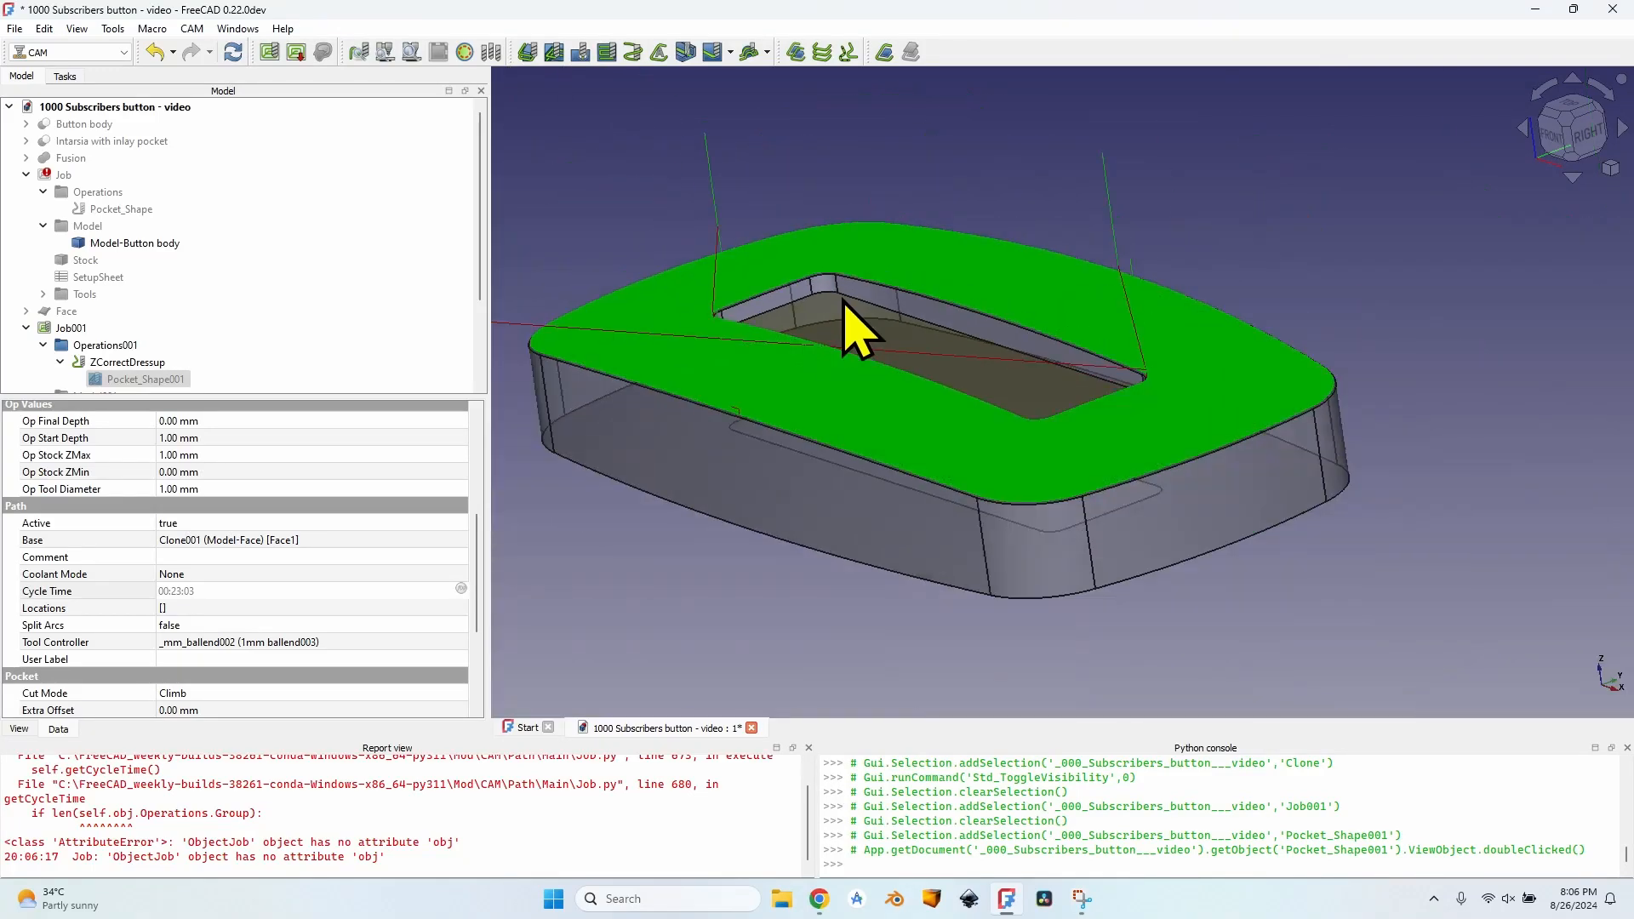